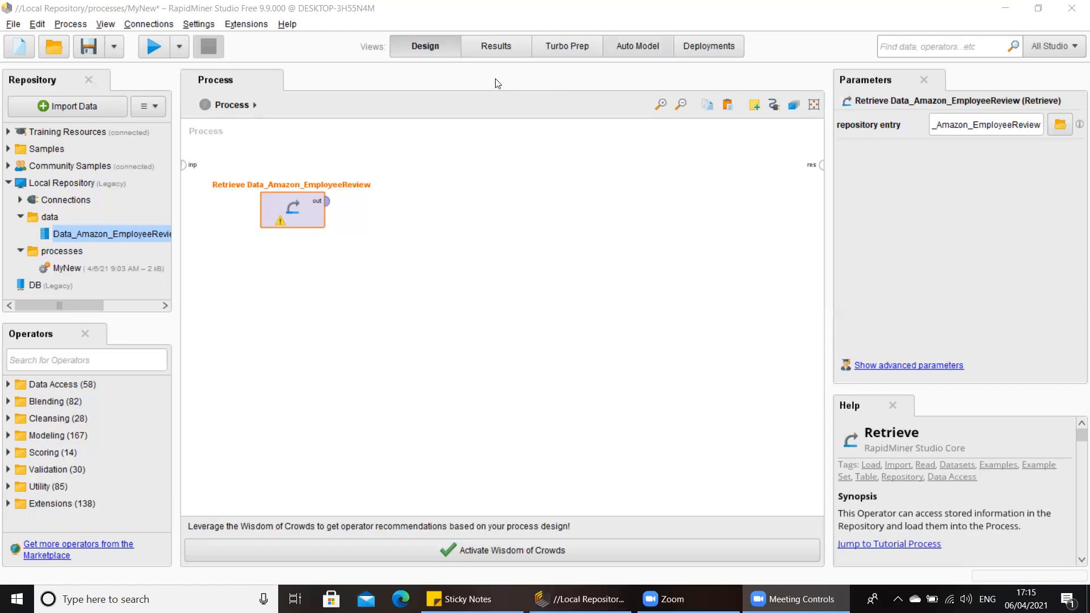
Open the Data_Amazon_EmployeeReview data set from the local repository for editing
{"action": "right_click", "coordinate": [88, 238]}
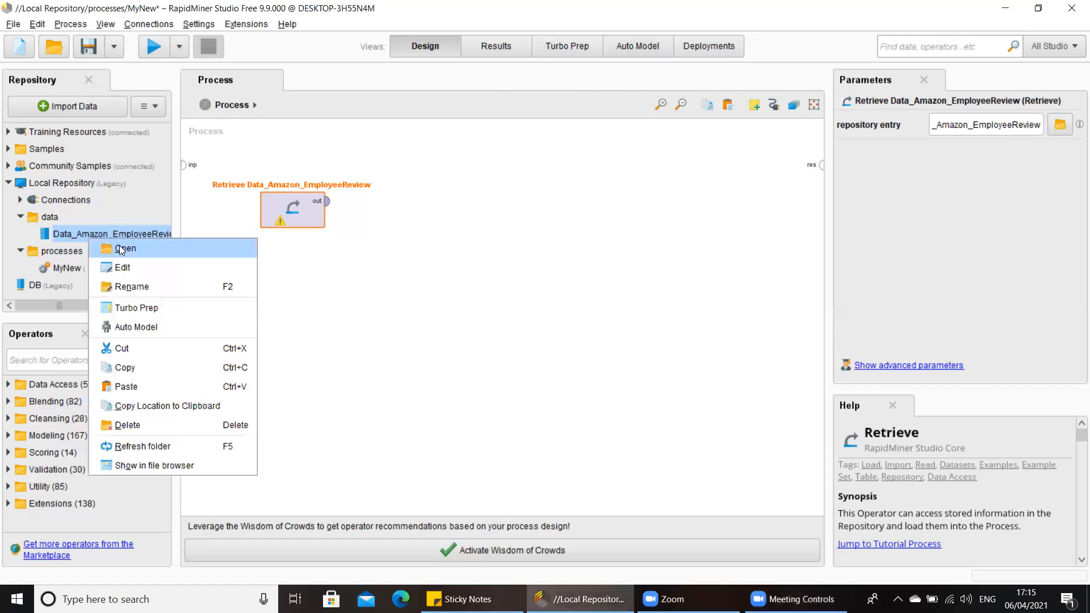
{"action": "left_click", "coordinate": [124, 265]}
{"action": "left_click_drag", "start_coordinate": [219, 477], "coordinate": [494, 340]}
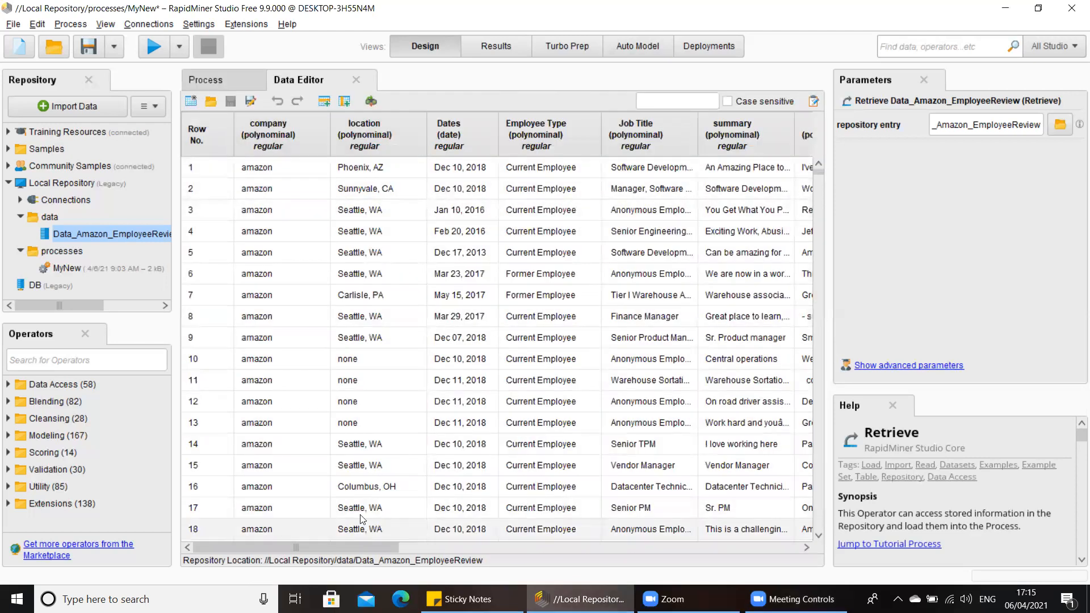
{"action": "left_click_drag", "start_coordinate": [364, 546], "coordinate": [483, 555]}
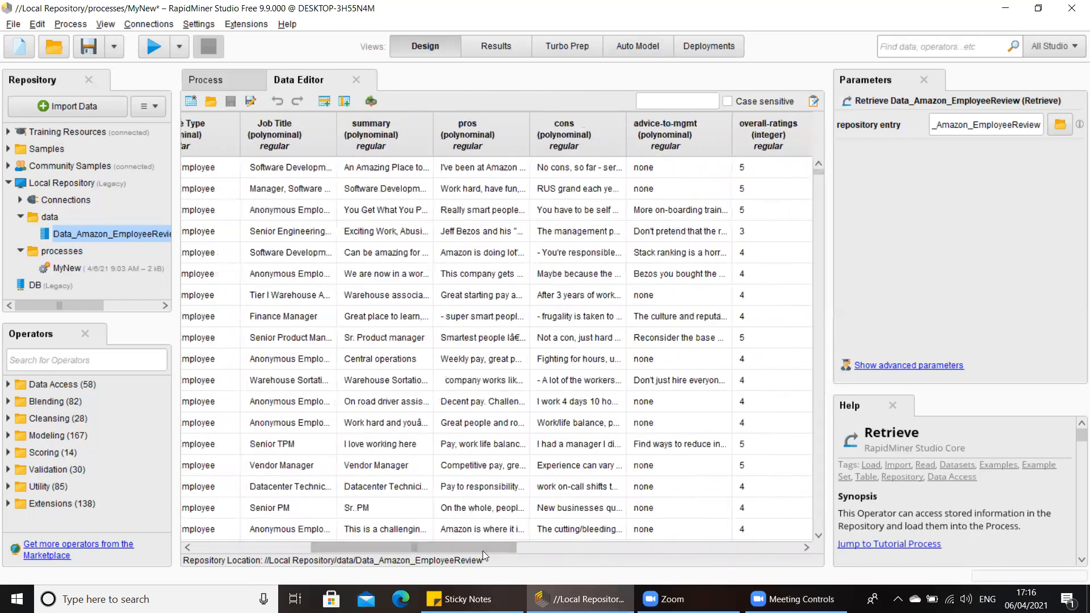
Modify the pros attribute's type to text, keeping its special role as regular, and close the data editor
{"action": "left_click", "coordinate": [469, 144]}
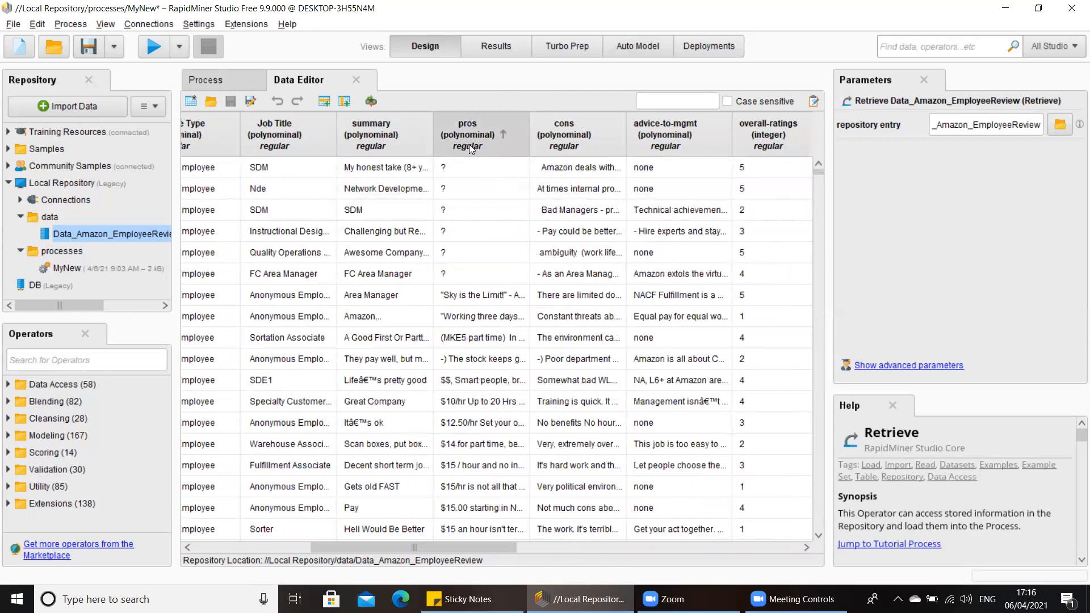
{"action": "right_click", "coordinate": [480, 142]}
{"action": "left_click", "coordinate": [461, 126]}
{"action": "left_click", "coordinate": [460, 131]}
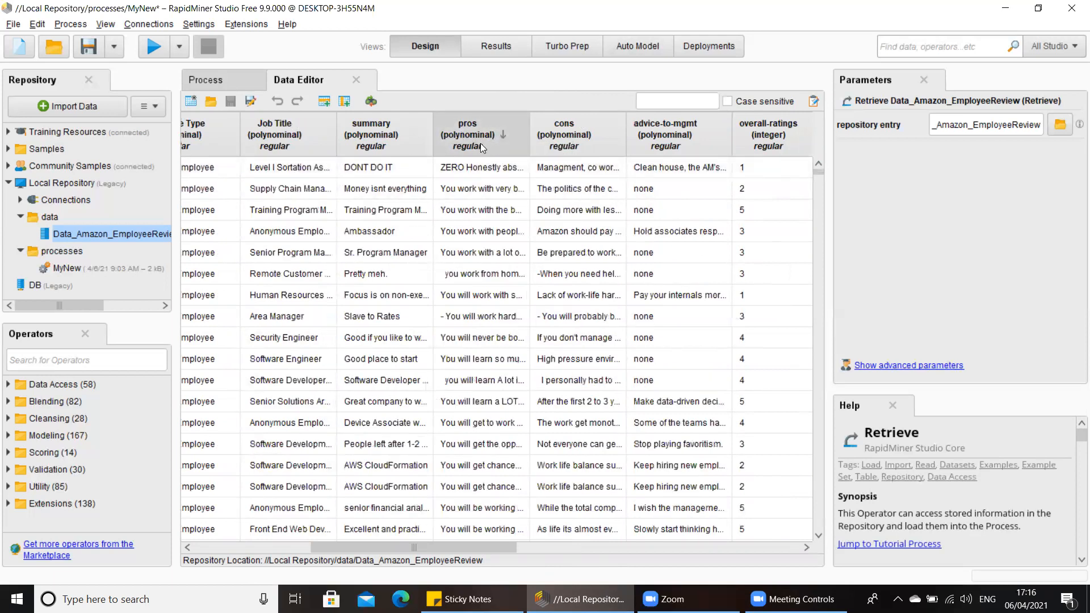
{"action": "right_click", "coordinate": [474, 137]}
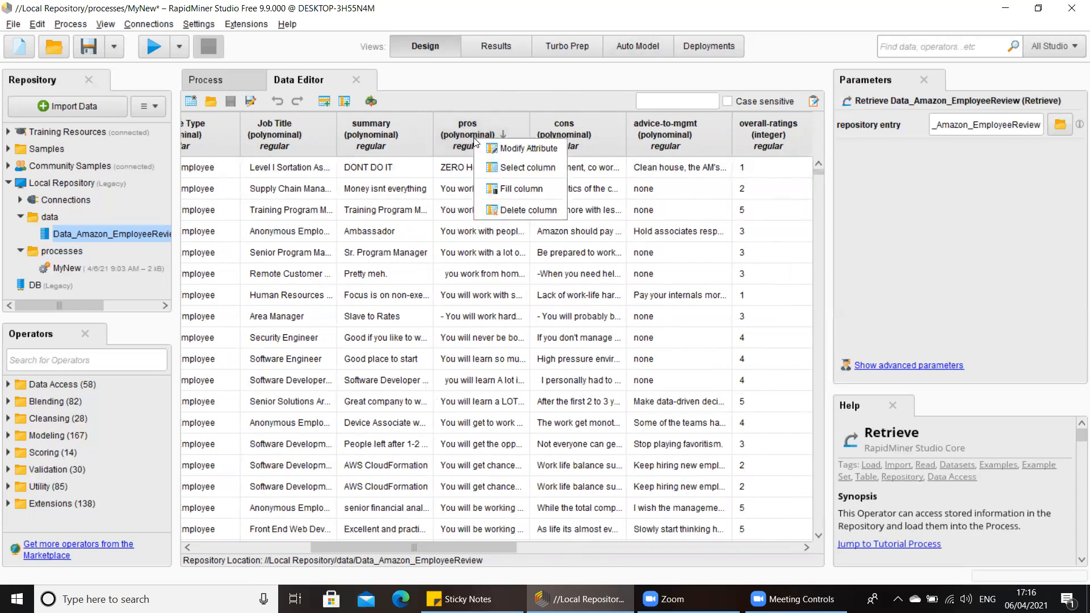
{"action": "left_click", "coordinate": [507, 149]}
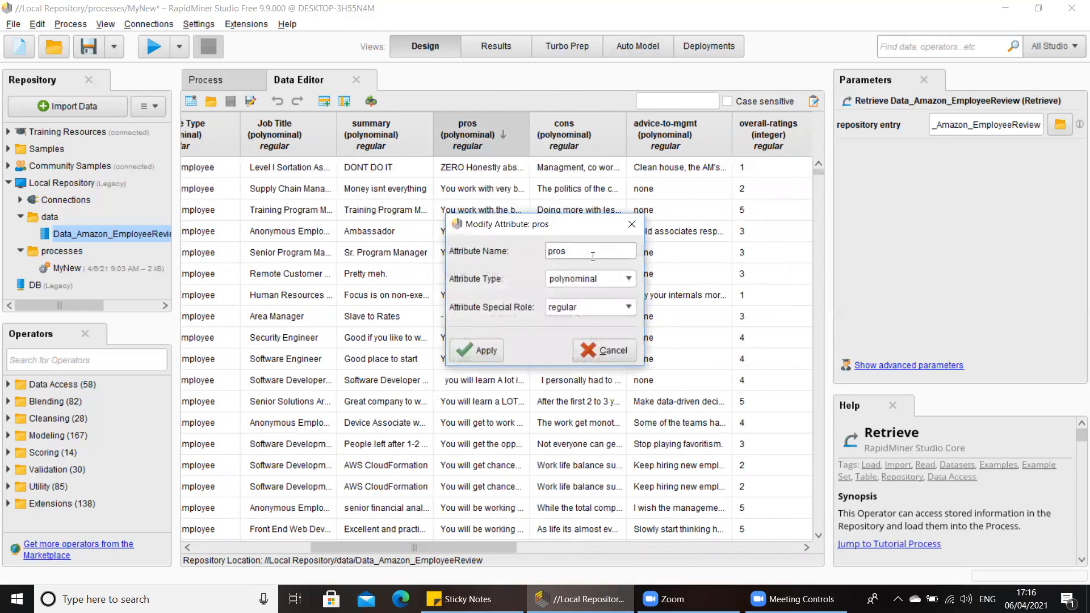
{"action": "left_click", "coordinate": [626, 278]}
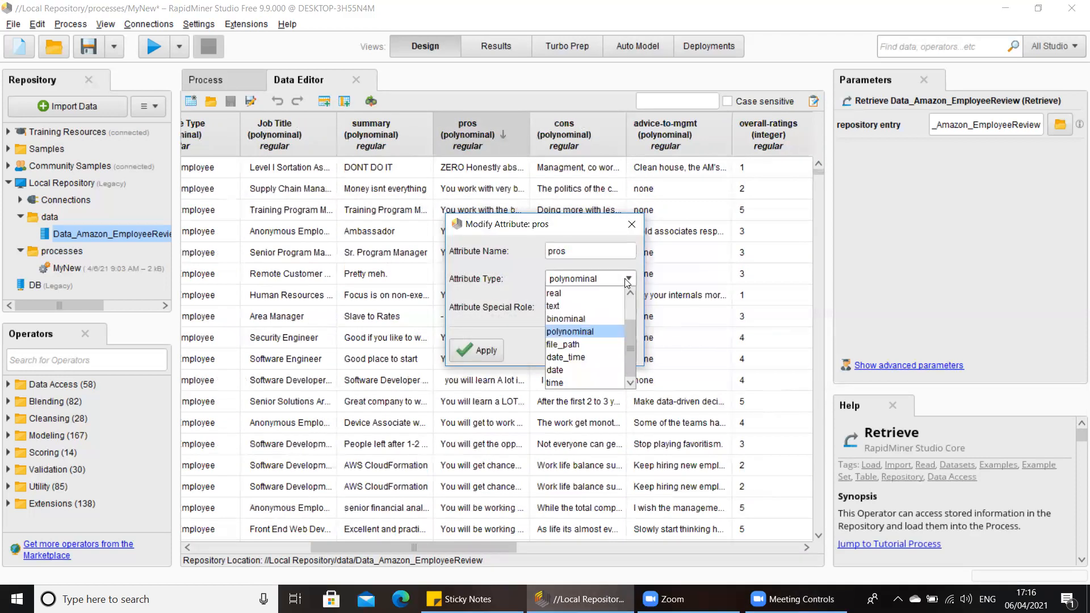
{"action": "left_click", "coordinate": [560, 309]}
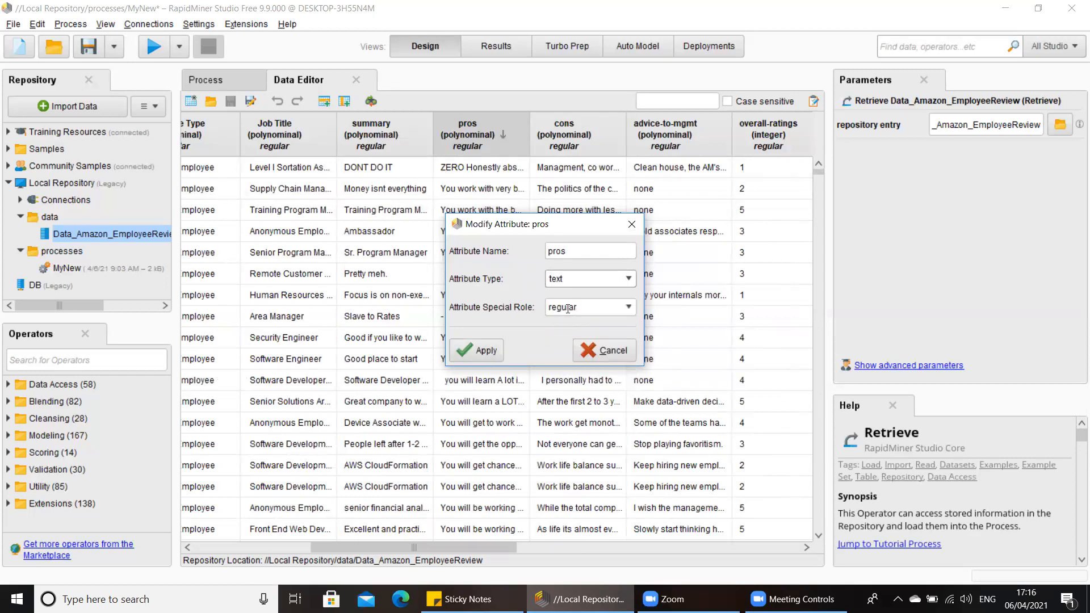
{"action": "left_click", "coordinate": [632, 308]}
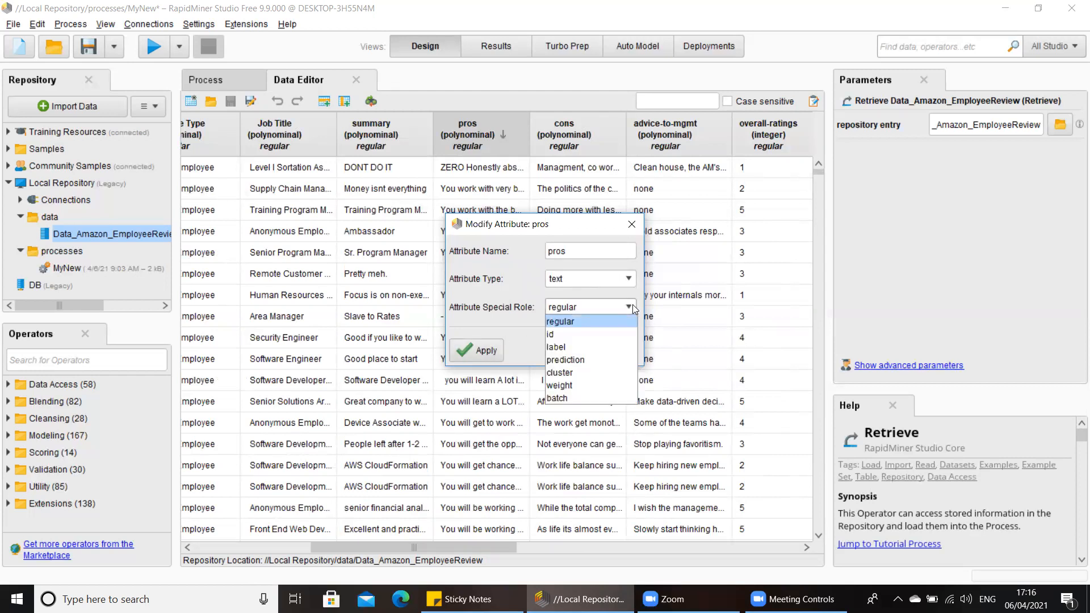
{"action": "left_click", "coordinate": [633, 309]}
{"action": "left_click", "coordinate": [494, 354]}
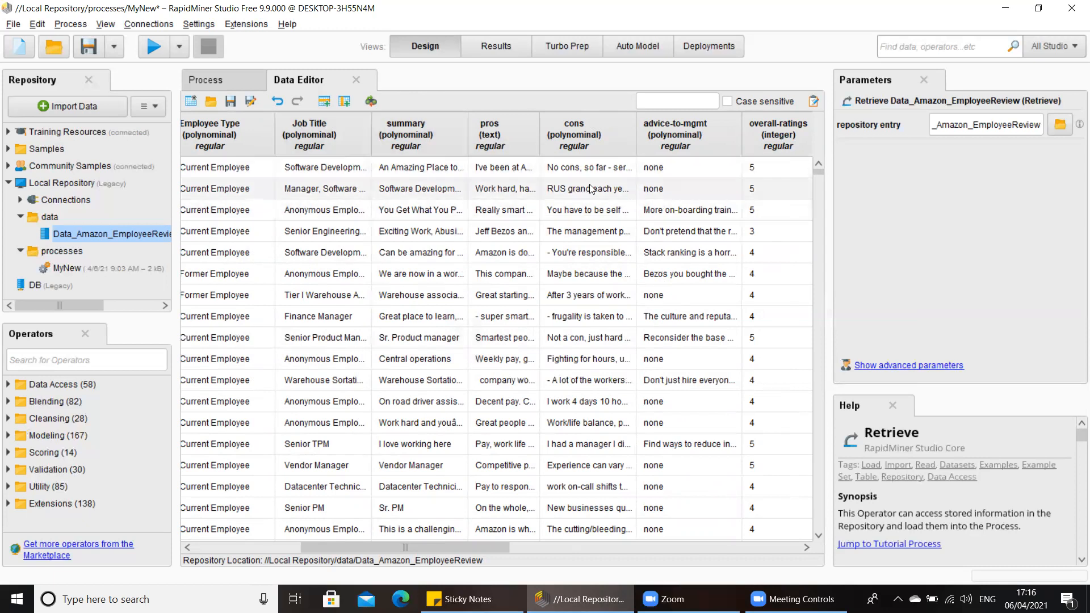
{"action": "left_click", "coordinate": [356, 80]}
Delete the Retrieve operator from the process and add the Data_Amazon_EmployeeReview data set to the canvas again
{"action": "left_click", "coordinate": [381, 230]}
{"action": "left_click_drag", "start_coordinate": [300, 210], "coordinate": [244, 212]}
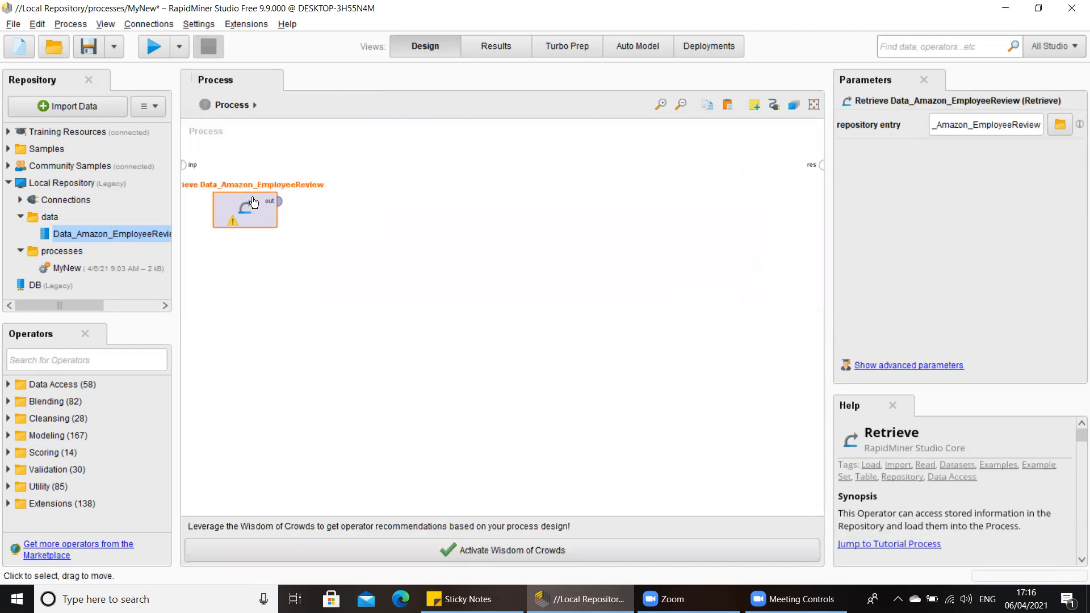
{"action": "key", "text": "Delete"}
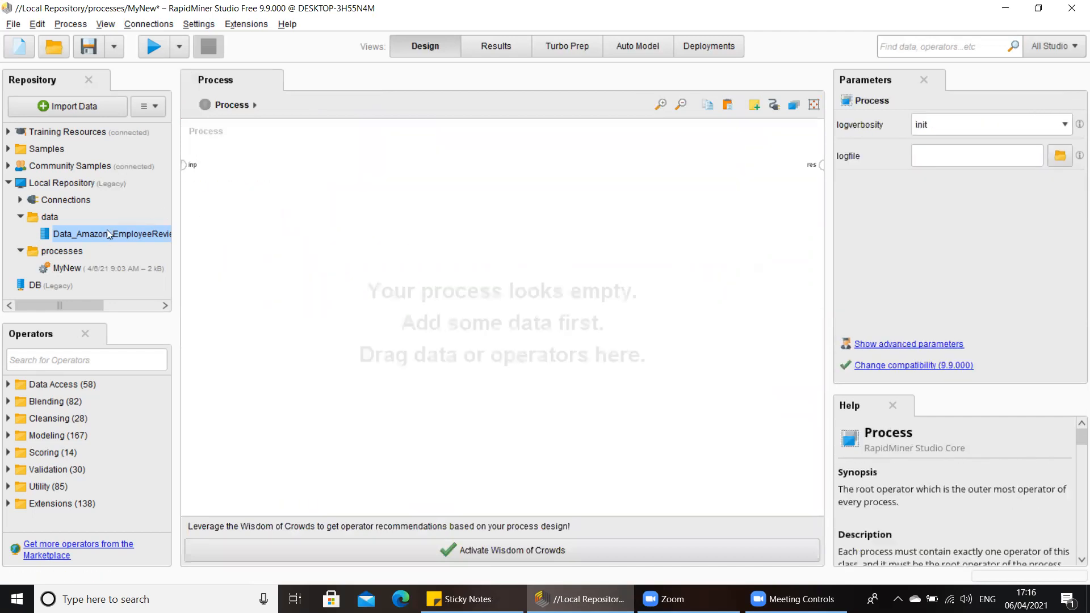
{"action": "left_click_drag", "start_coordinate": [220, 223], "coordinate": [268, 199]}
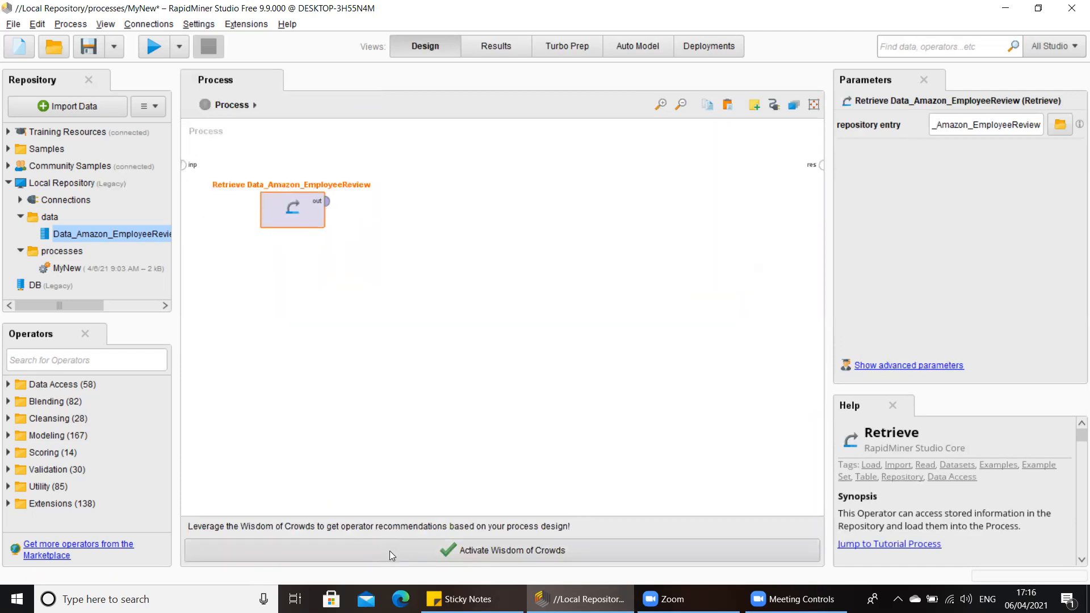
Switch to the browser and read the Assignment 5 data description and the Section 1 instructions
{"action": "key", "text": "alt+Tab"}
{"action": "key", "text": "alt+Tab"}
{"action": "key", "text": "alt+Tab"}
{"action": "key", "text": "alt+Tab"}
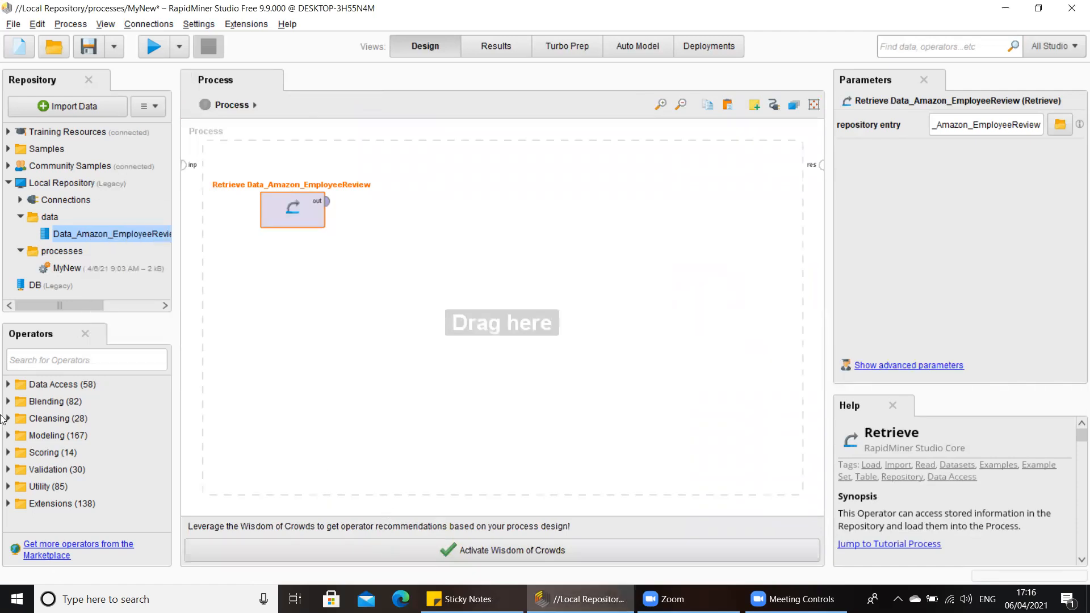
{"action": "left_click", "coordinate": [543, 353]}
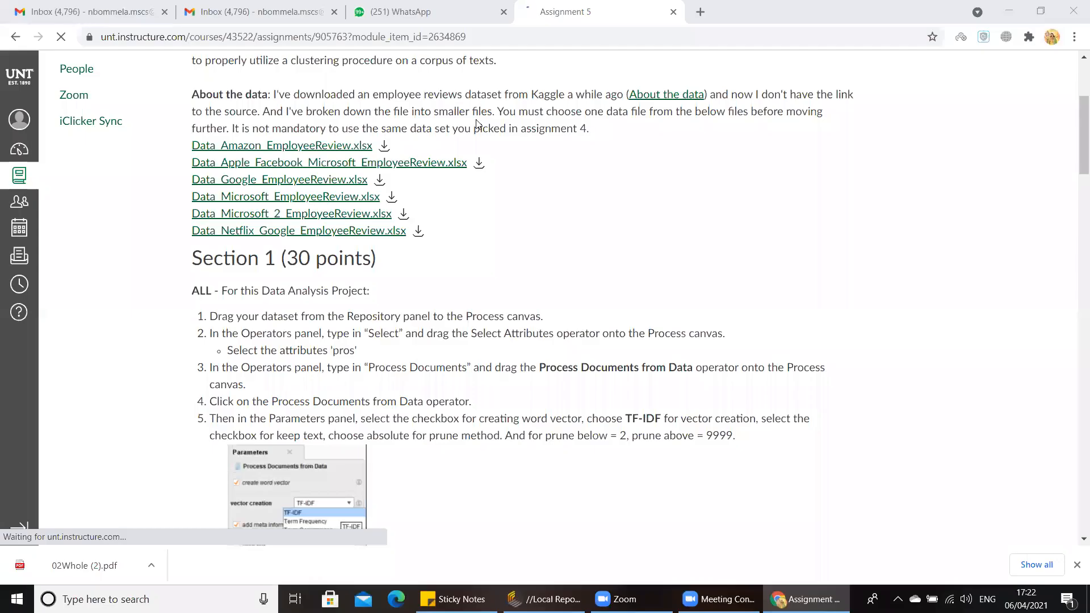
{"action": "scroll", "coordinate": [398, 112], "scroll_direction": "up", "scroll_amount": 1}
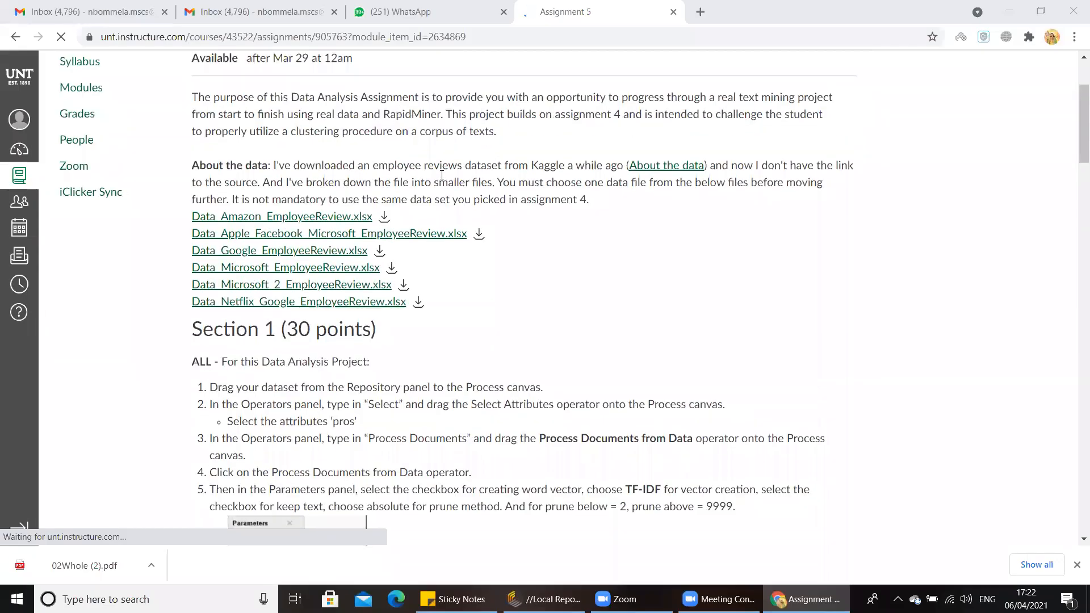
{"action": "scroll", "coordinate": [443, 117], "scroll_direction": "up", "scroll_amount": 1}
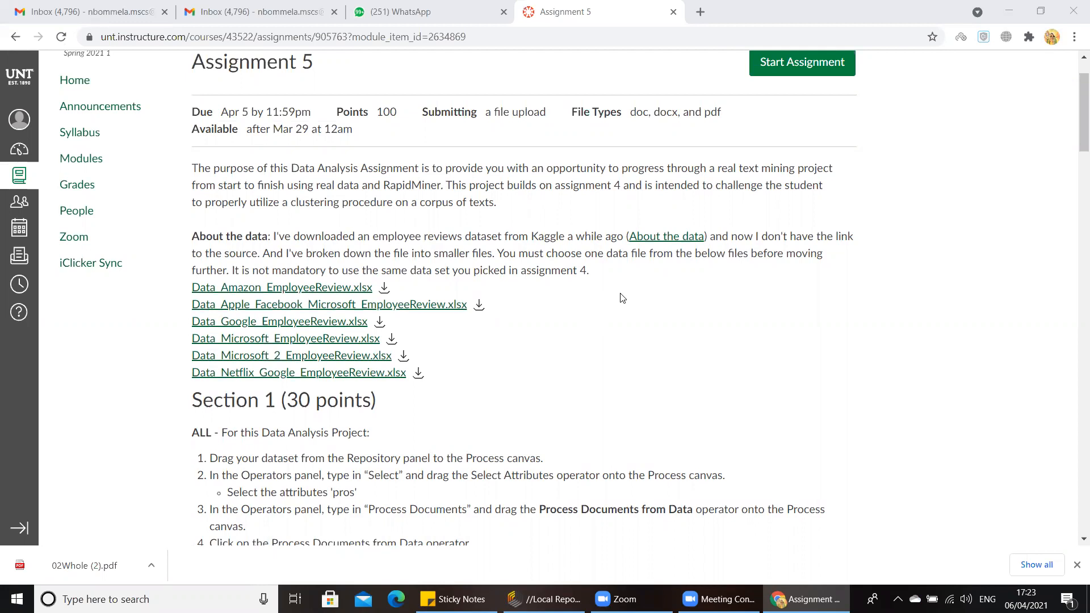
{"action": "scroll", "coordinate": [627, 297], "scroll_direction": "down", "scroll_amount": 1}
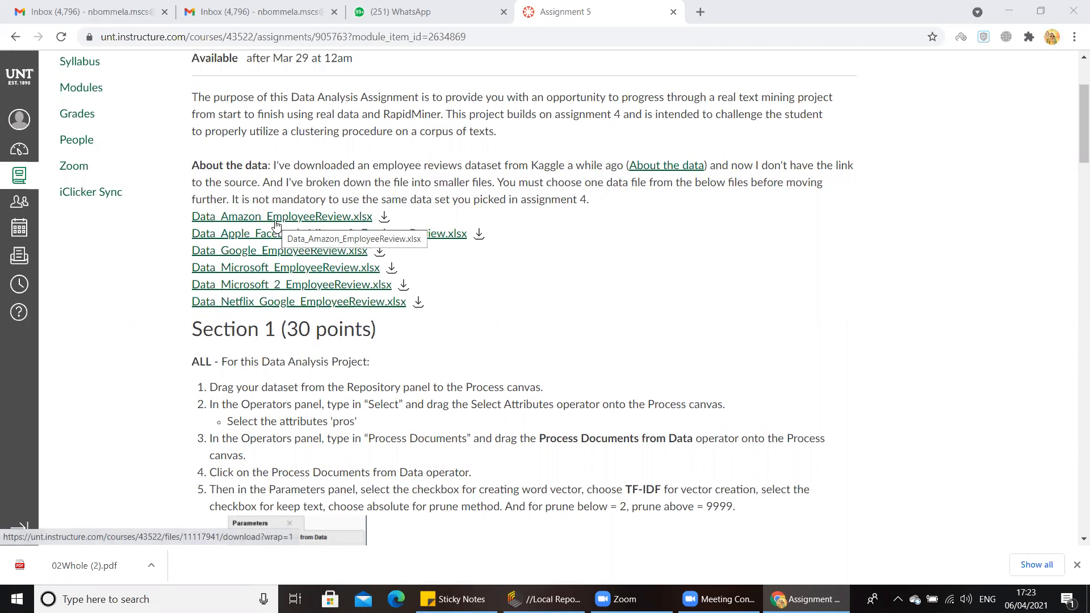
{"action": "scroll", "coordinate": [441, 320], "scroll_direction": "down", "scroll_amount": 1}
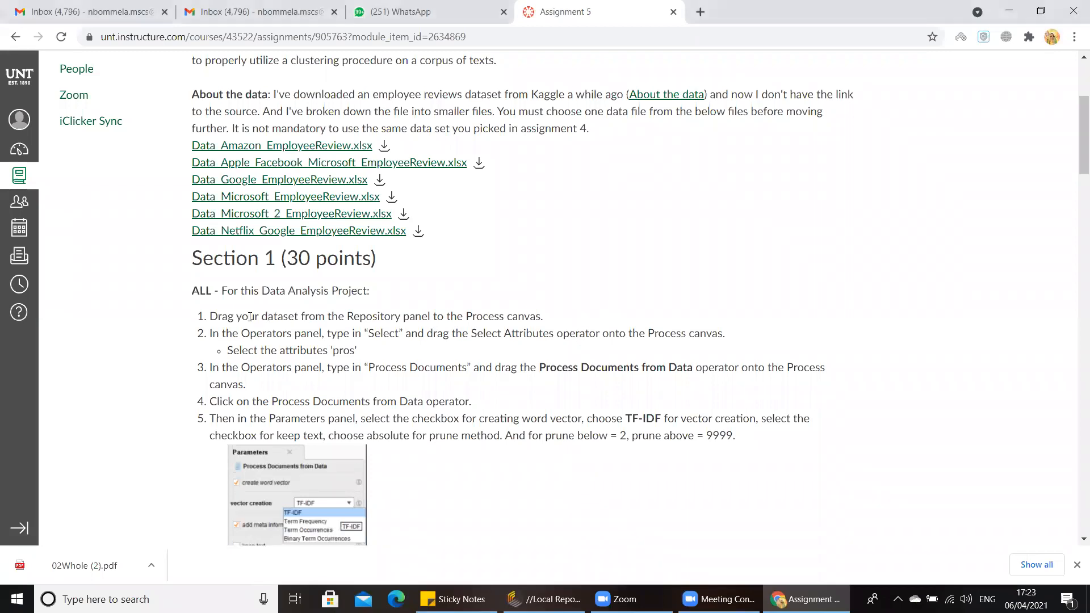
Return to RapidMiner Studio and move the Retrieve operator towards the canvas's left edge, rechecking the assignment instructions
{"action": "left_click", "coordinate": [546, 599]}
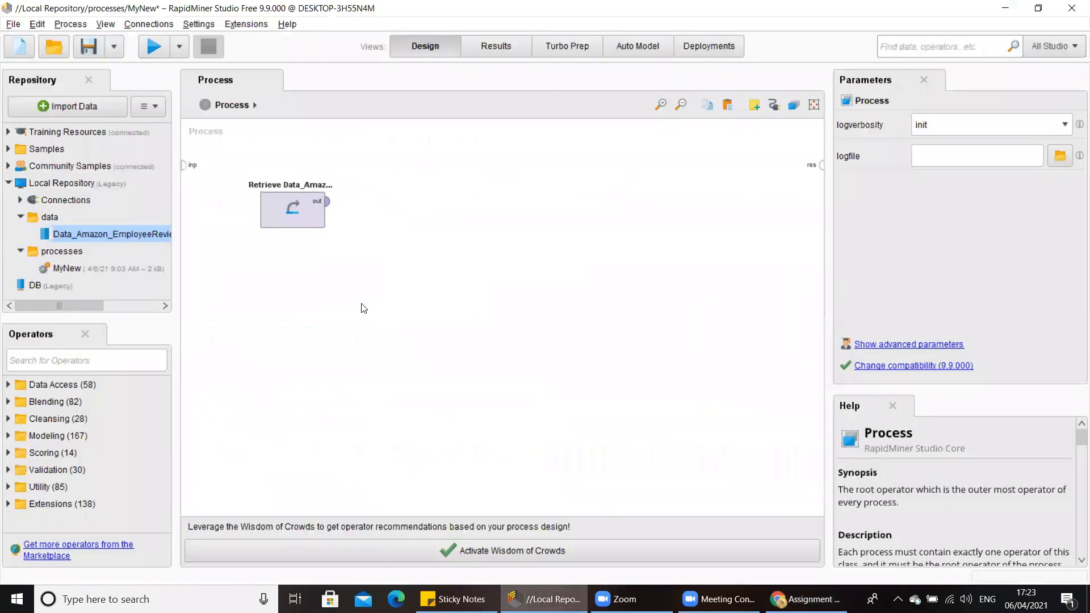
{"action": "left_click_drag", "start_coordinate": [292, 207], "coordinate": [252, 204]}
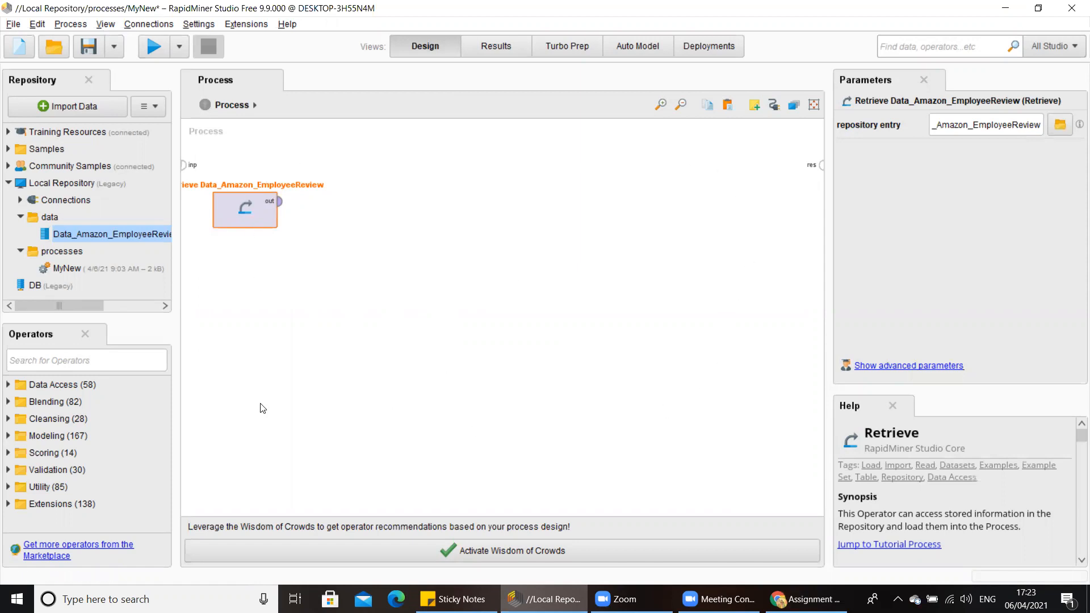
{"action": "key", "text": "alt+Tab"}
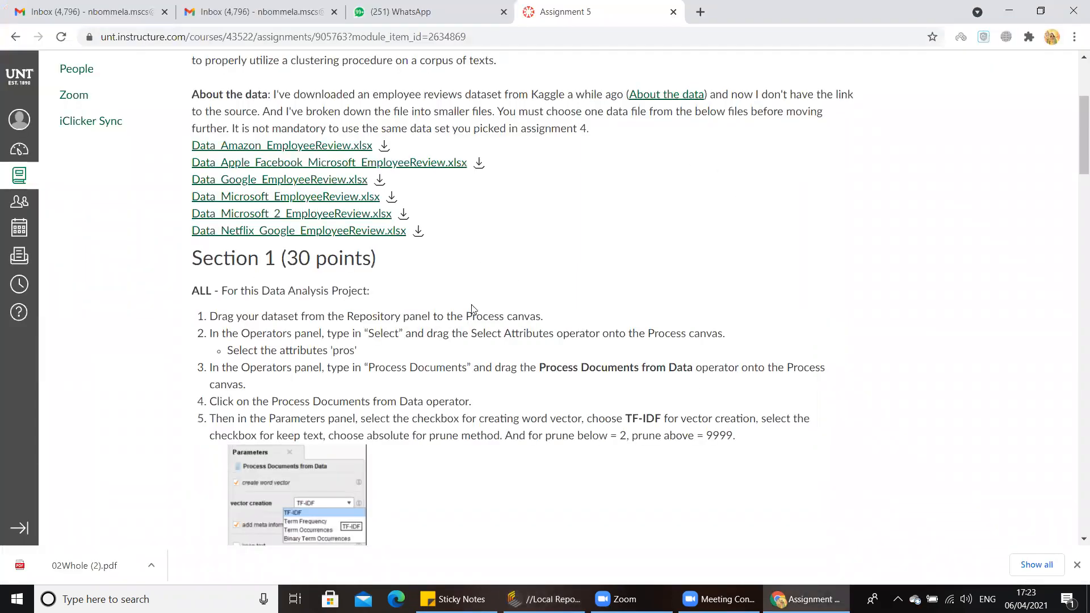
{"action": "key", "text": "alt+Tab"}
Search the operators for "miss", add Replace Missing Values below the Retrieve operator, and connect the data output to its example input
{"action": "left_click", "coordinate": [109, 356]}
{"action": "type", "text": "miss"}
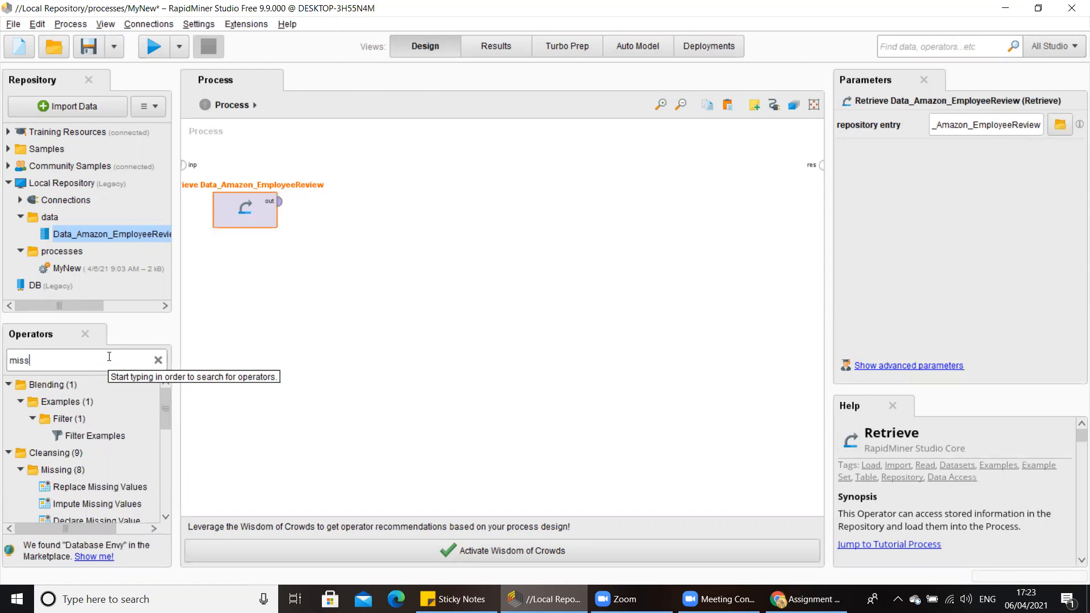
{"action": "left_click_drag", "start_coordinate": [85, 487], "coordinate": [308, 289]}
{"action": "left_click", "coordinate": [279, 201]}
{"action": "left_click", "coordinate": [311, 252]}
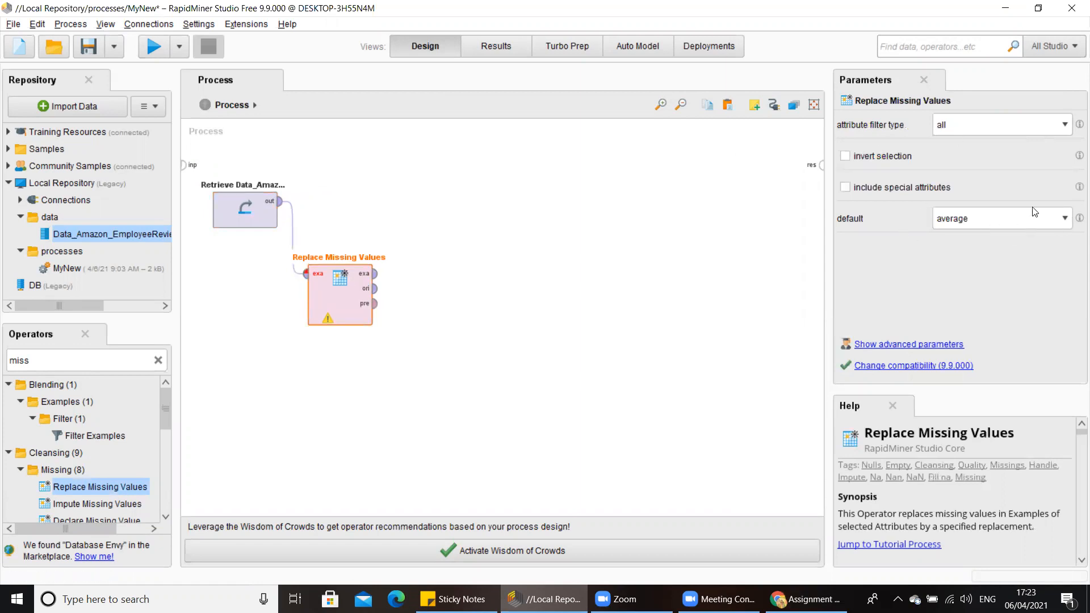
{"action": "left_click_drag", "start_coordinate": [100, 505], "coordinate": [174, 316]}
Search the operators for "select" and add Select Attributes to the canvas beside the Retrieve operator
{"action": "left_click", "coordinate": [86, 361]}
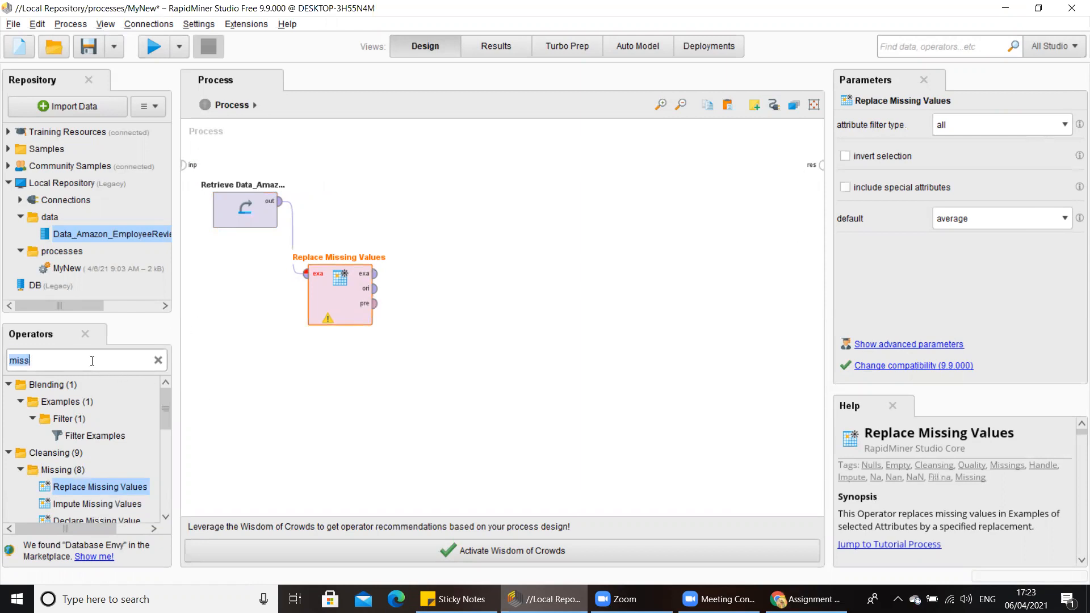
{"action": "type", "text": "slee"}
{"action": "key", "text": "BackSpace"}
{"action": "key", "text": "BackSpace"}
{"action": "key", "text": "BackSpace"}
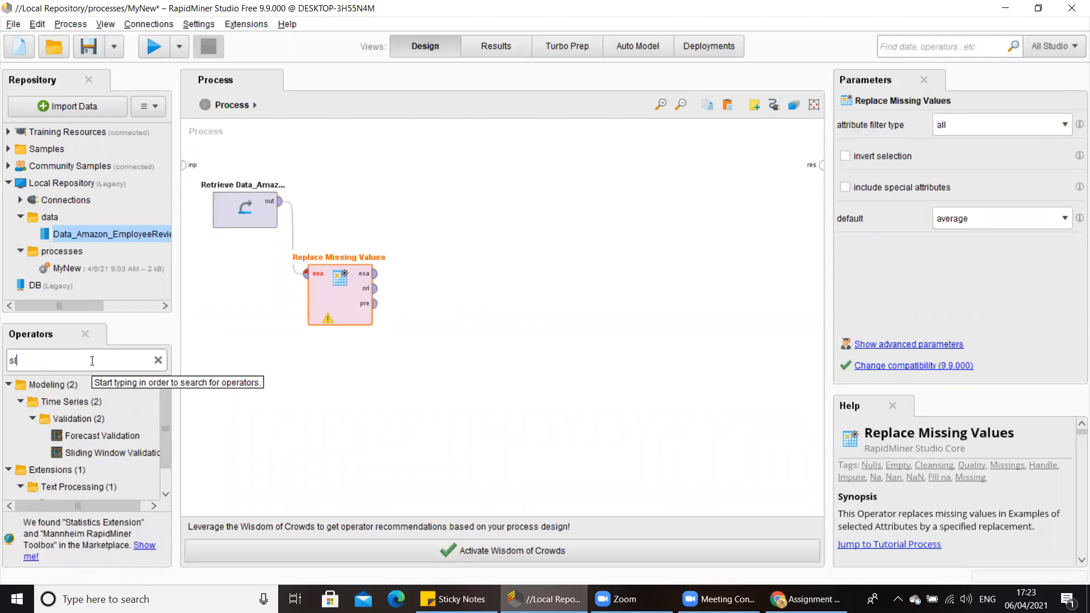
{"action": "type", "text": "ele"}
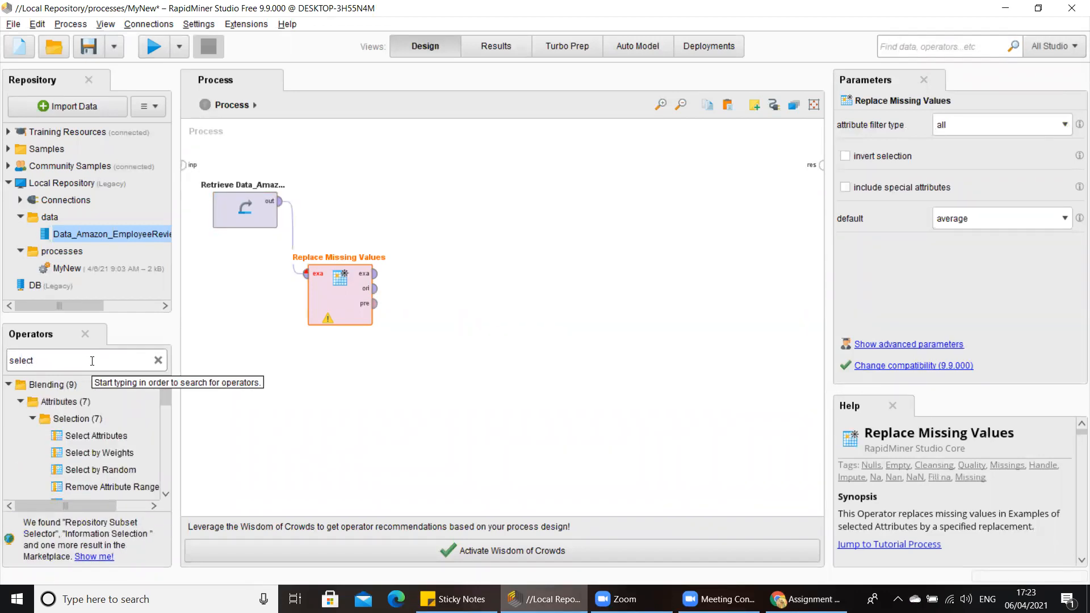
{"action": "type", "text": "ct"}
{"action": "left_click_drag", "start_coordinate": [82, 436], "coordinate": [301, 256]}
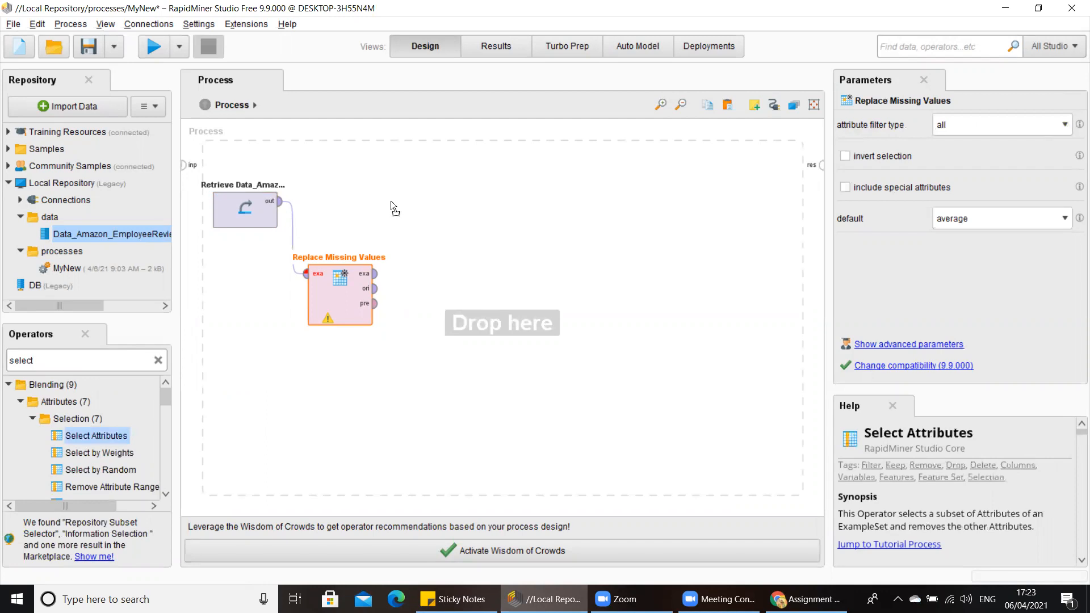
{"action": "left_click_drag", "start_coordinate": [391, 200], "coordinate": [391, 200]}
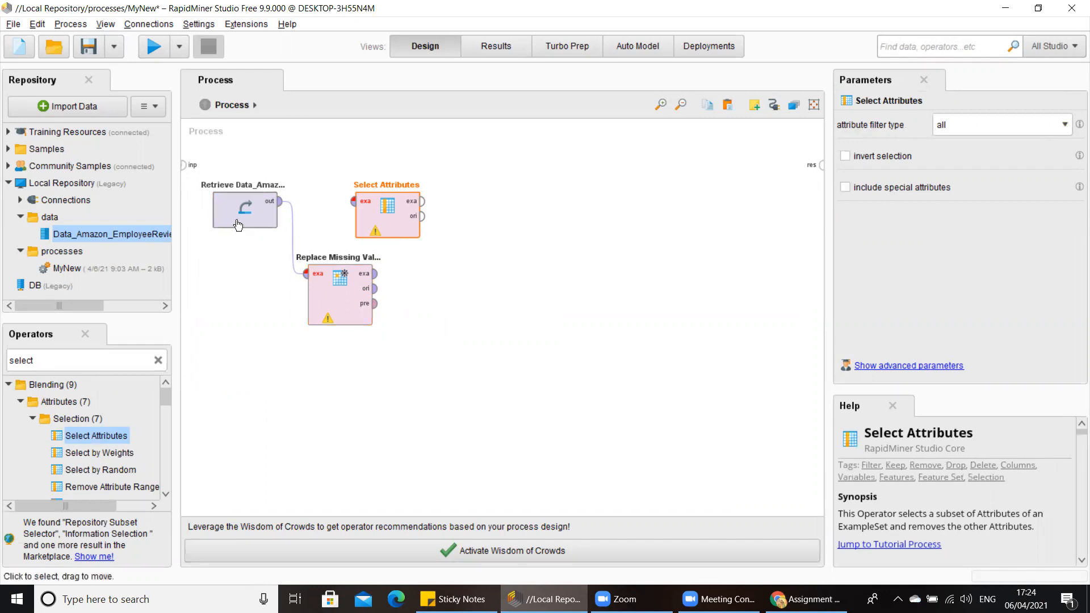
Reopen the Data_Amazon_EmployeeReview data set for editing, declining to save the earlier changes, and close the data editor
{"action": "right_click", "coordinate": [112, 235]}
{"action": "left_click", "coordinate": [149, 264]}
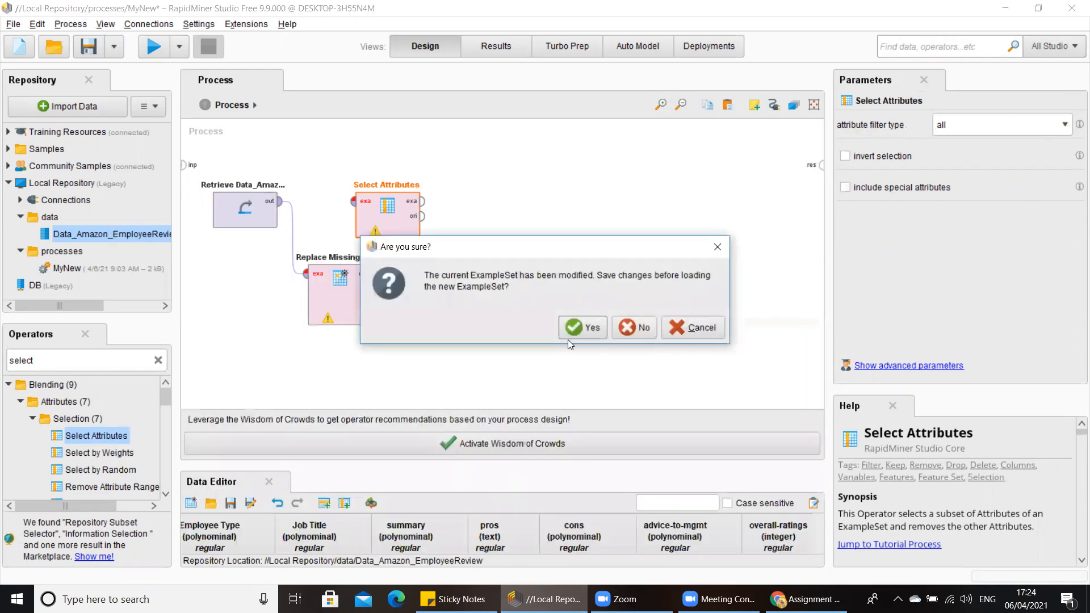
{"action": "left_click", "coordinate": [642, 335]}
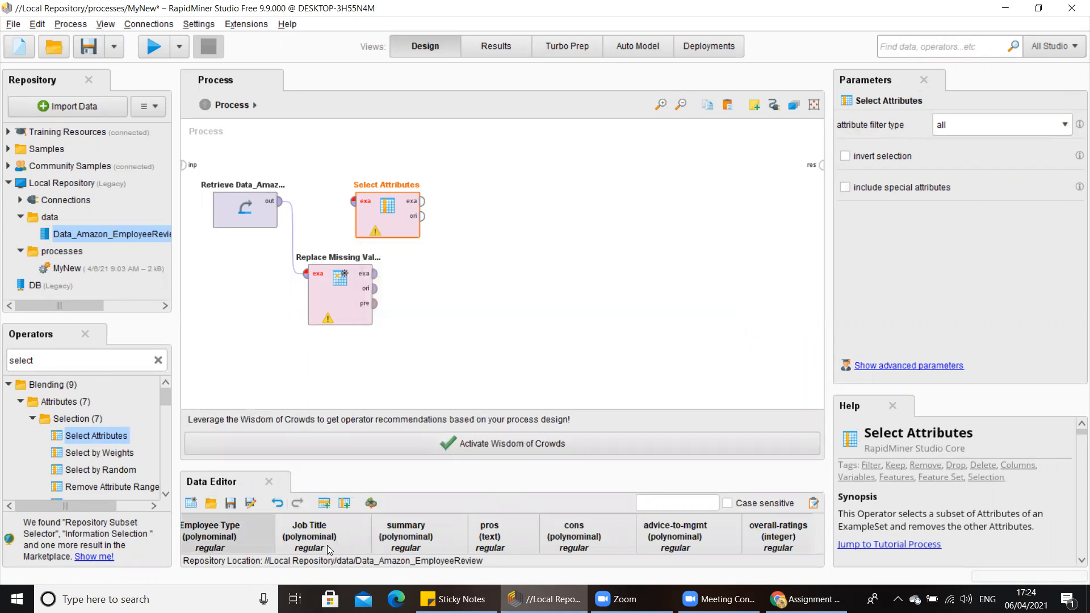
{"action": "left_click", "coordinate": [269, 482]}
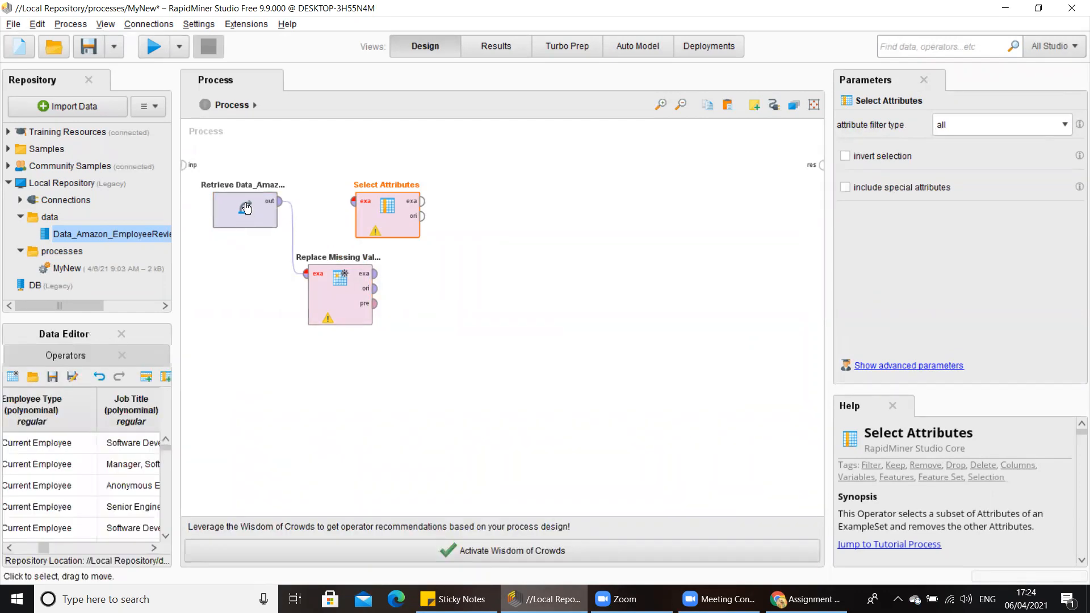
{"action": "left_click", "coordinate": [245, 204]}
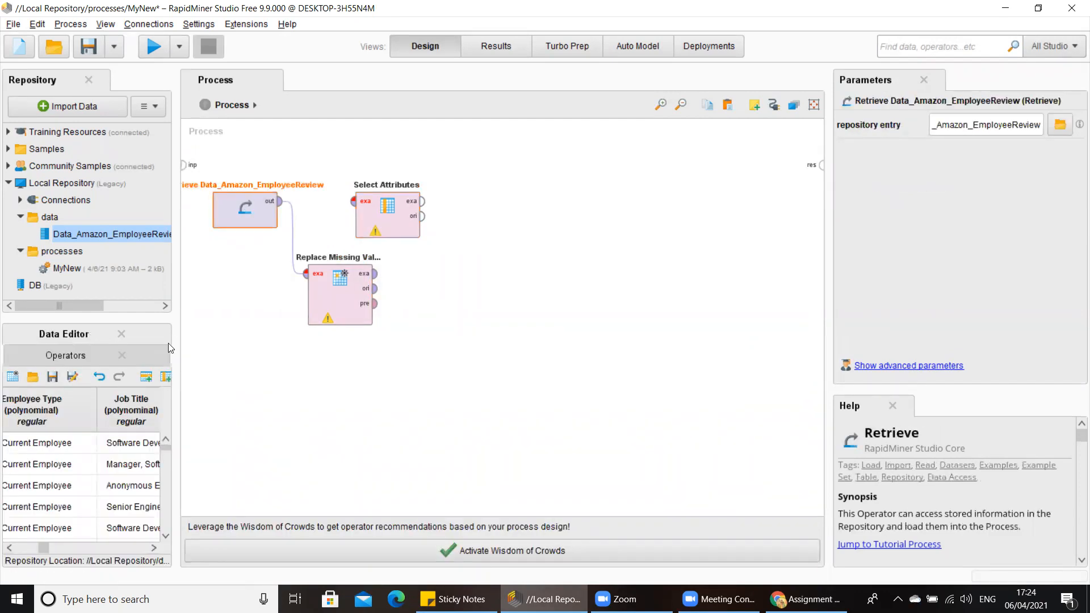
{"action": "left_click", "coordinate": [120, 335]}
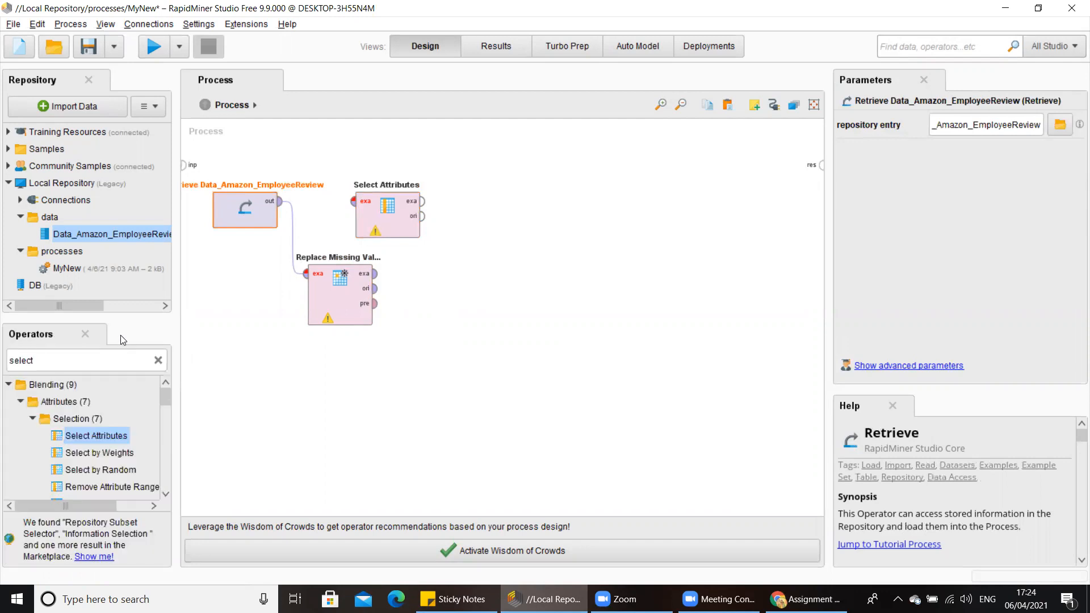
Connect the example output of Replace Missing Values to the Select Attributes example input, and move Select Attributes further away from Retrieve
{"action": "left_click", "coordinate": [375, 274]}
{"action": "left_click", "coordinate": [353, 201]}
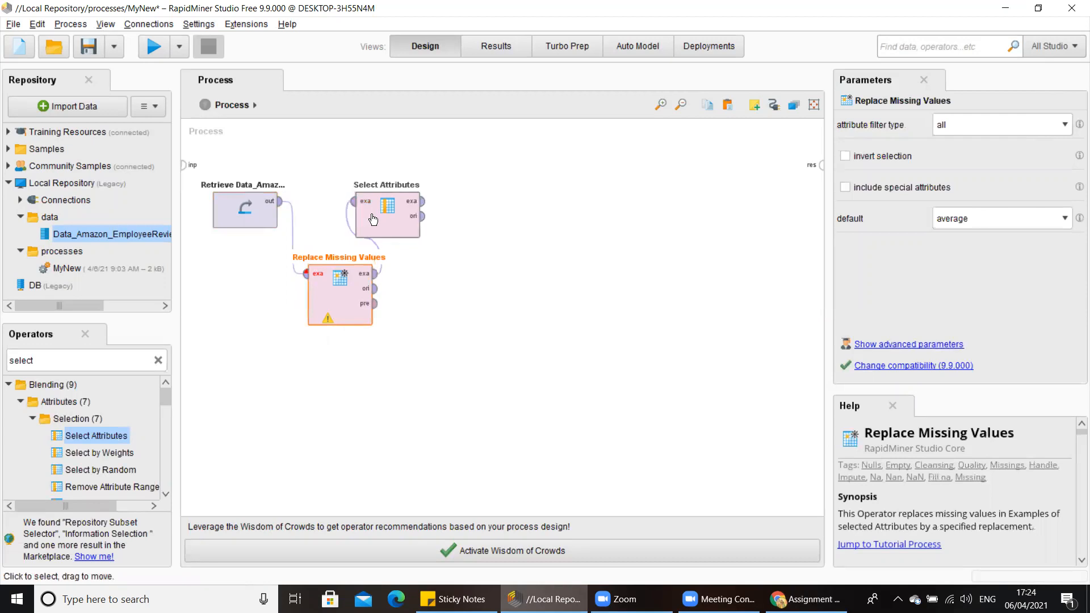
{"action": "left_click_drag", "start_coordinate": [372, 219], "coordinate": [420, 217]}
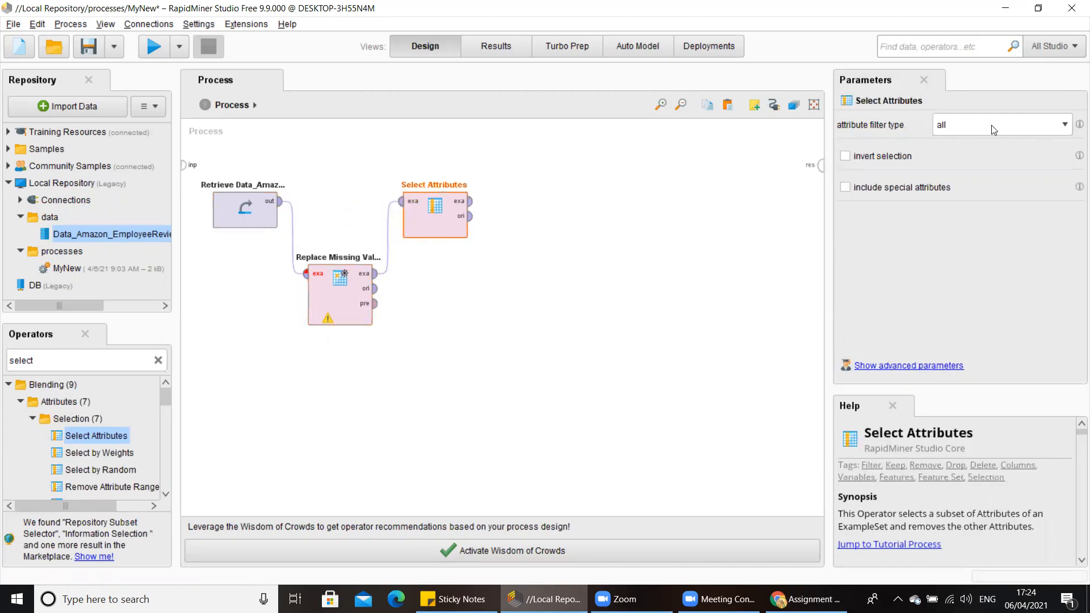
Set the Select Attributes filter type to single and choose pros as the attribute
{"action": "left_click", "coordinate": [1065, 125]}
{"action": "left_click", "coordinate": [947, 152]}
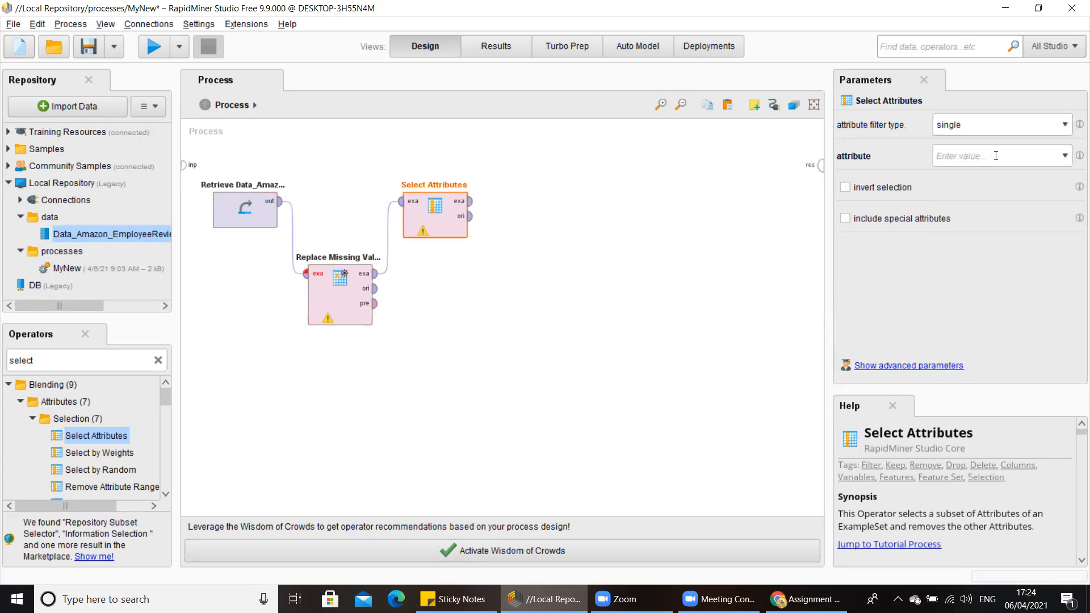
{"action": "left_click", "coordinate": [1065, 161]}
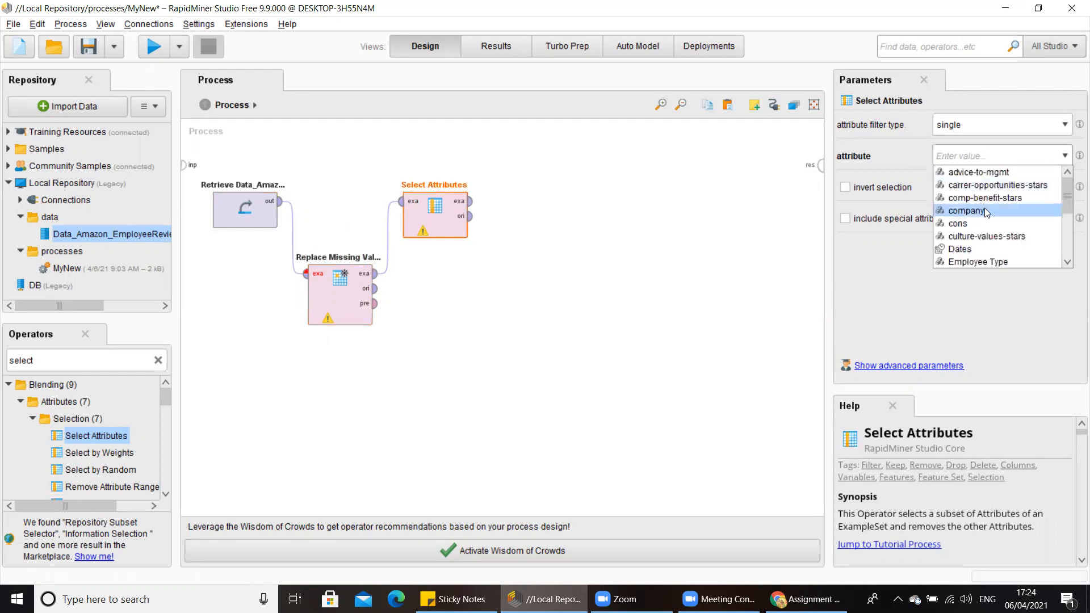
{"action": "scroll", "coordinate": [971, 244], "scroll_direction": "down", "scroll_amount": 1}
{"action": "scroll", "coordinate": [969, 238], "scroll_direction": "up", "scroll_amount": 1}
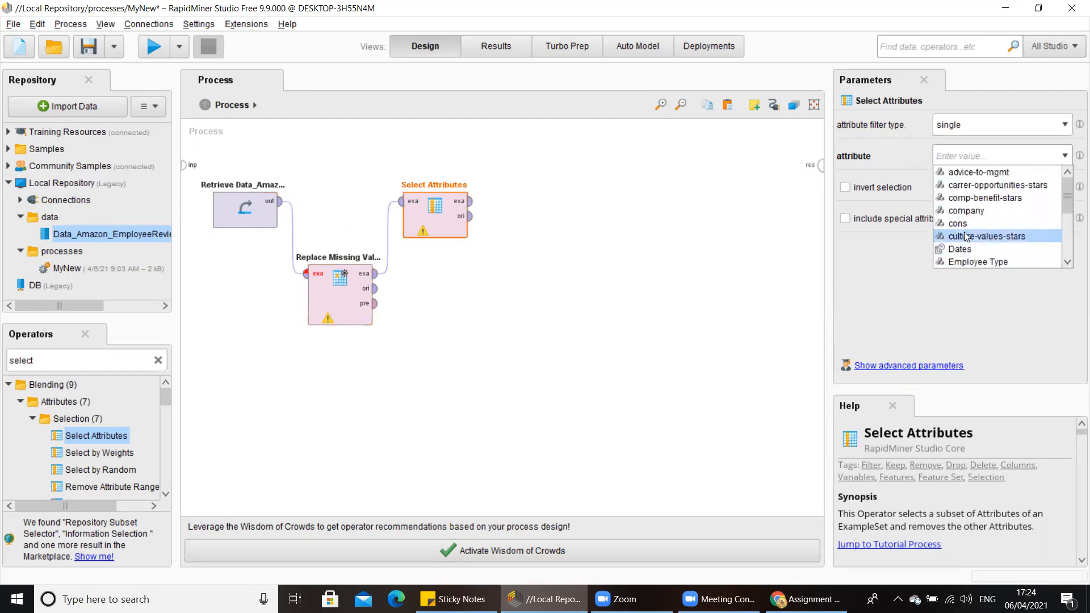
{"action": "scroll", "coordinate": [965, 236], "scroll_direction": "down", "scroll_amount": 2}
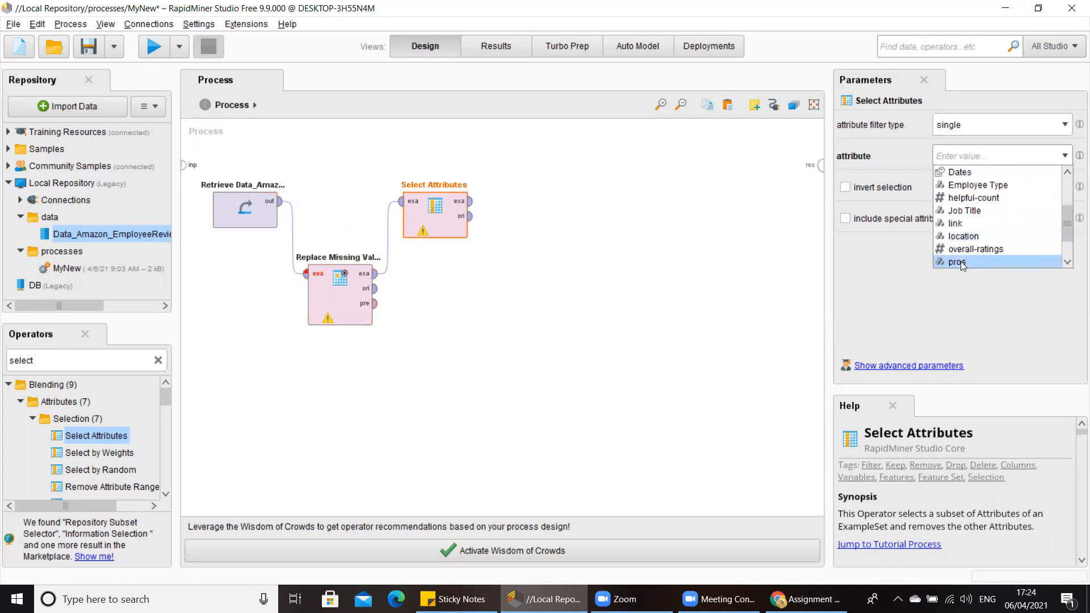
{"action": "left_click", "coordinate": [961, 261]}
{"action": "left_click", "coordinate": [533, 287]}
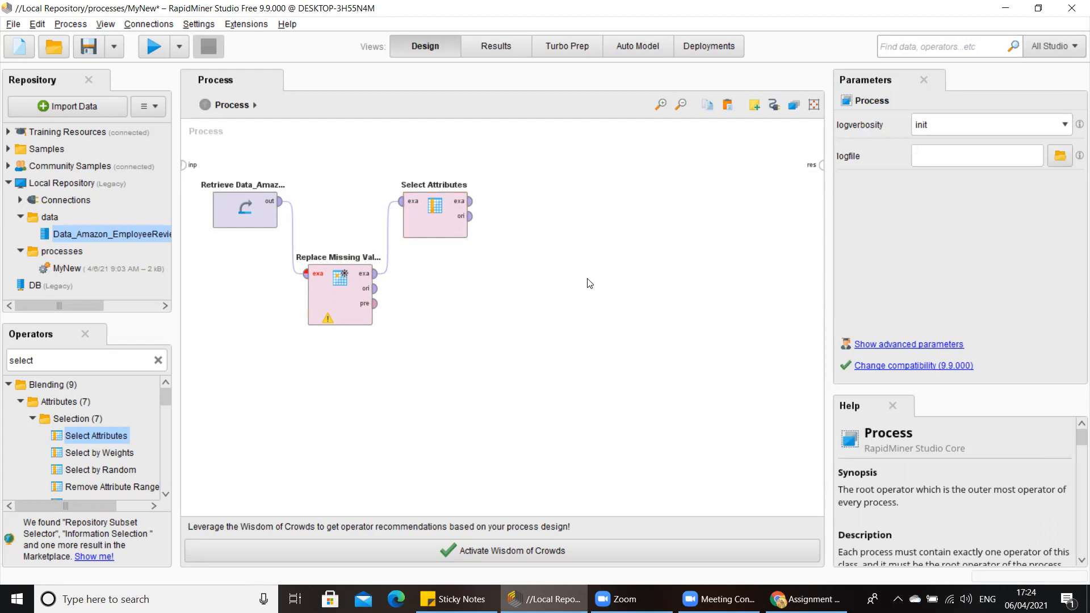
Switch to Chrome and review the Assignment 5 instructions on adding and configuring the Process Documents from Data operator
{"action": "key", "text": "alt+Tab"}
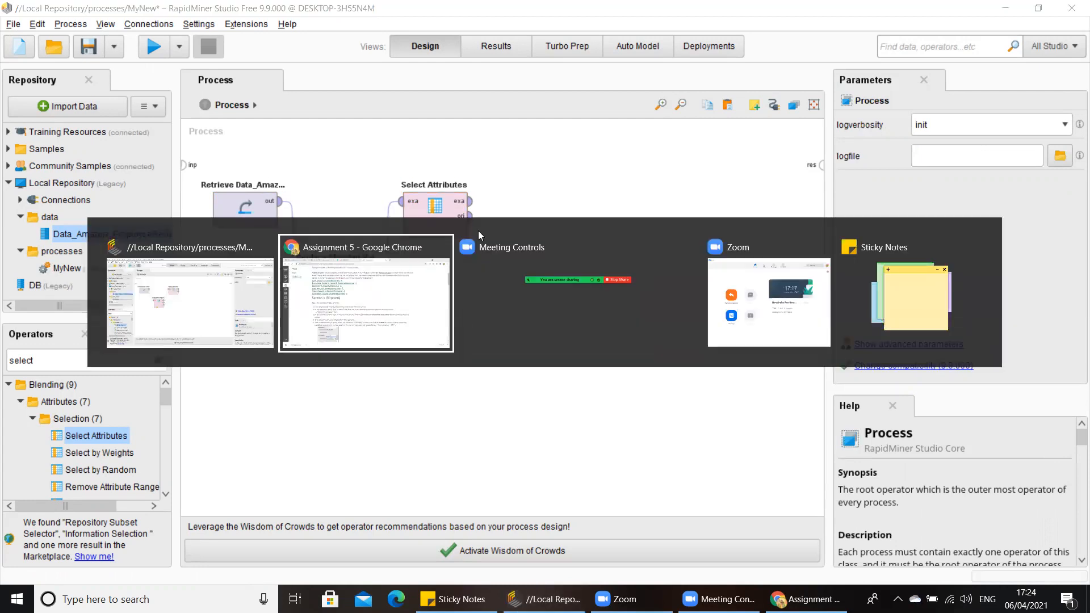
{"action": "left_click", "coordinate": [411, 309]}
{"action": "left_click_drag", "start_coordinate": [333, 352], "coordinate": [330, 351]}
{"action": "left_click_drag", "start_coordinate": [232, 366], "coordinate": [470, 364]}
{"action": "left_click", "coordinate": [434, 379]}
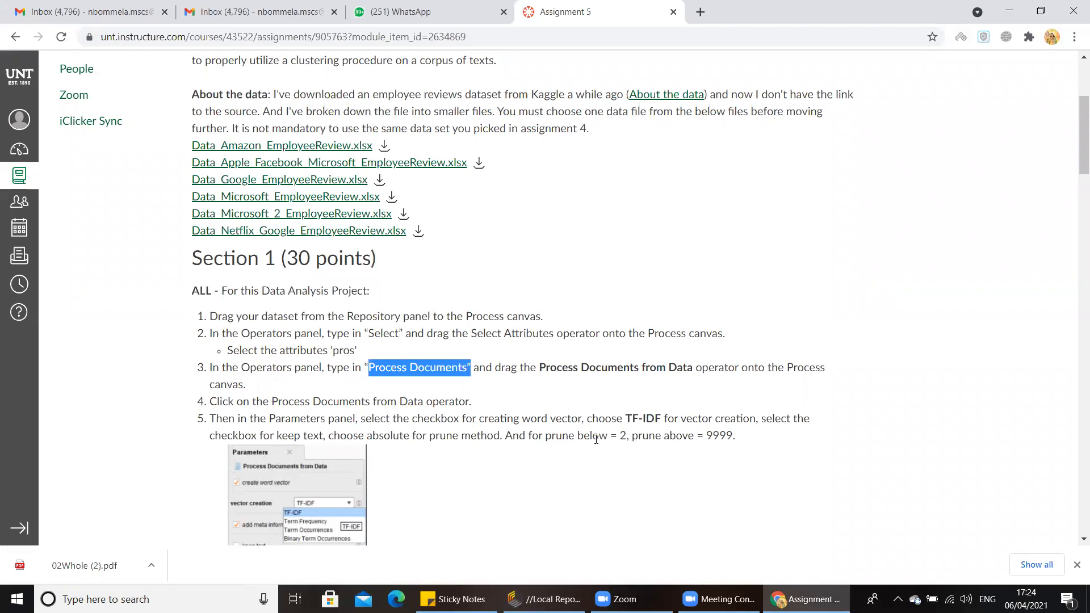
Return to RapidMiner Studio and search the extension Marketplace for "text mining", closing it without installing anything
{"action": "key", "text": "alt+Tab"}
{"action": "double_click", "coordinate": [81, 360]}
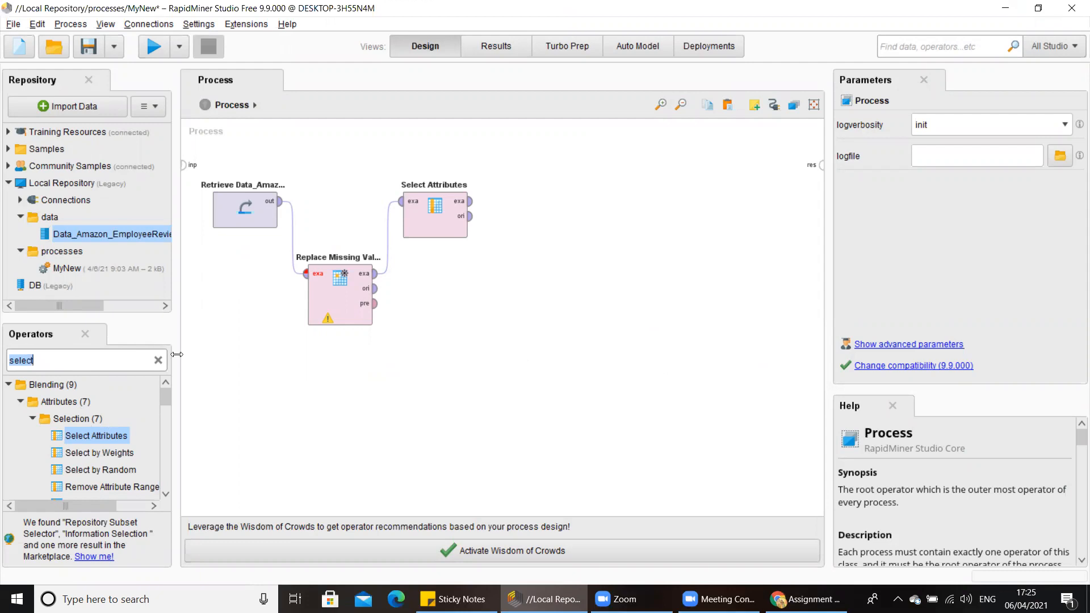
{"action": "scroll", "coordinate": [72, 433], "scroll_direction": "down", "scroll_amount": 1}
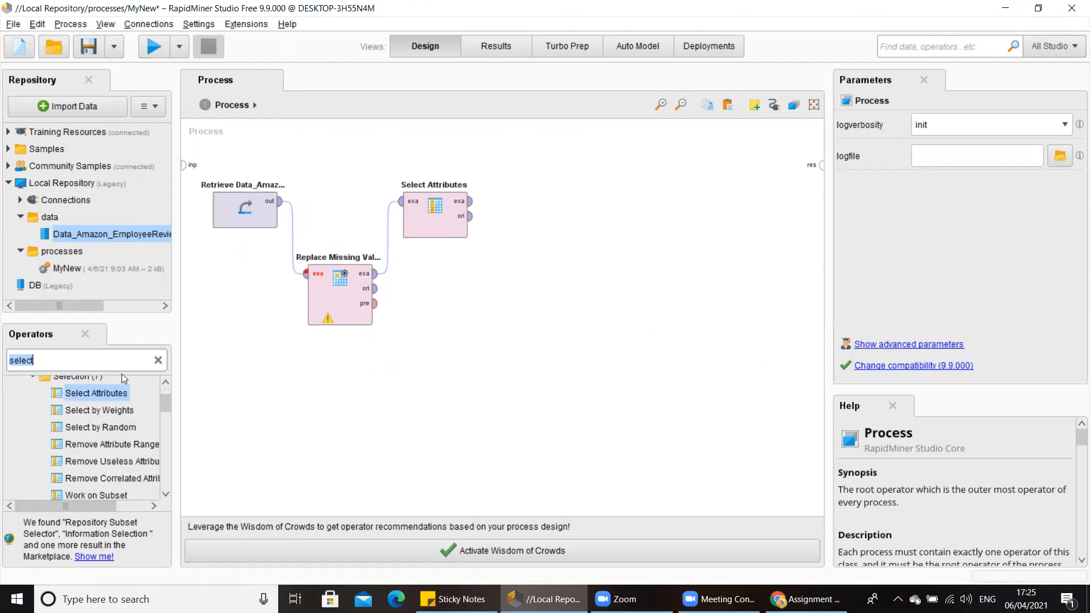
{"action": "scroll", "coordinate": [114, 433], "scroll_direction": "down", "scroll_amount": 1}
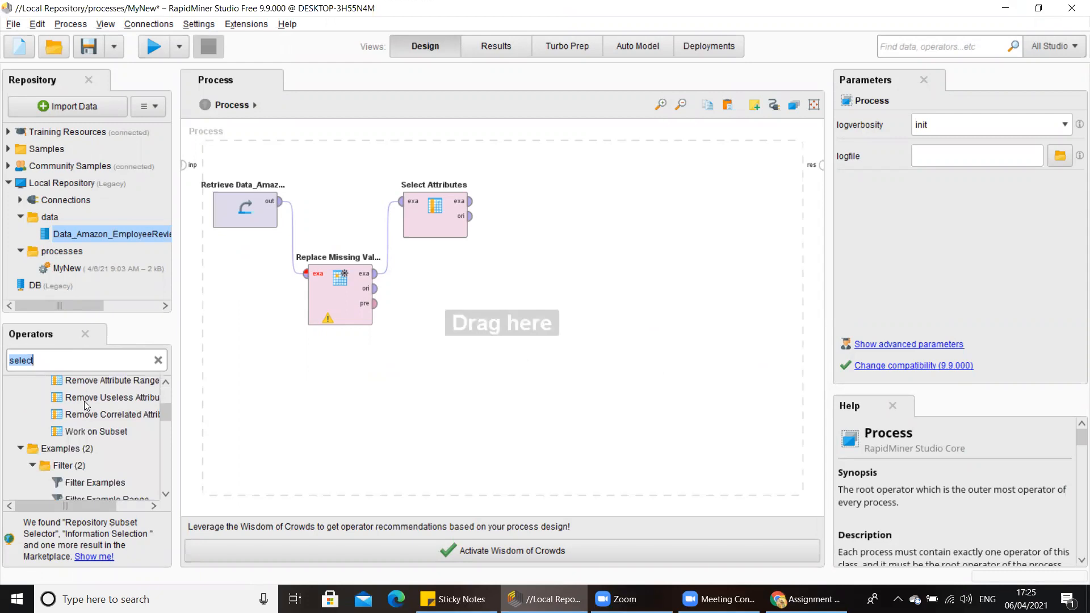
{"action": "key", "text": "alt+x"}
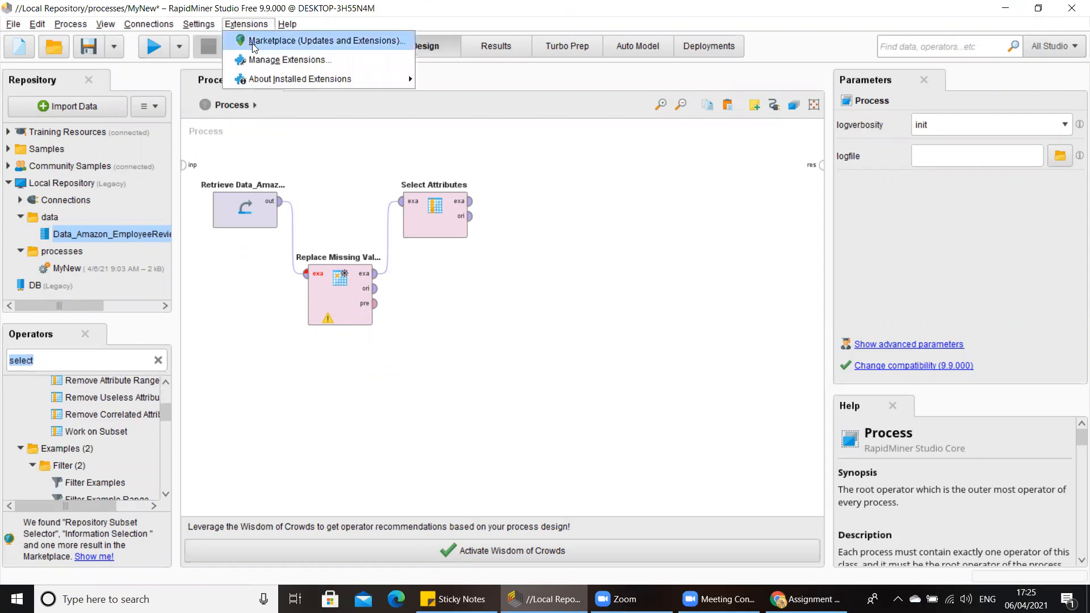
{"action": "left_click", "coordinate": [253, 47]}
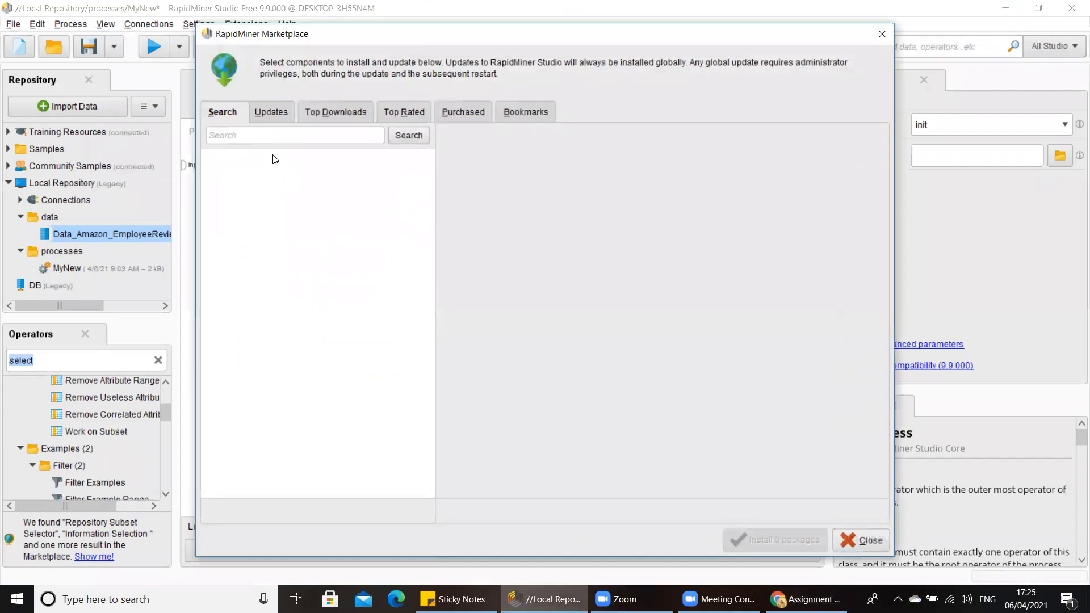
{"action": "left_click", "coordinate": [267, 140]}
{"action": "type", "text": "tex"}
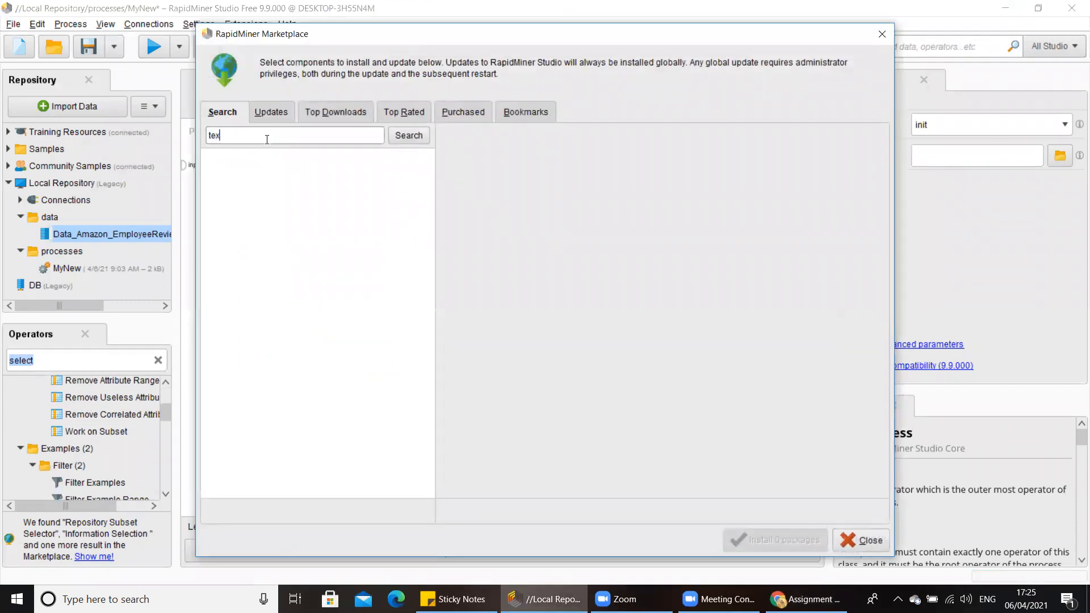
{"action": "type", "text": "t mining"}
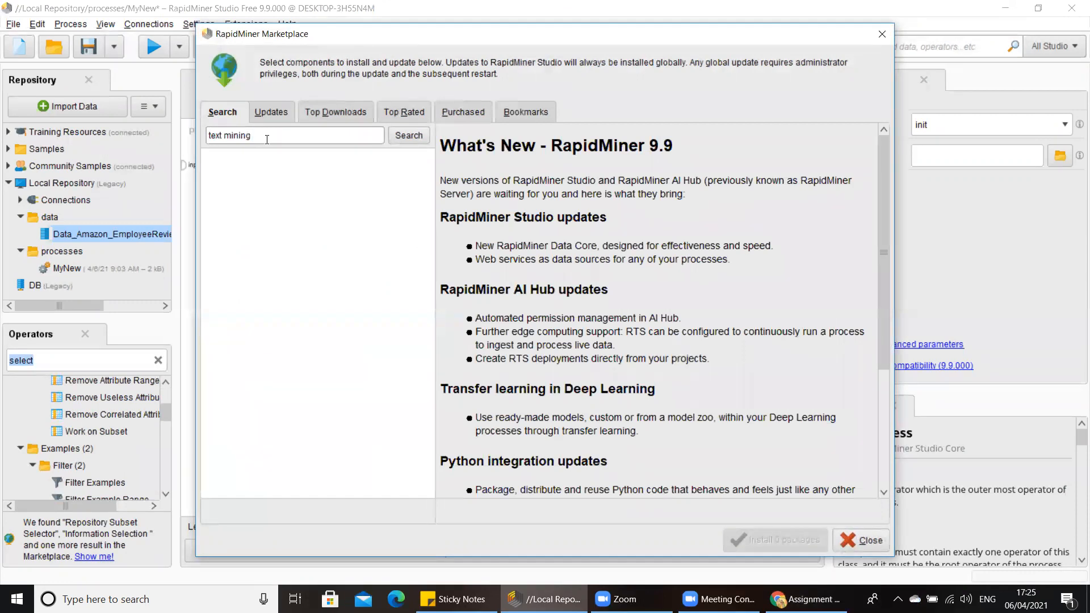
{"action": "left_click", "coordinate": [408, 137]}
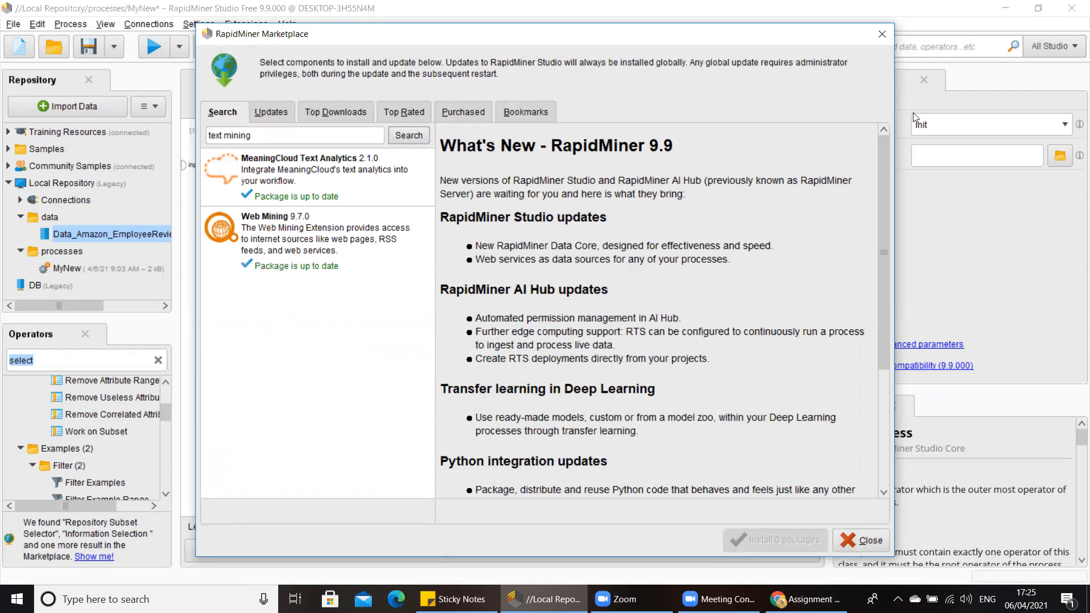
{"action": "left_click", "coordinate": [882, 35]}
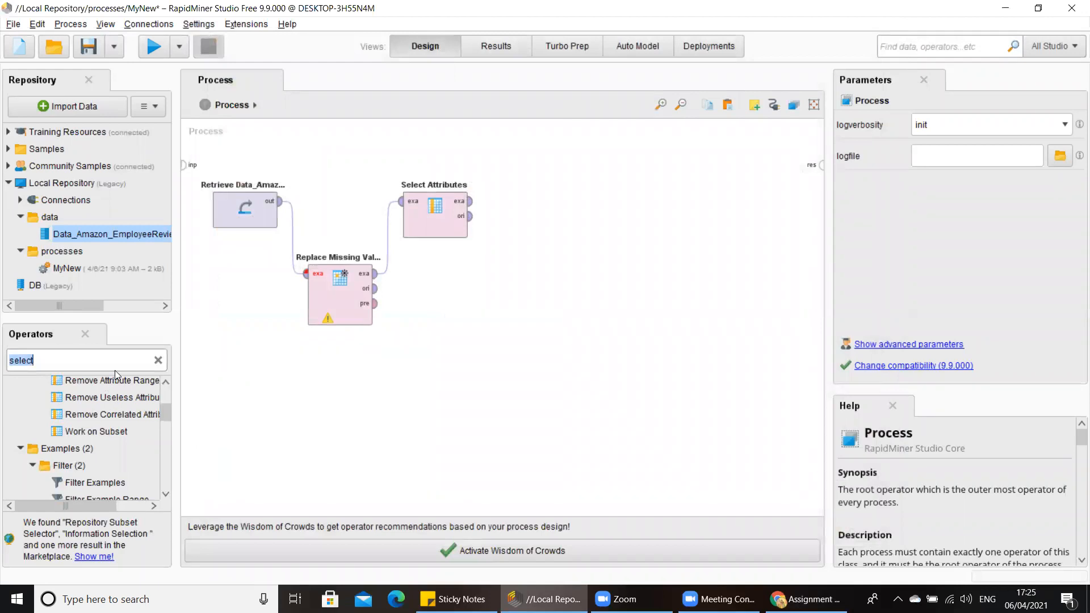
Search the operators for "process doc", add Process Documents from Data after Select Attributes, and connect the Select Attributes example output to its example input
{"action": "type", "text": "pro"}
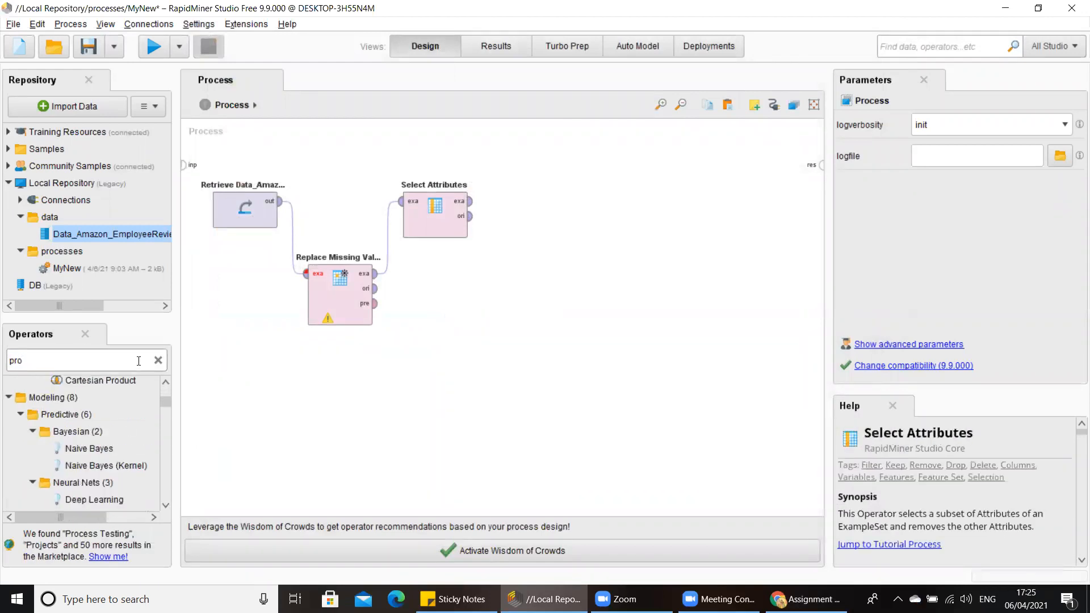
{"action": "type", "text": "cess doc"}
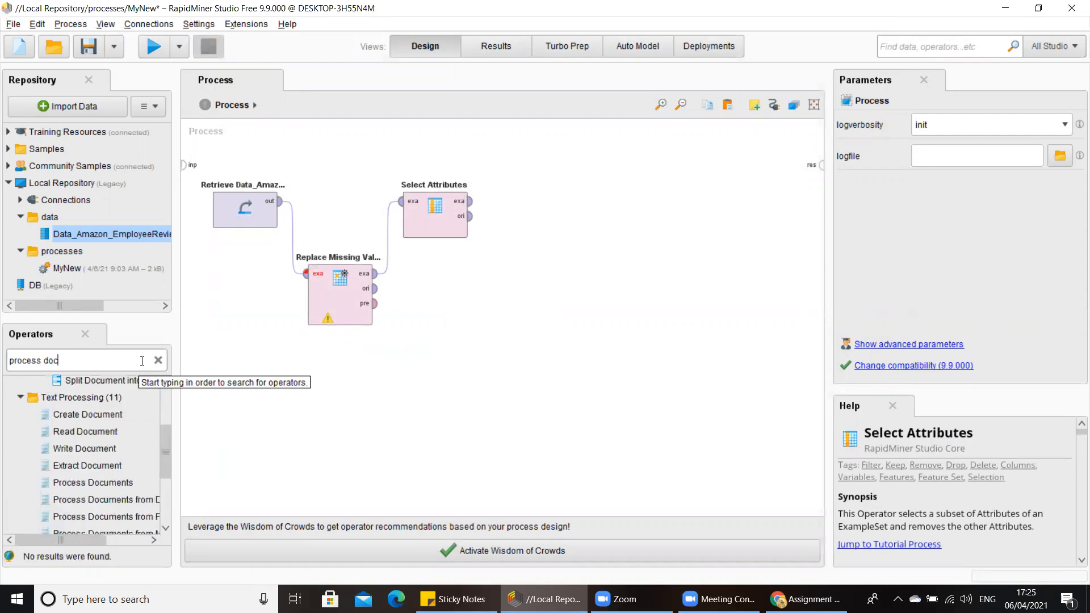
{"action": "left_click_drag", "start_coordinate": [120, 500], "coordinate": [519, 202]}
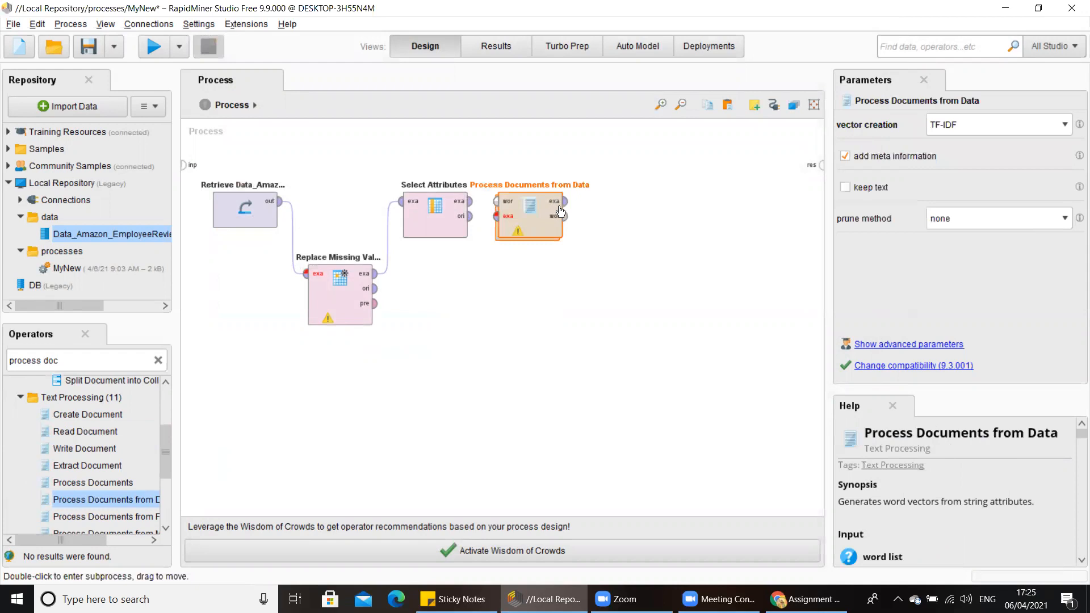
{"action": "left_click", "coordinate": [470, 201]}
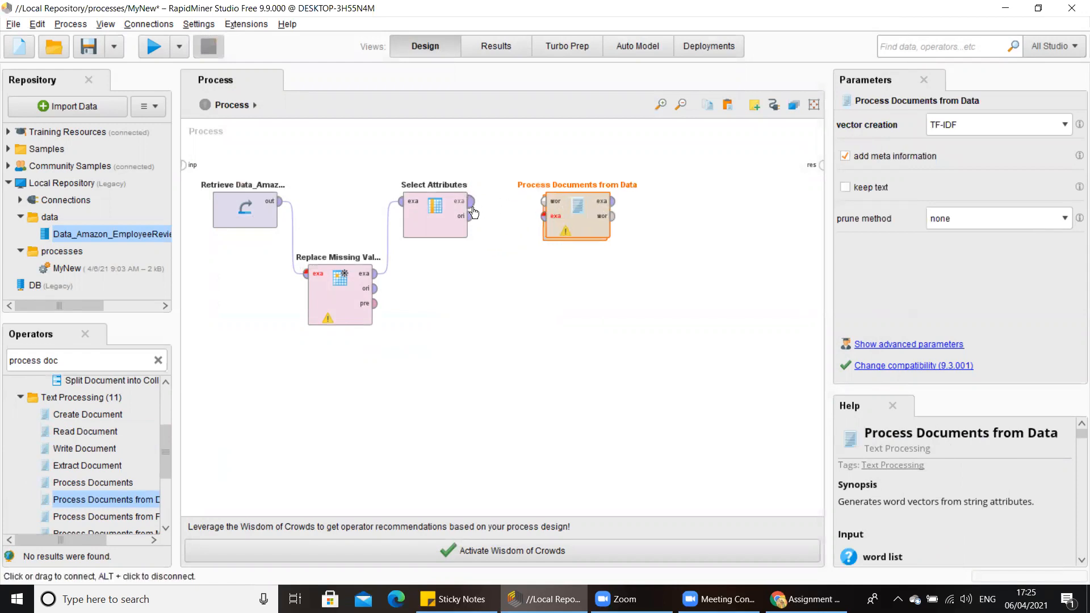
{"action": "left_click", "coordinate": [543, 216]}
{"action": "left_click", "coordinate": [557, 301]}
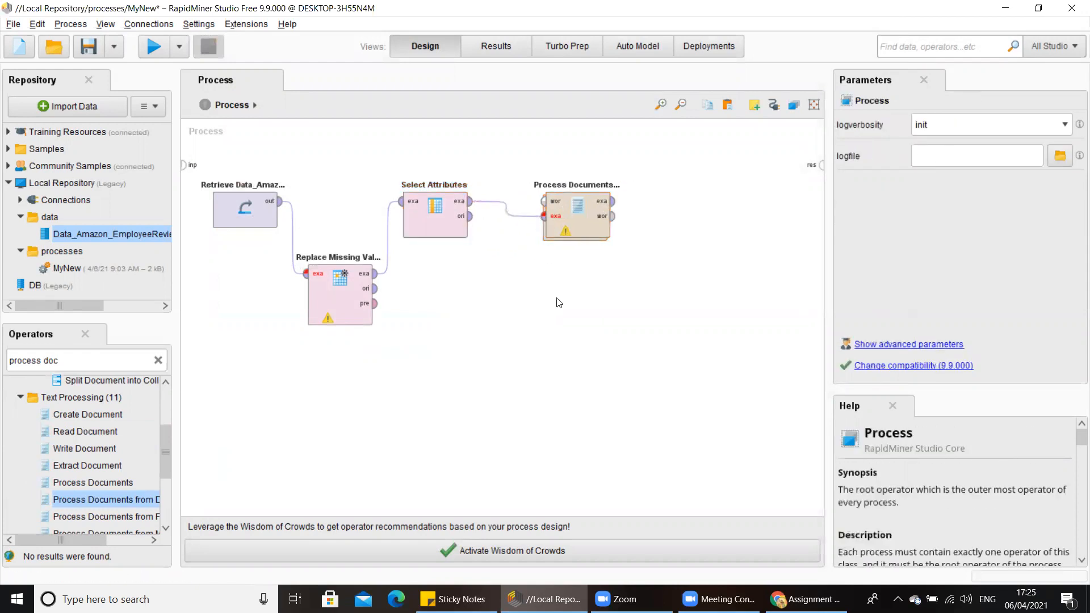
Look inside the Process Documents from Data subprocess and return to the main process
{"action": "left_click", "coordinate": [577, 212]}
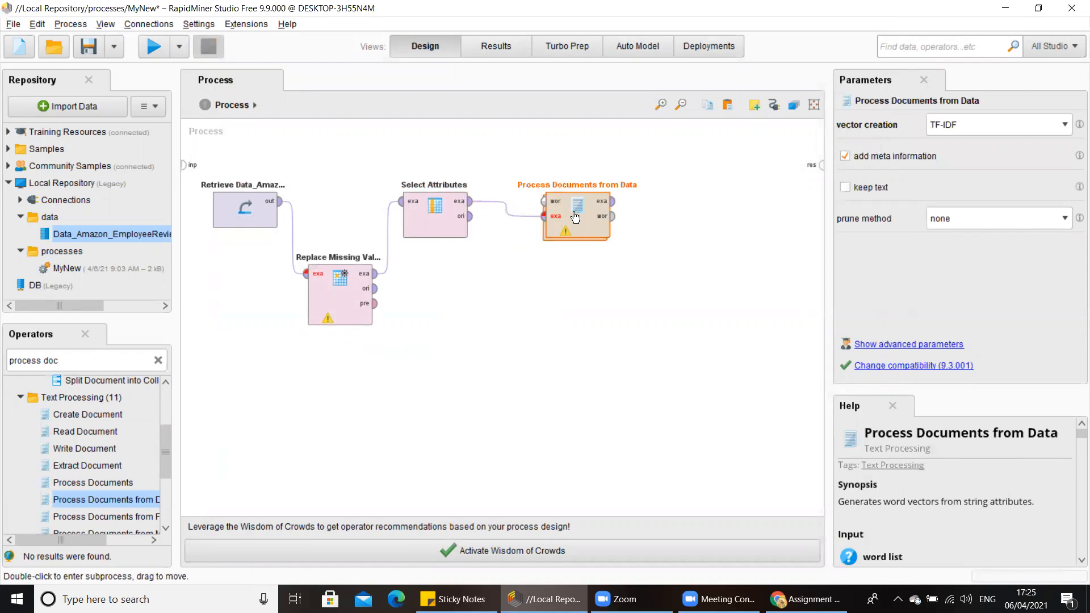
{"action": "double_click", "coordinate": [575, 216]}
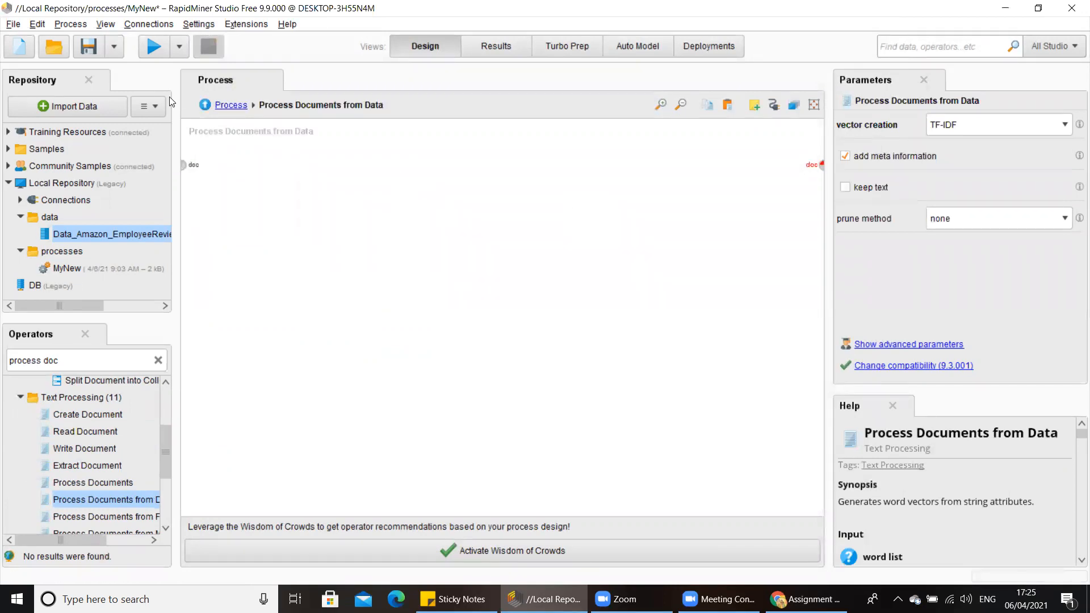
{"action": "left_click", "coordinate": [207, 105]}
Set the Process Documents from Data prune method to absolute, with prune below 2 and prune above 9999
{"action": "left_click", "coordinate": [541, 228]}
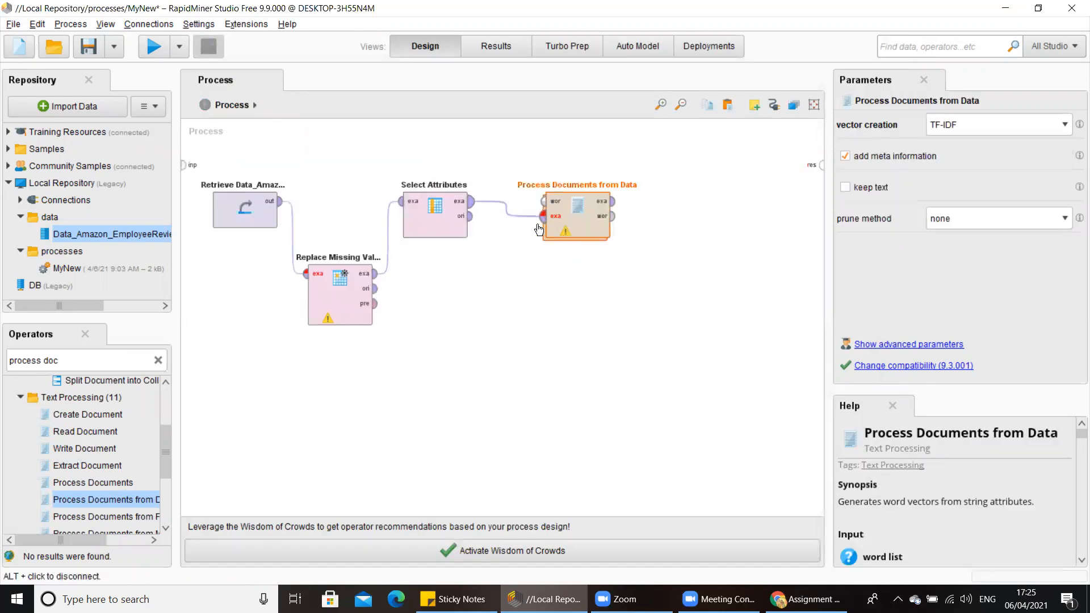
{"action": "left_click", "coordinate": [1055, 220]}
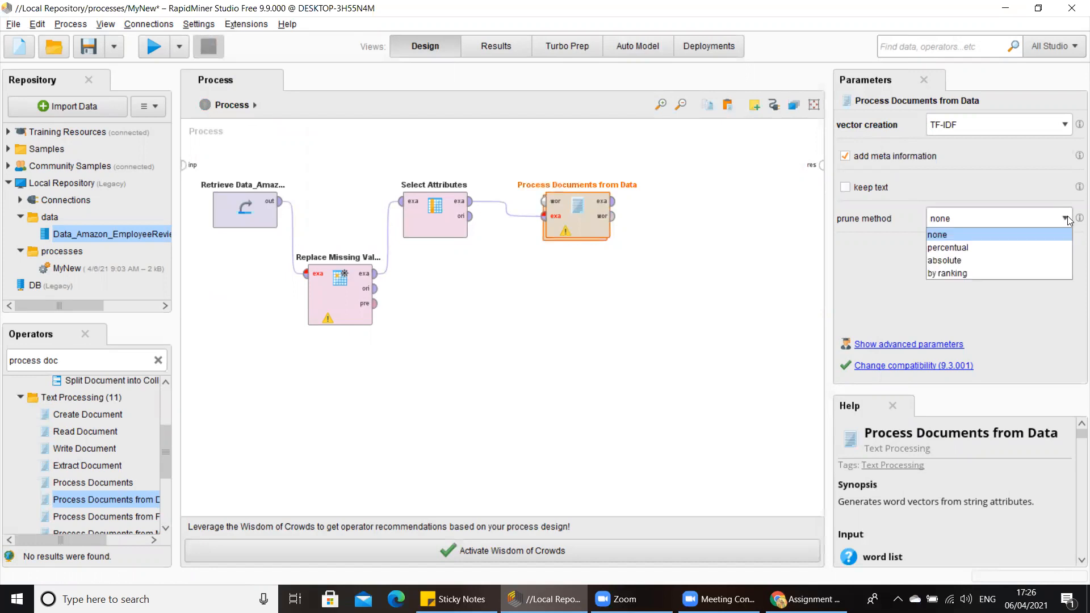
{"action": "left_click", "coordinate": [953, 260]}
{"action": "left_click", "coordinate": [968, 256]}
{"action": "type", "text": "2"}
{"action": "left_click", "coordinate": [971, 276]}
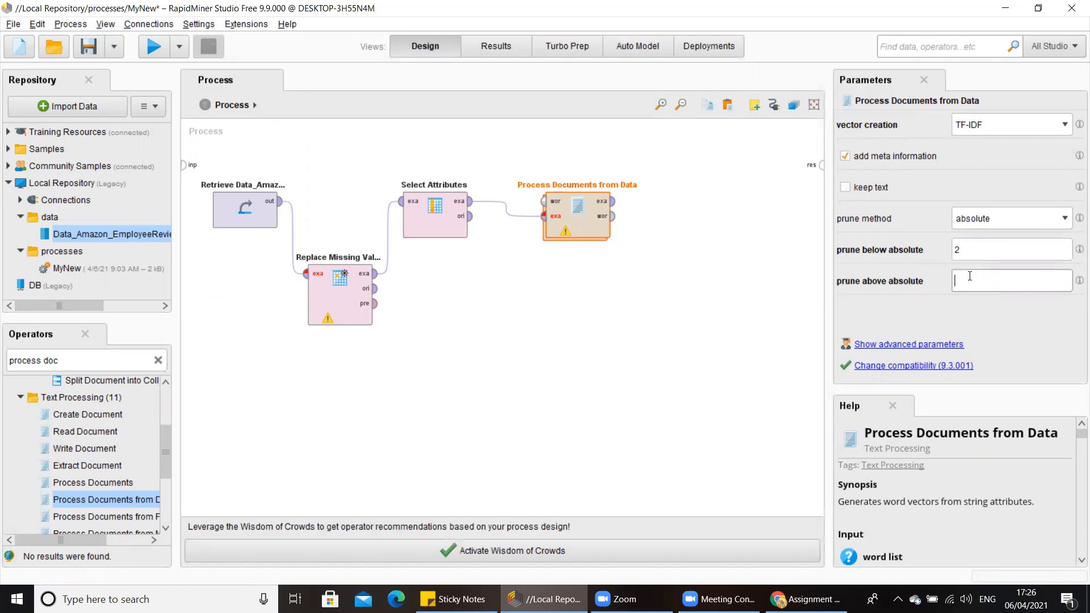
{"action": "type", "text": "9999"}
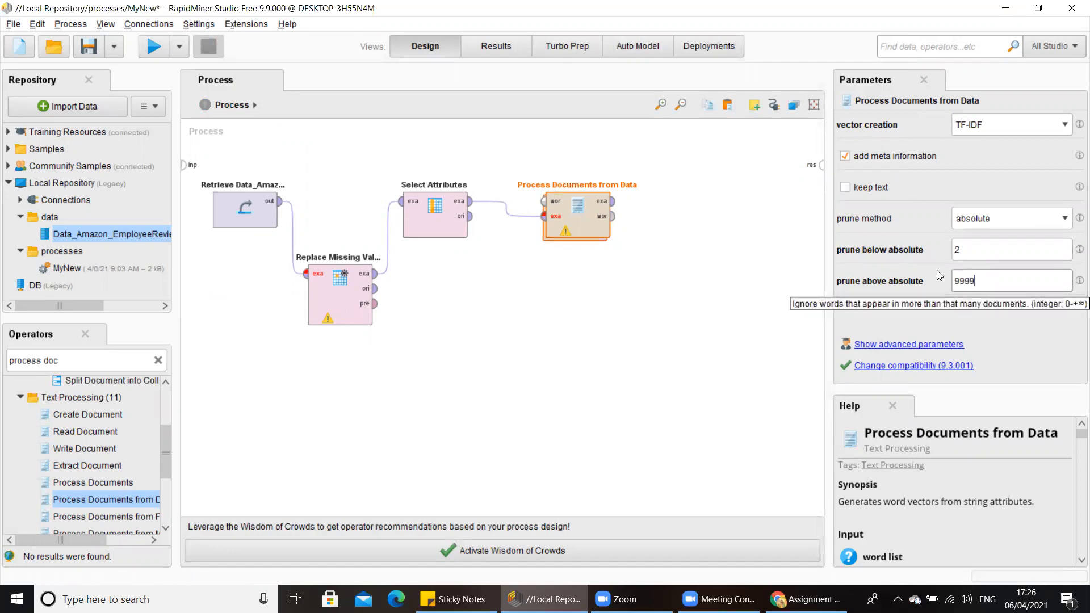
{"action": "left_click", "coordinate": [607, 281]}
Inside the Process Documents from Data subprocess, search the operators for "toke", add Tokenize, and connect the subprocess's document input to it
{"action": "left_click", "coordinate": [591, 210]}
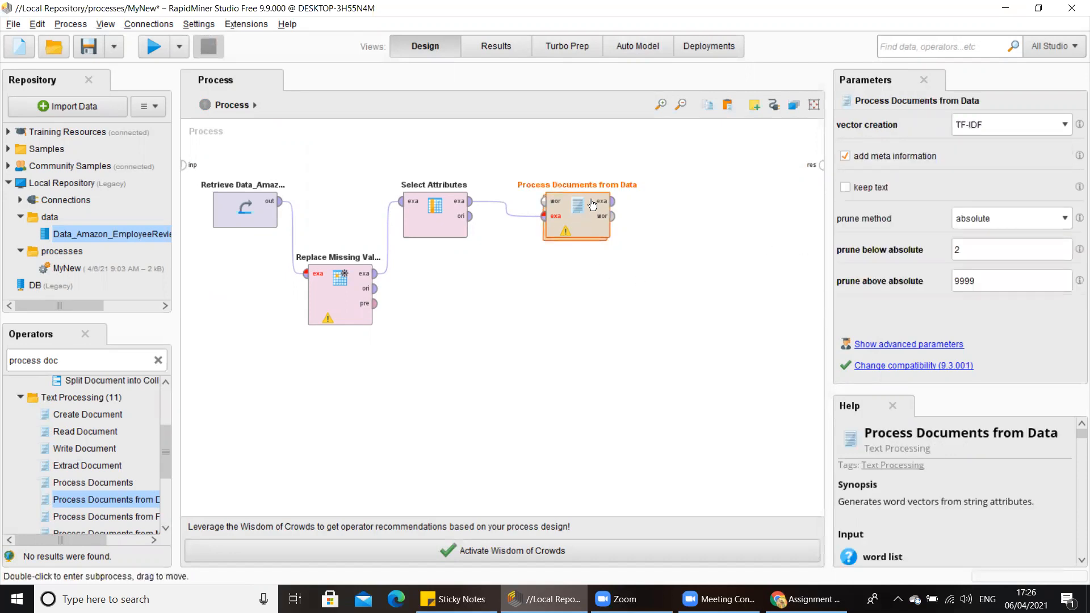
{"action": "double_click", "coordinate": [591, 210]}
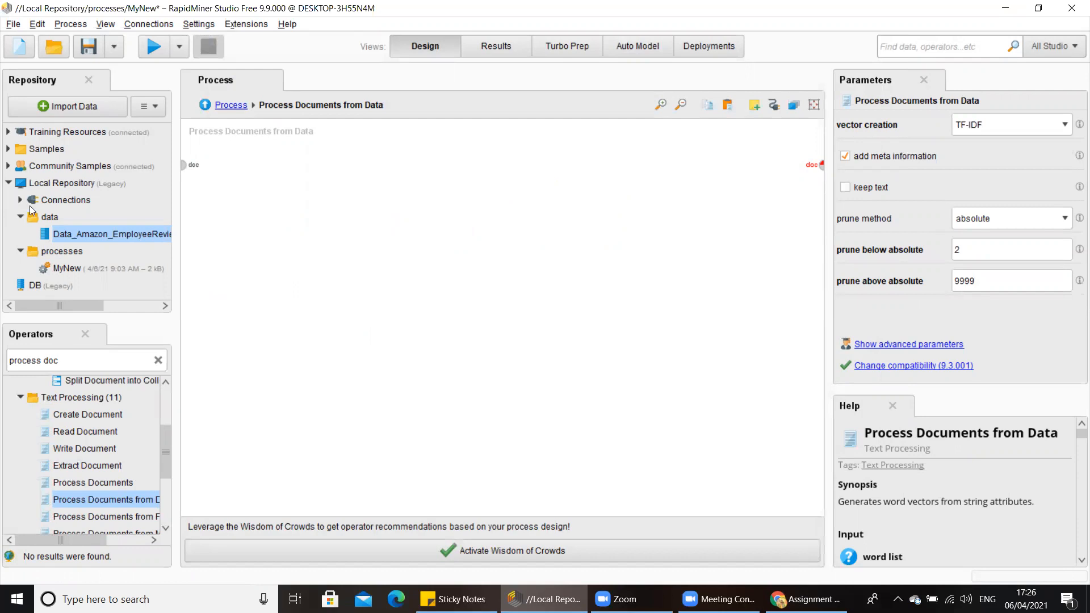
{"action": "double_click", "coordinate": [77, 358]}
{"action": "triple_click", "coordinate": [78, 356]}
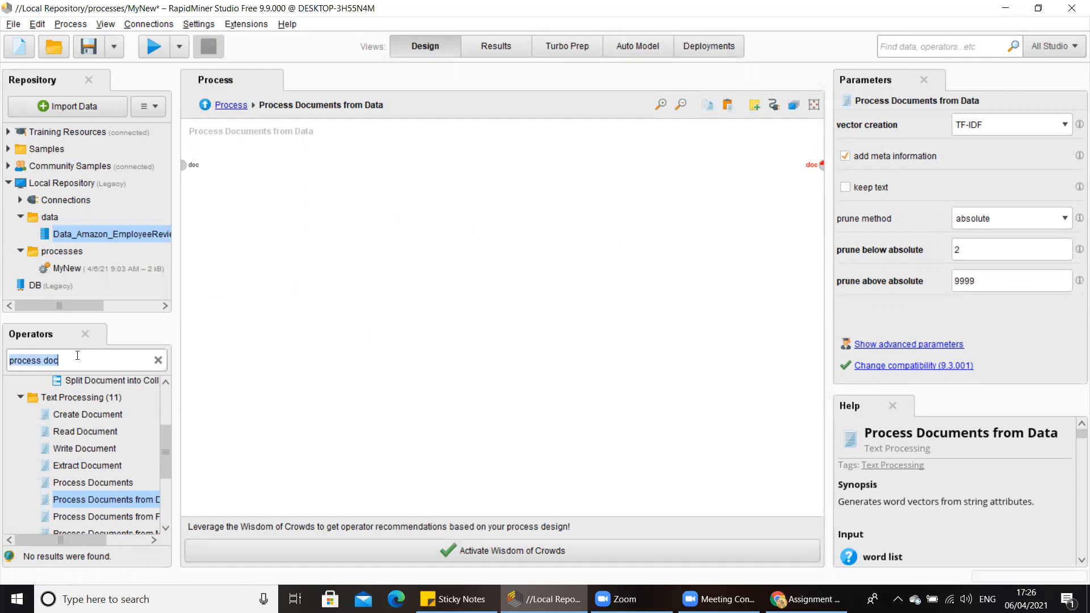
{"action": "type", "text": "to"}
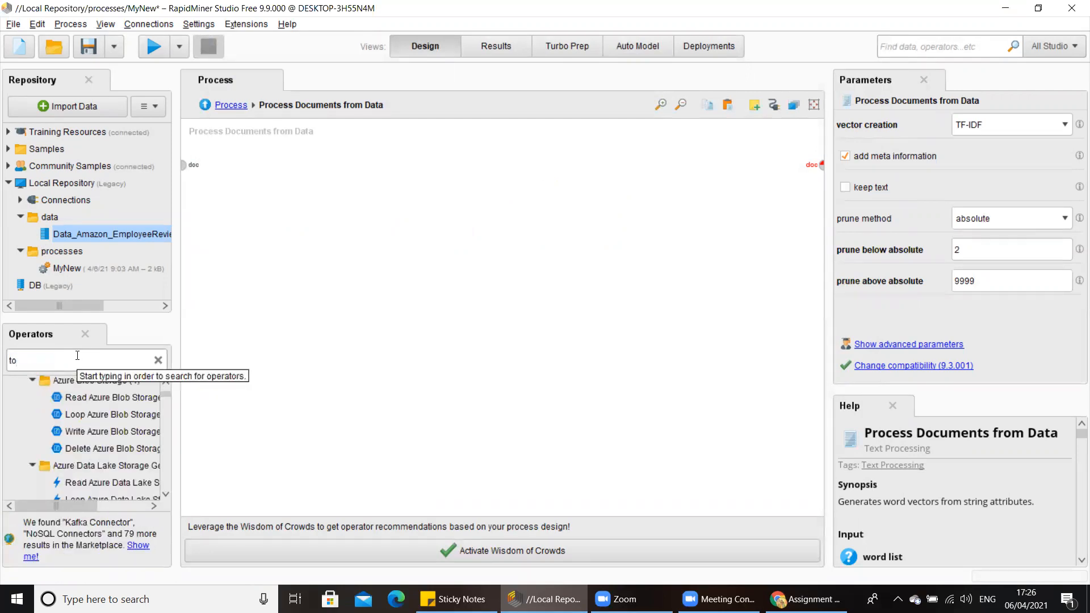
{"action": "type", "text": "ke"}
{"action": "left_click_drag", "start_coordinate": [72, 465], "coordinate": [194, 216]}
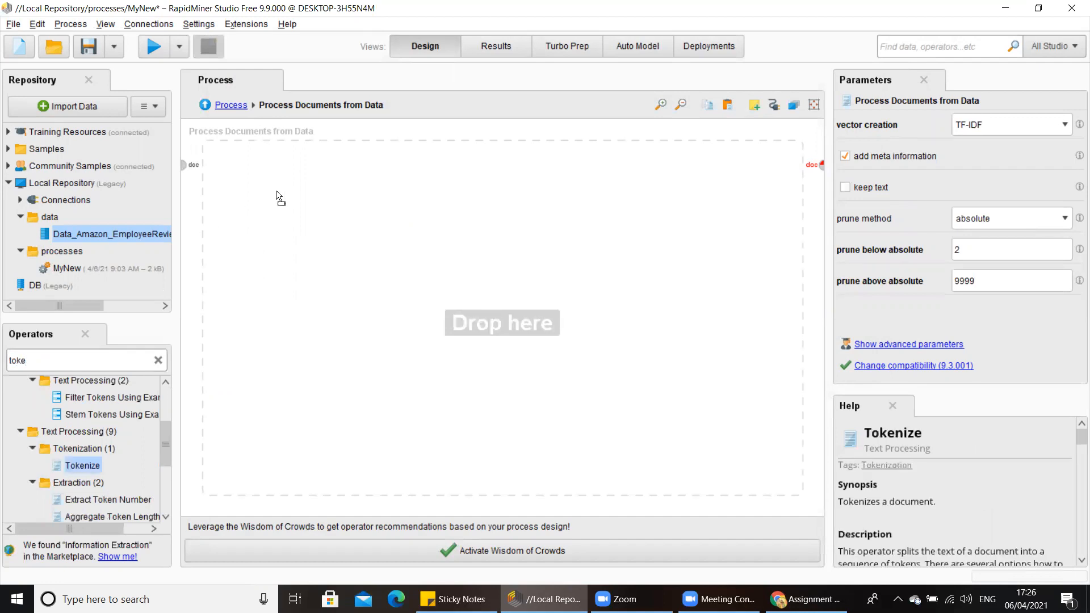
{"action": "left_click_drag", "start_coordinate": [276, 189], "coordinate": [277, 196]}
{"action": "left_click", "coordinate": [184, 165]}
{"action": "left_click", "coordinate": [257, 201]}
{"action": "left_click", "coordinate": [293, 211]}
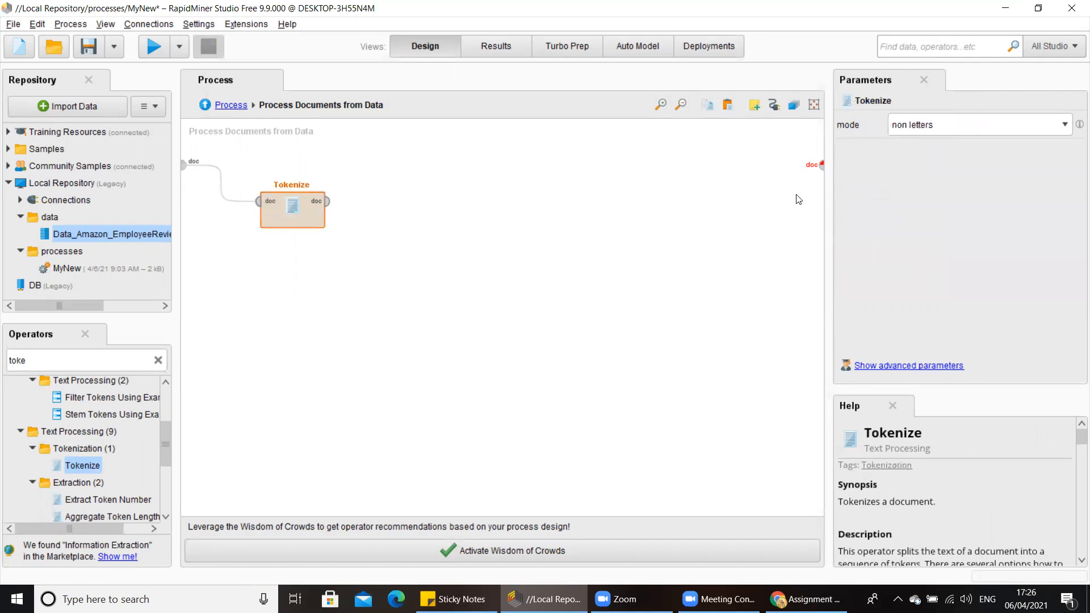
Switch to the Assignment 5 page in the browser and read the text processing operators listed under instruction 6
{"action": "left_click", "coordinate": [681, 235]}
{"action": "left_click", "coordinate": [312, 221]}
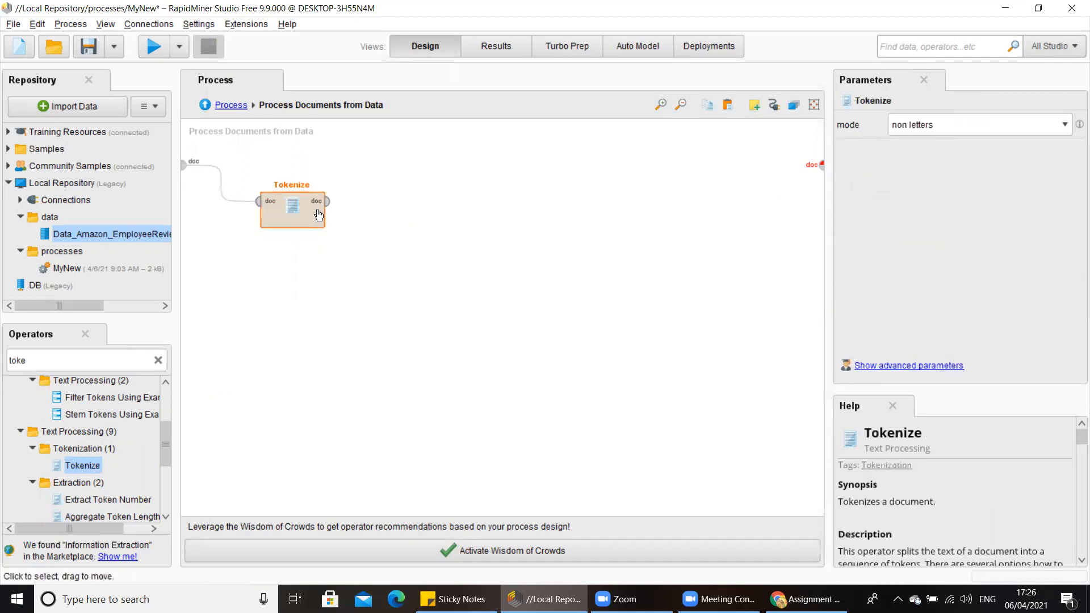
{"action": "key", "text": "alt+Tab"}
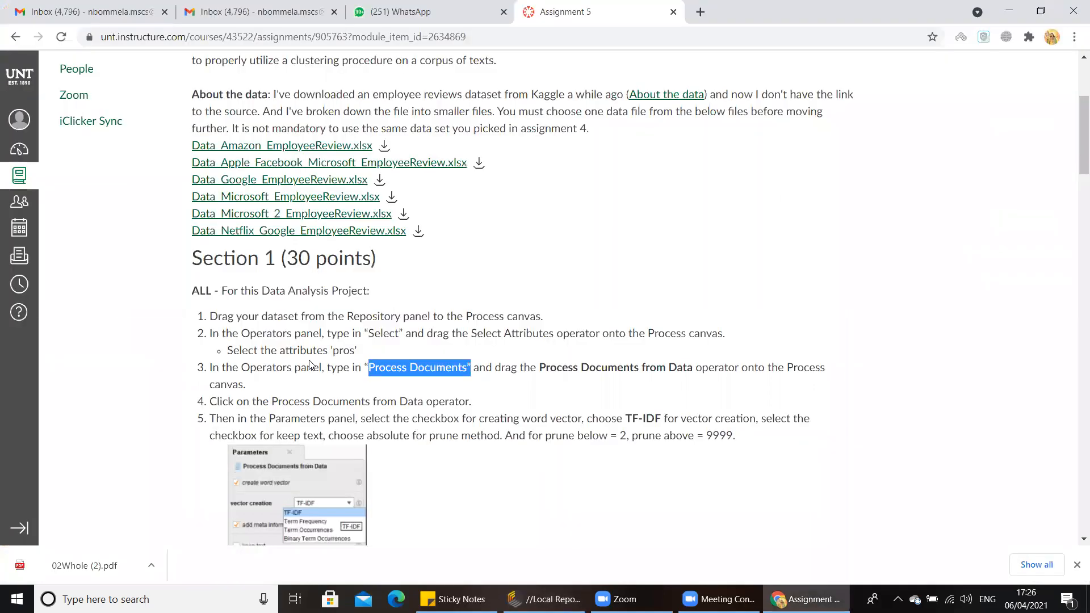
{"action": "scroll", "coordinate": [511, 295], "scroll_direction": "down", "scroll_amount": 3}
{"action": "scroll", "coordinate": [321, 333], "scroll_direction": "down", "scroll_amount": 1}
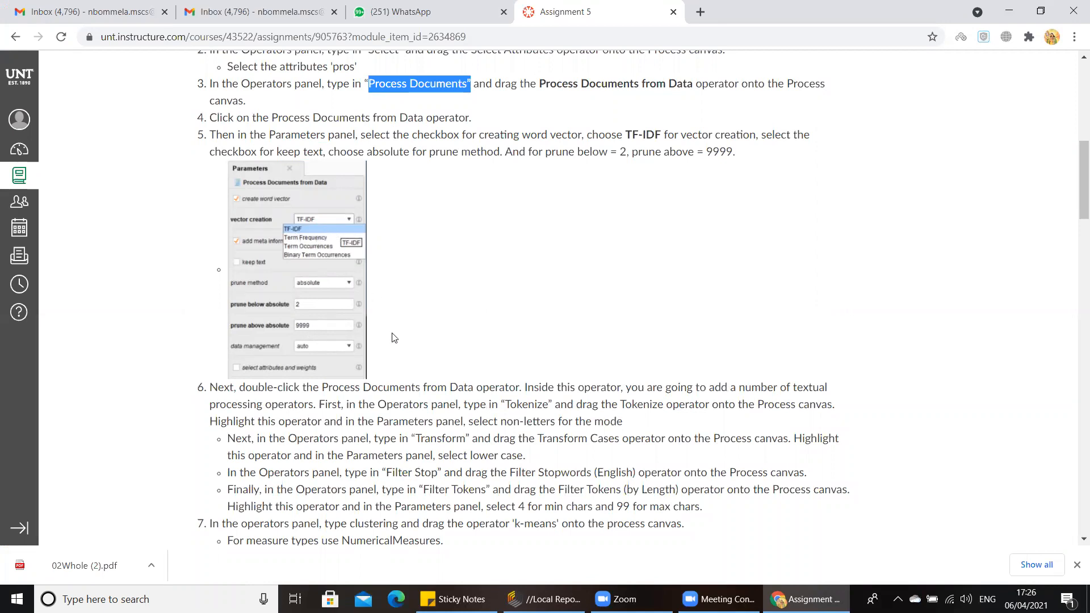
{"action": "scroll", "coordinate": [394, 338], "scroll_direction": "down", "scroll_amount": 2}
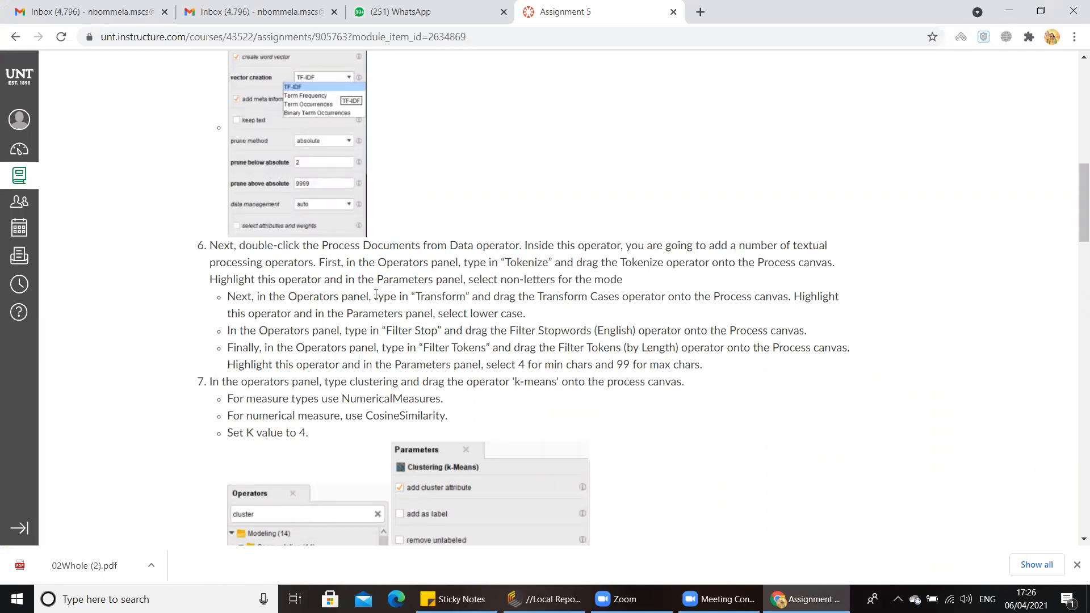
Return to RapidMiner and search the operators for "transform case", checking the operator name on the assignment page
{"action": "key", "text": "alt+Tab"}
{"action": "double_click", "coordinate": [87, 366]}
{"action": "type", "text": "trans"}
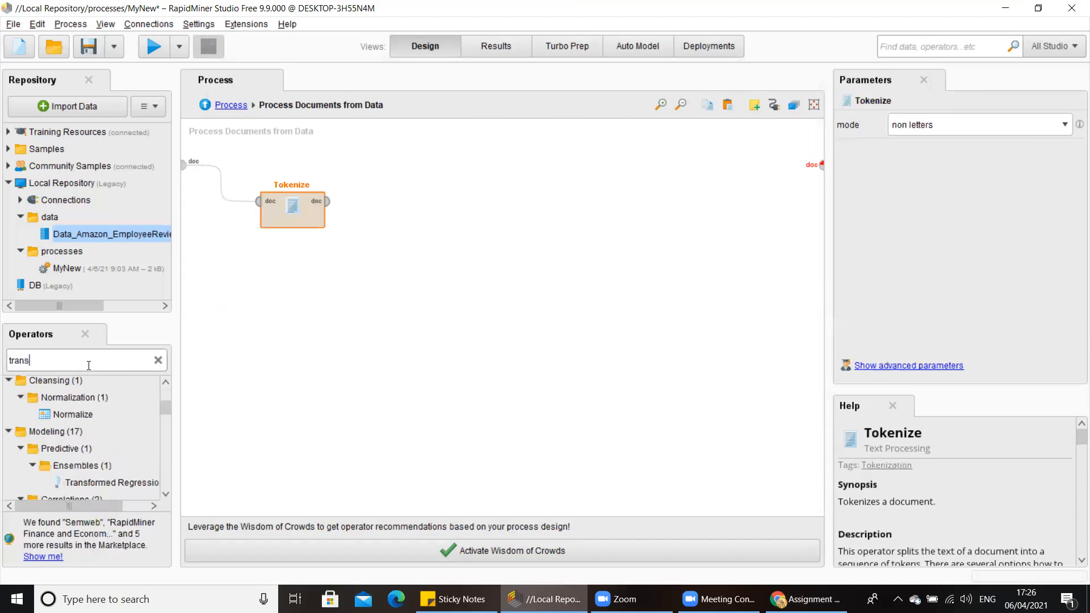
{"action": "type", "text": "form pa"}
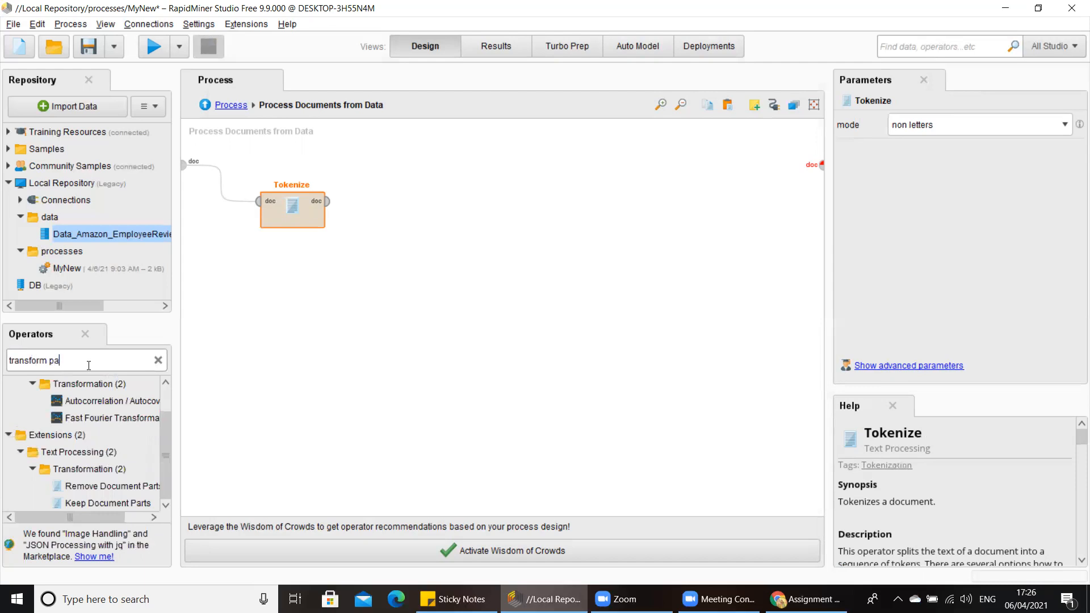
{"action": "key", "text": "alt+Tab"}
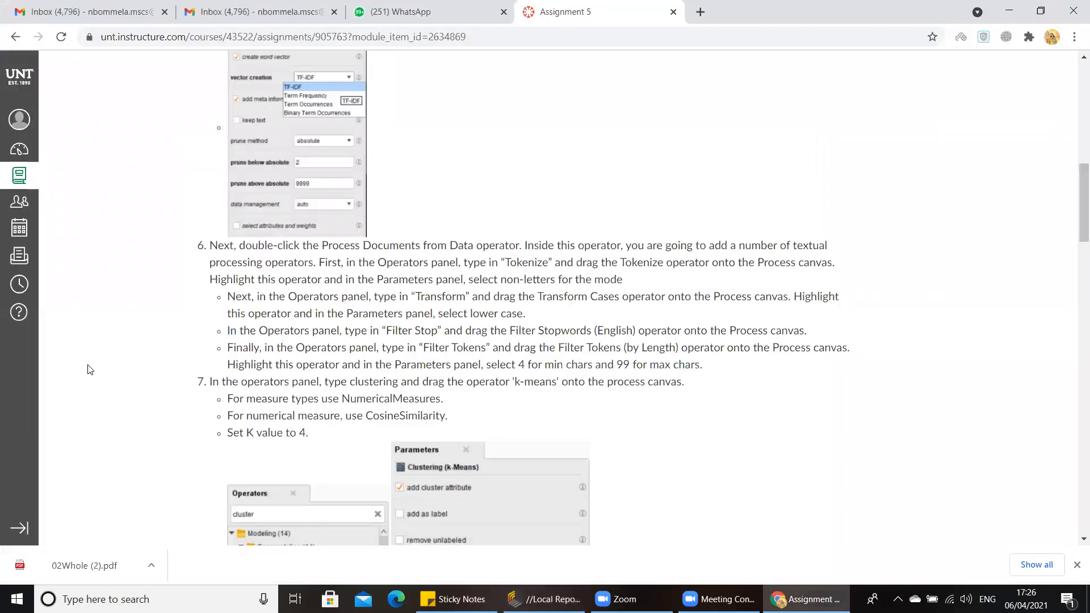
{"action": "key", "text": "alt+Tab"}
{"action": "left_click", "coordinate": [115, 360]}
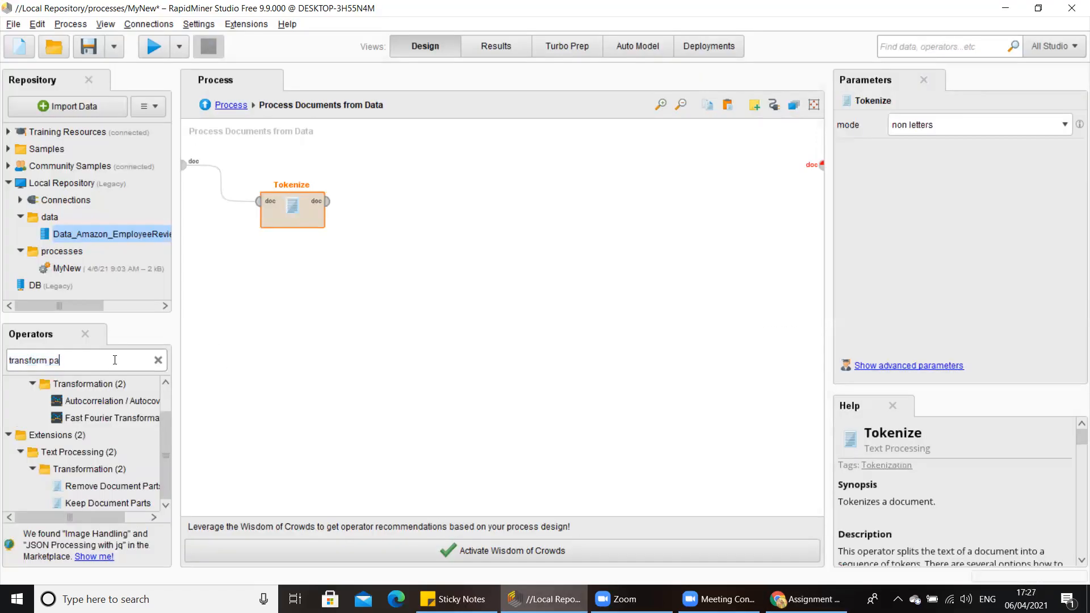
{"action": "key", "text": "BackSpace"}
{"action": "key", "text": "BackSpace"}
{"action": "type", "text": "case"}
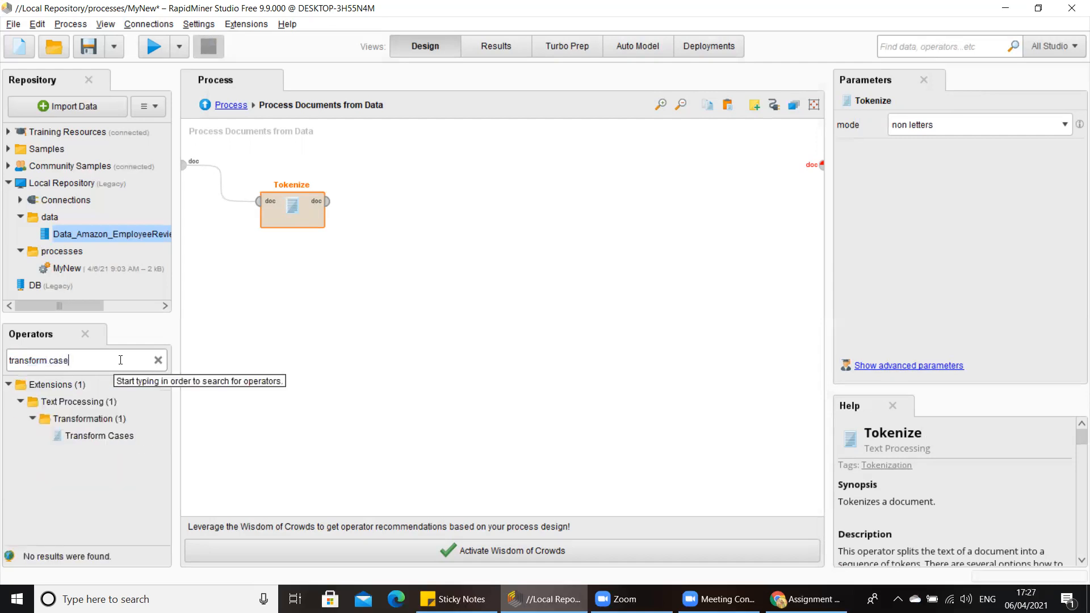
Add Transform Cases after Tokenize and connect the Tokenize document output to its document input
{"action": "left_click_drag", "start_coordinate": [83, 435], "coordinate": [317, 254]}
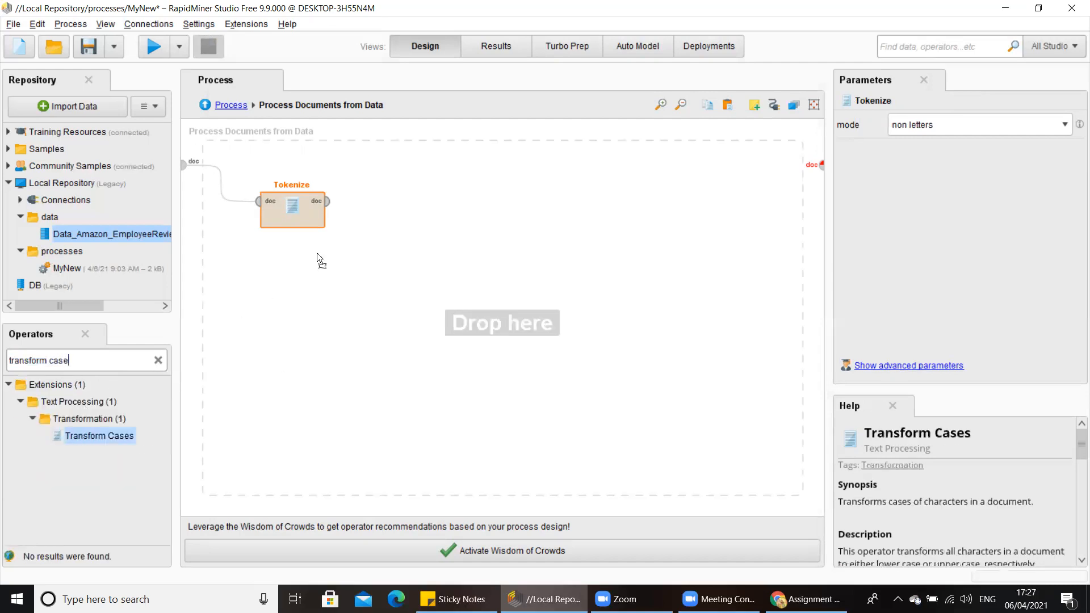
{"action": "left_click_drag", "start_coordinate": [386, 211], "coordinate": [386, 210]}
{"action": "left_click", "coordinate": [327, 201]}
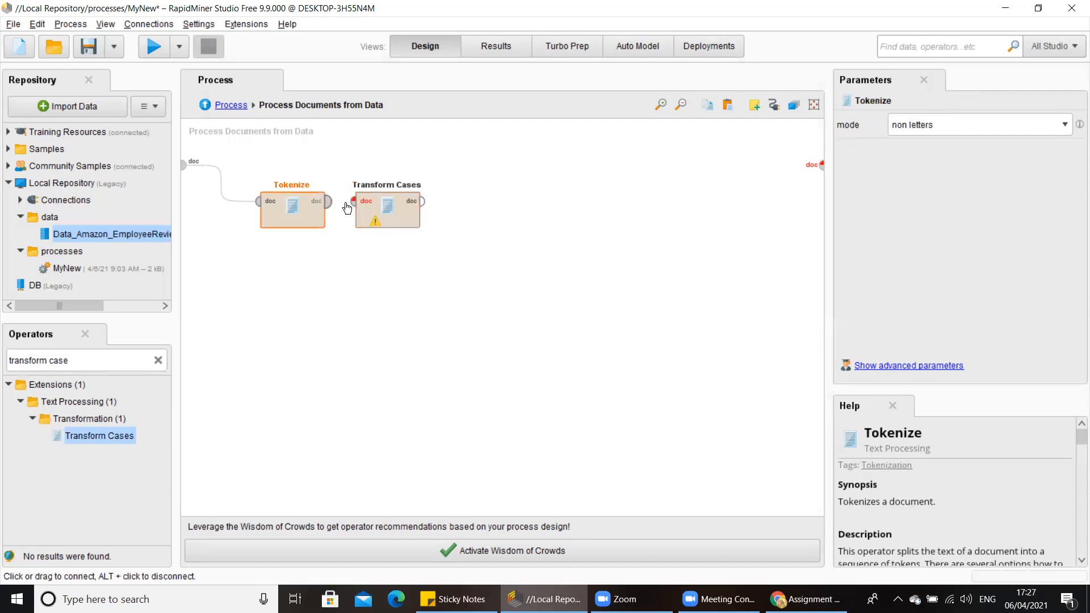
{"action": "left_click", "coordinate": [353, 202]}
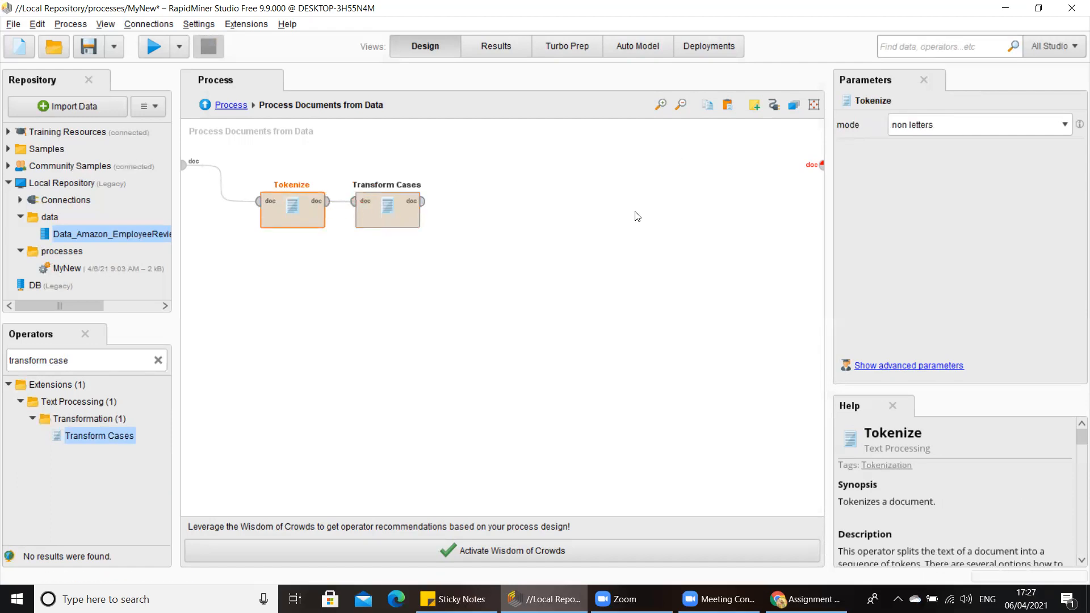
Inspect the case options of Transform Cases and compare them with the lower case instruction on the Assignment 5 page
{"action": "left_click", "coordinate": [968, 130]}
{"action": "left_click", "coordinate": [411, 226]}
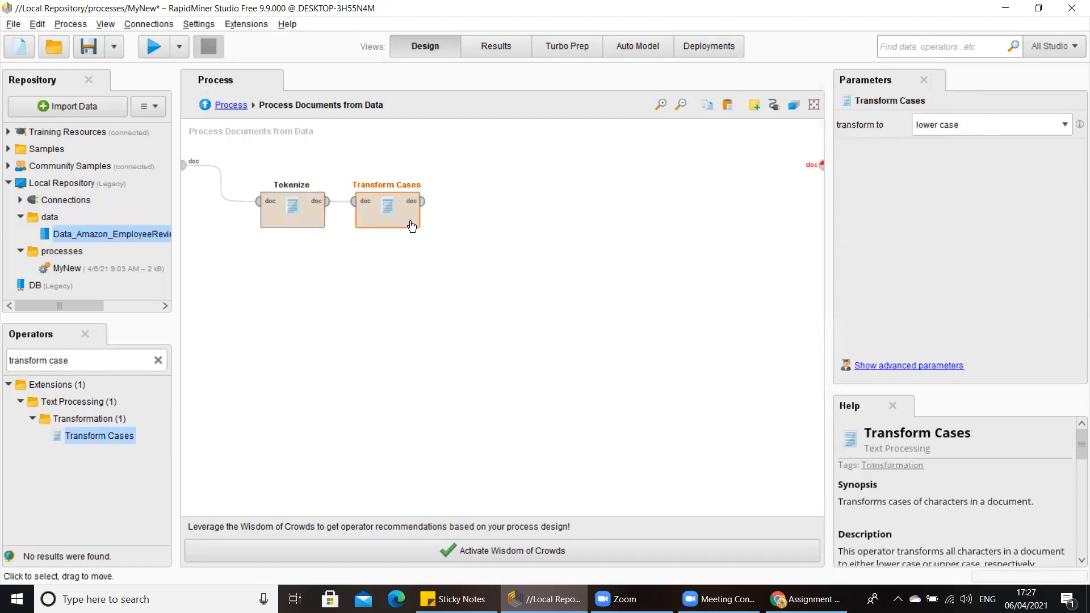
{"action": "left_click", "coordinate": [1066, 126]}
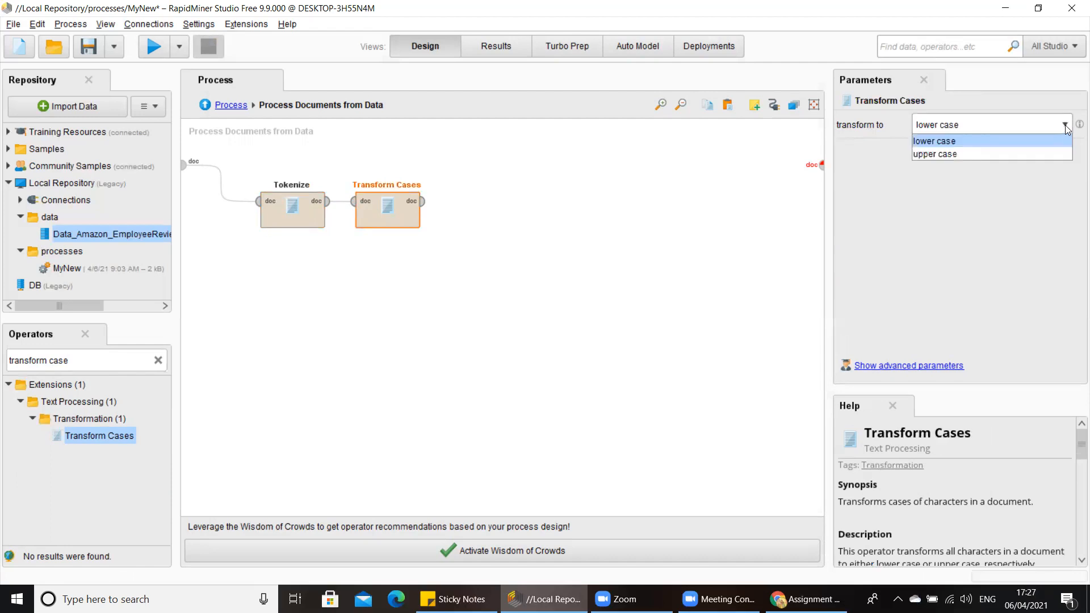
{"action": "left_click", "coordinate": [503, 227]}
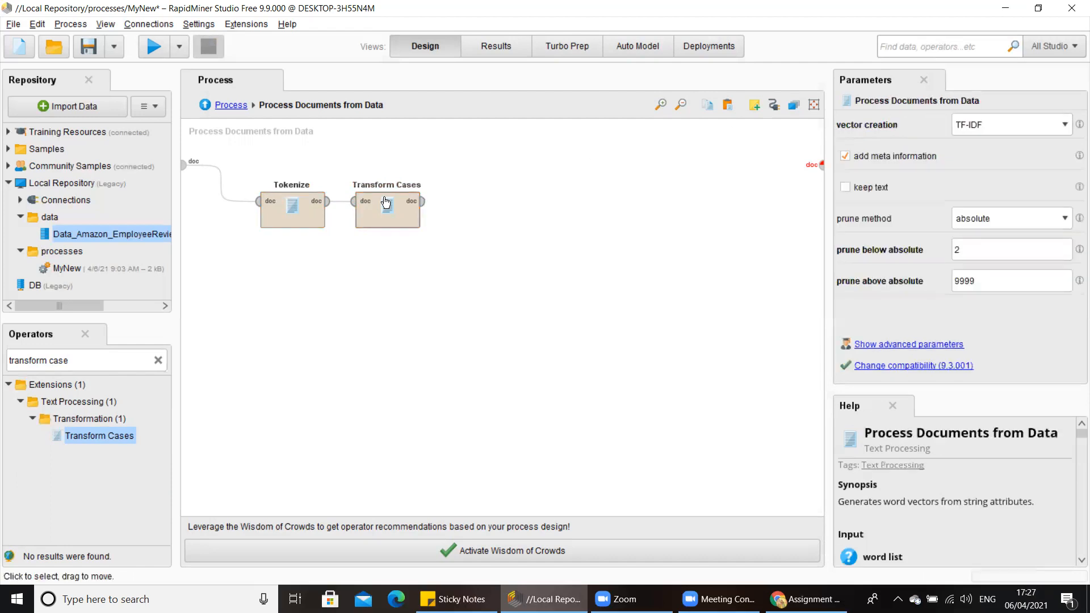
{"action": "left_click", "coordinate": [398, 223]}
{"action": "key", "text": "alt+Tab"}
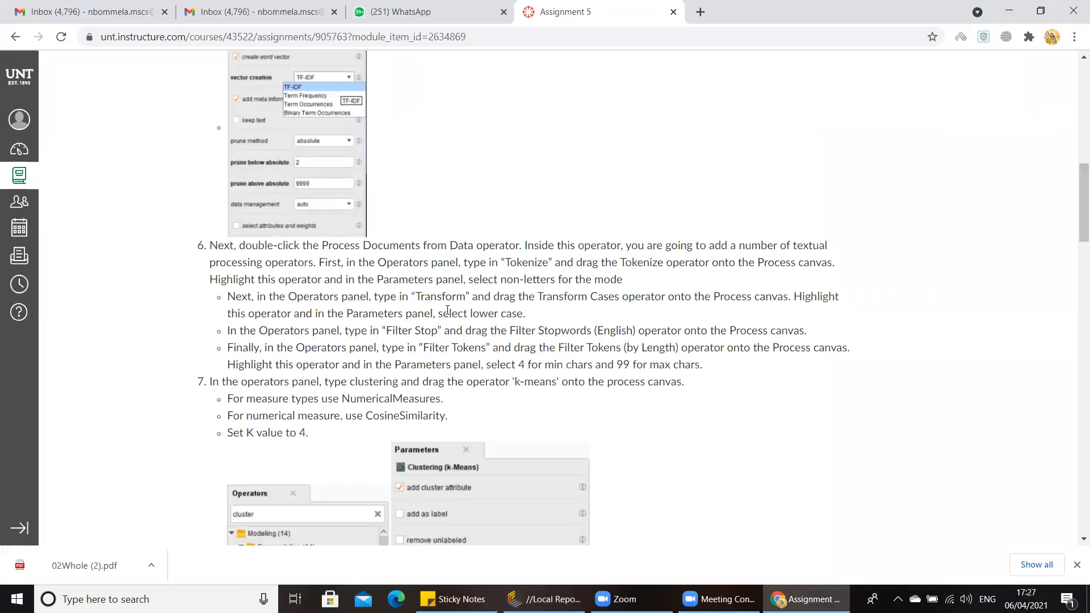
{"action": "left_click_drag", "start_coordinate": [442, 313], "coordinate": [521, 310]}
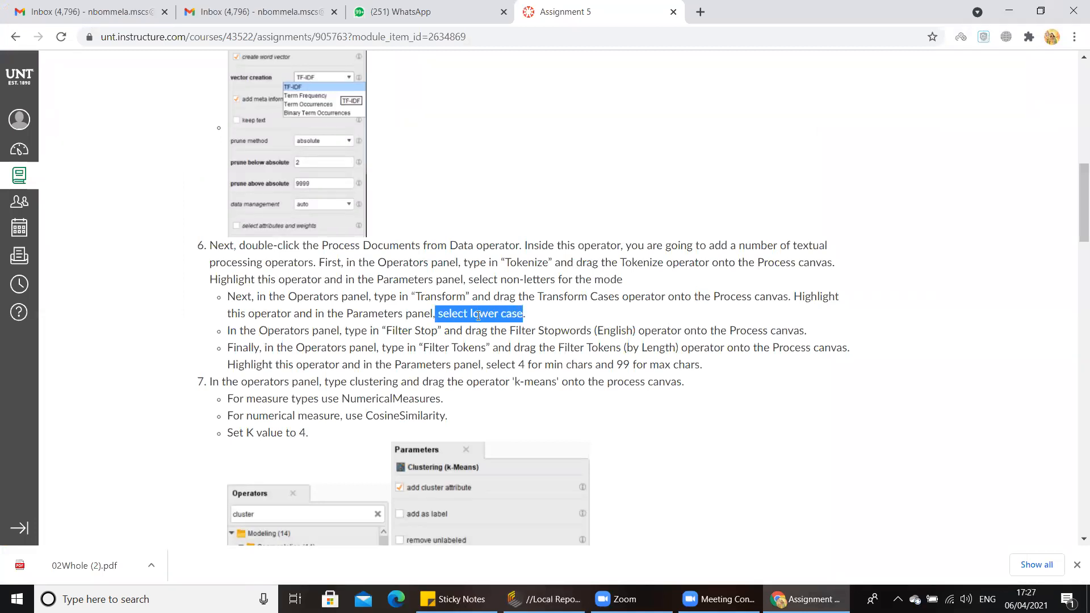
{"action": "left_click", "coordinate": [330, 334]}
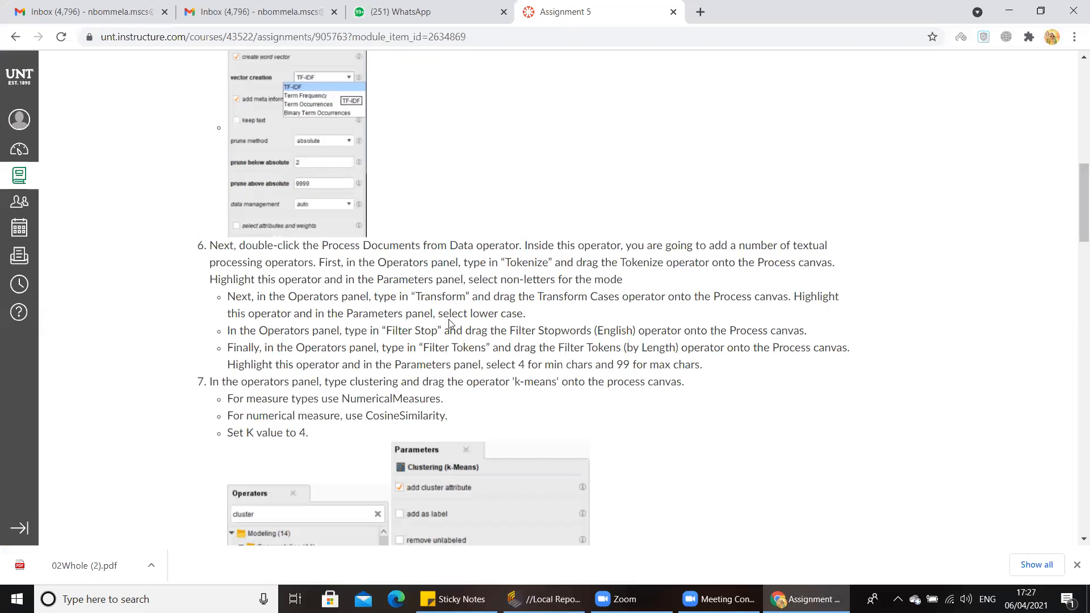
In RapidMiner, search the operators for "filter st", add Filter Stopwords (English) after Transform Cases, and connect the Transform Cases output to it
{"action": "key", "text": "alt+Tab"}
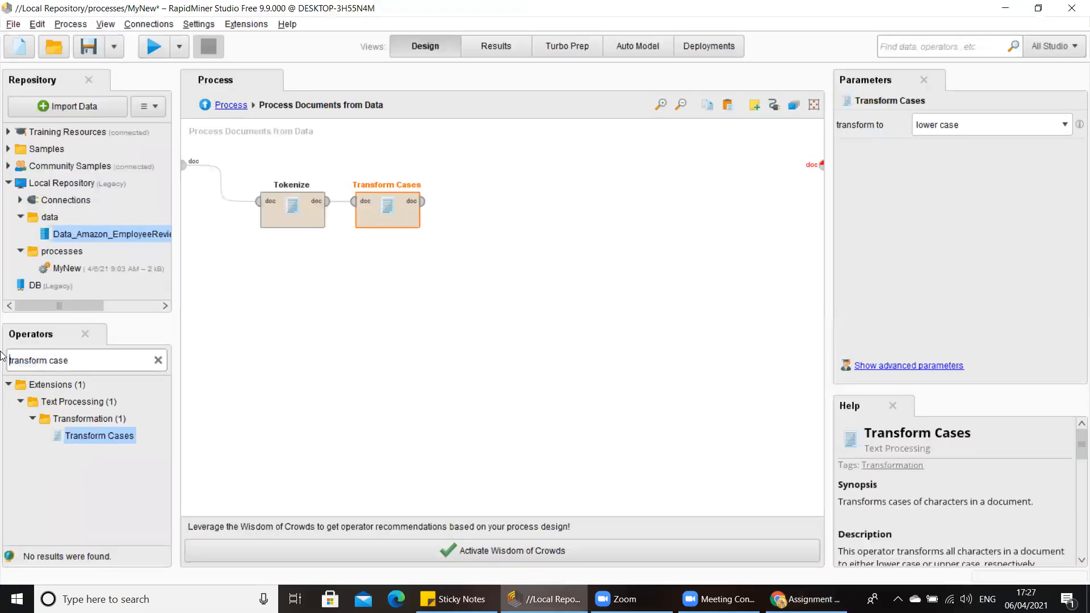
{"action": "key", "text": "ctrl+a"}
{"action": "type", "text": "filte"}
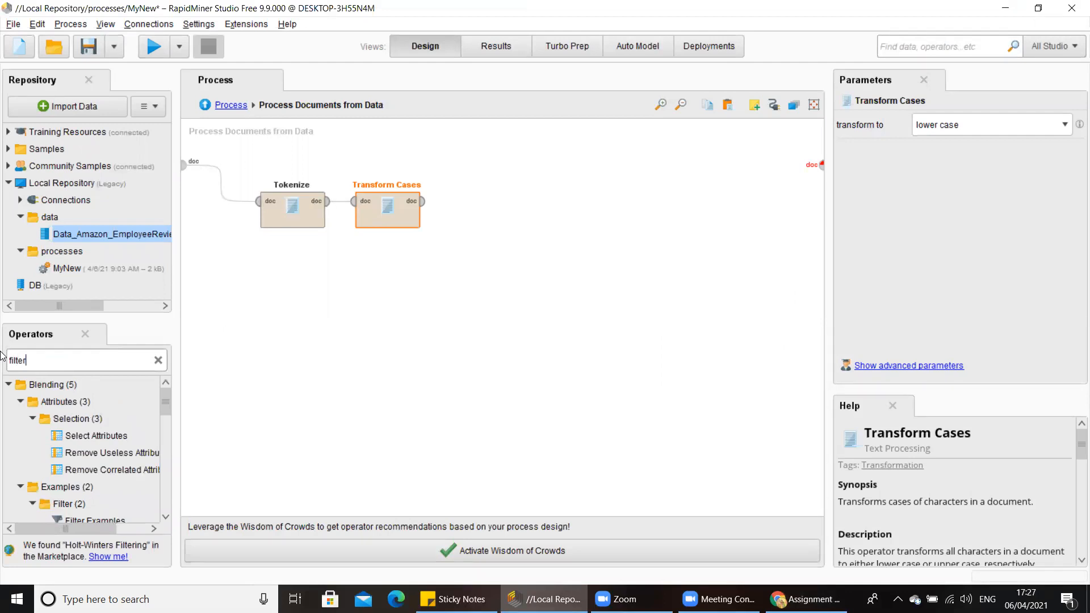
{"action": "type", "text": "r st"}
{"action": "scroll", "coordinate": [111, 481], "scroll_direction": "down", "scroll_amount": 2}
{"action": "scroll", "coordinate": [112, 475], "scroll_direction": "down", "scroll_amount": 5}
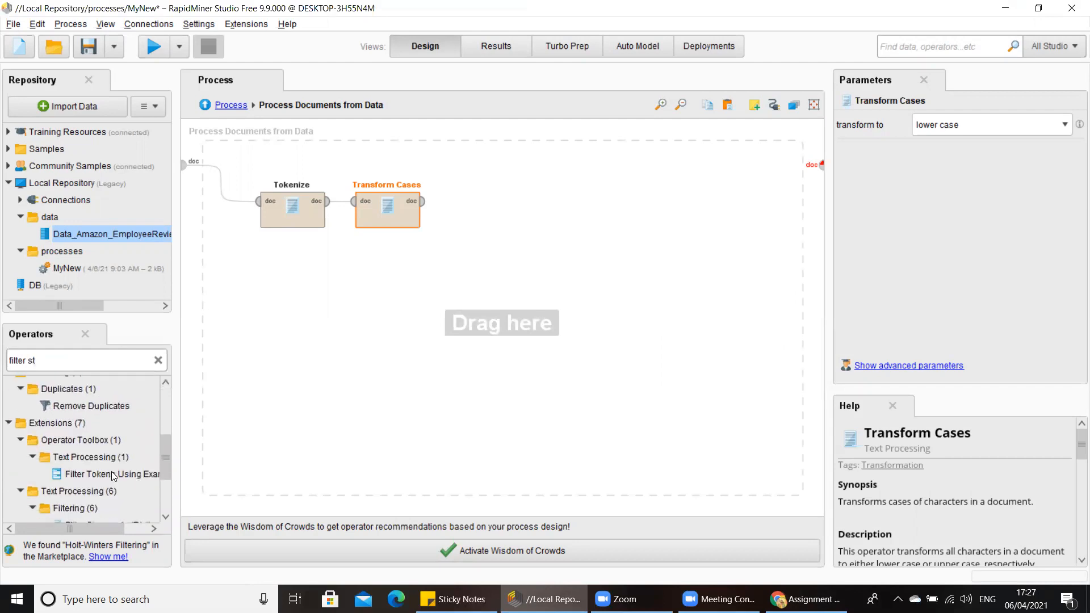
{"action": "left_click_drag", "start_coordinate": [113, 446], "coordinate": [237, 363]}
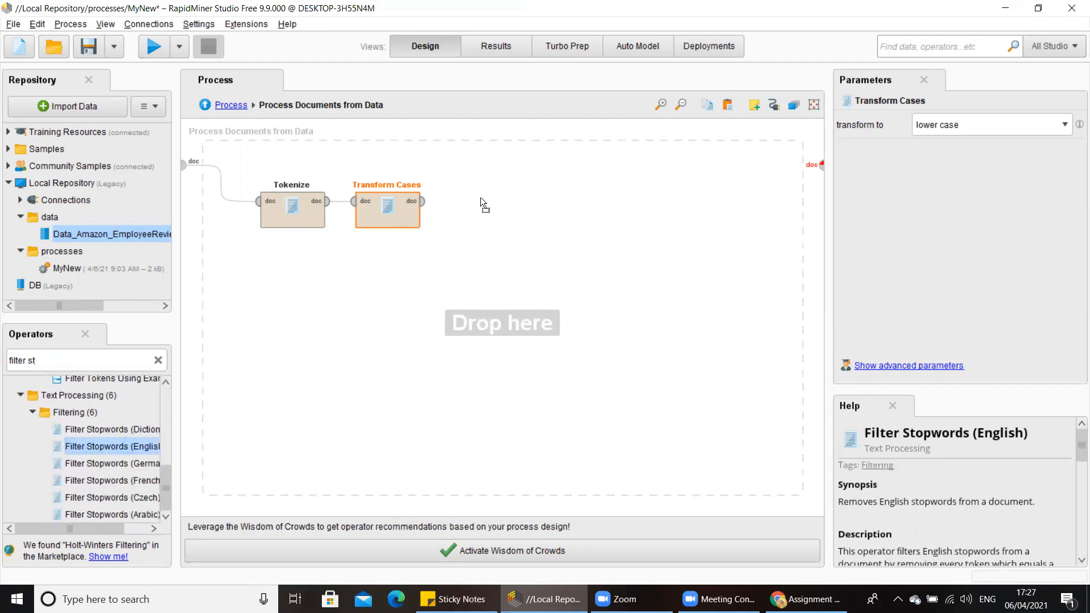
{"action": "left_click_drag", "start_coordinate": [480, 196], "coordinate": [480, 199]}
{"action": "left_click", "coordinate": [423, 202]}
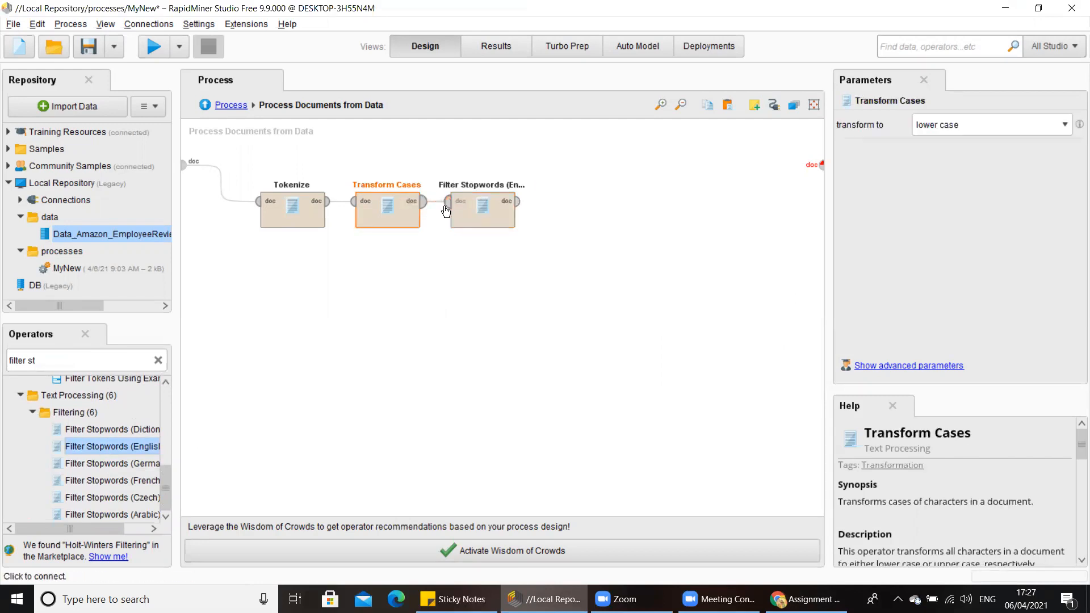
Compare the subprocess with the Assignment 5 page and read the instructions for Filter Tokens (by Length) and k-means clustering
{"action": "key", "text": "alt+Tab"}
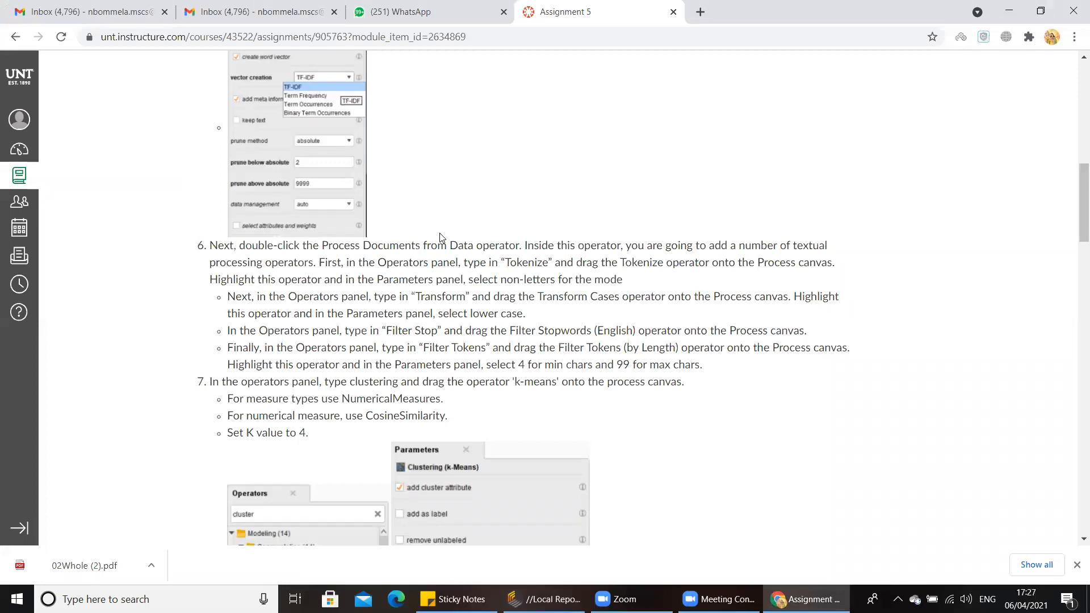
{"action": "key", "text": "alt+Tab"}
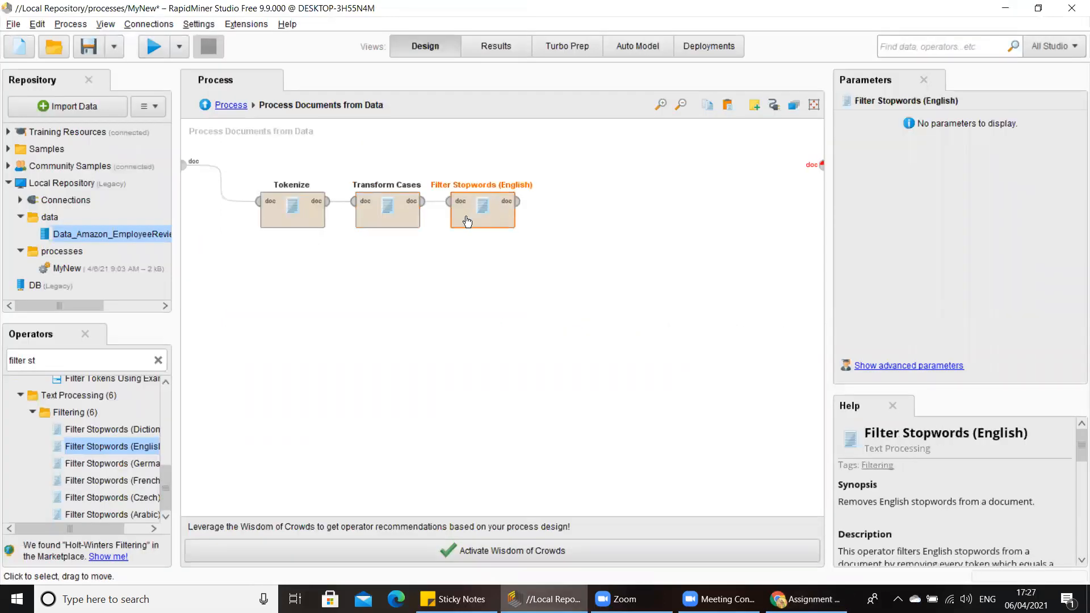
{"action": "key", "text": "alt+Tab"}
{"action": "scroll", "coordinate": [445, 319], "scroll_direction": "down", "scroll_amount": 3}
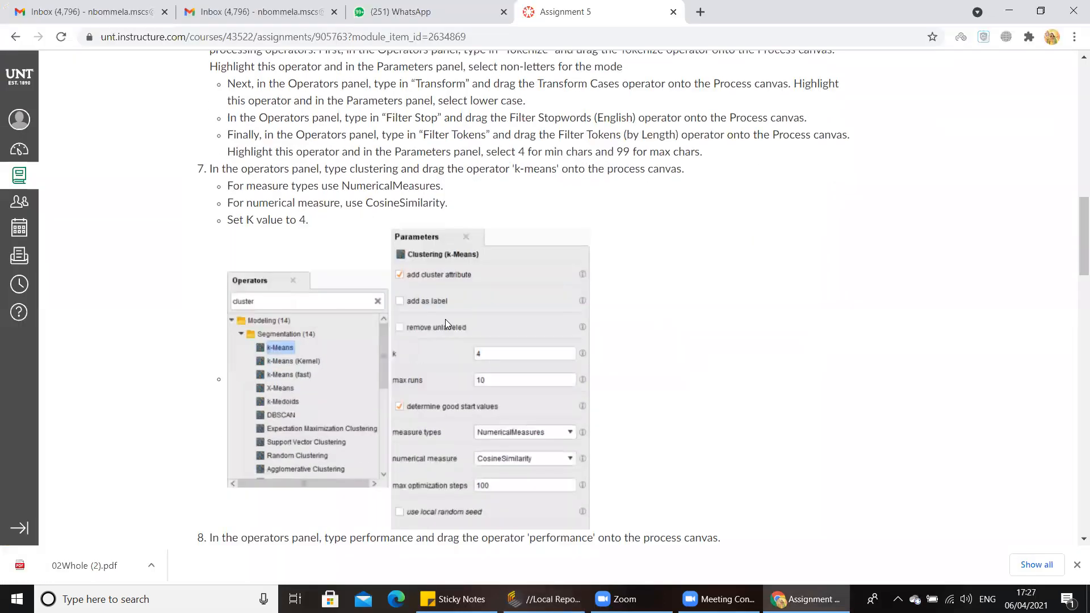
{"action": "key", "text": "alt+Tab"}
{"action": "key", "text": "alt+Tab"}
{"action": "scroll", "coordinate": [450, 298], "scroll_direction": "up", "scroll_amount": 1}
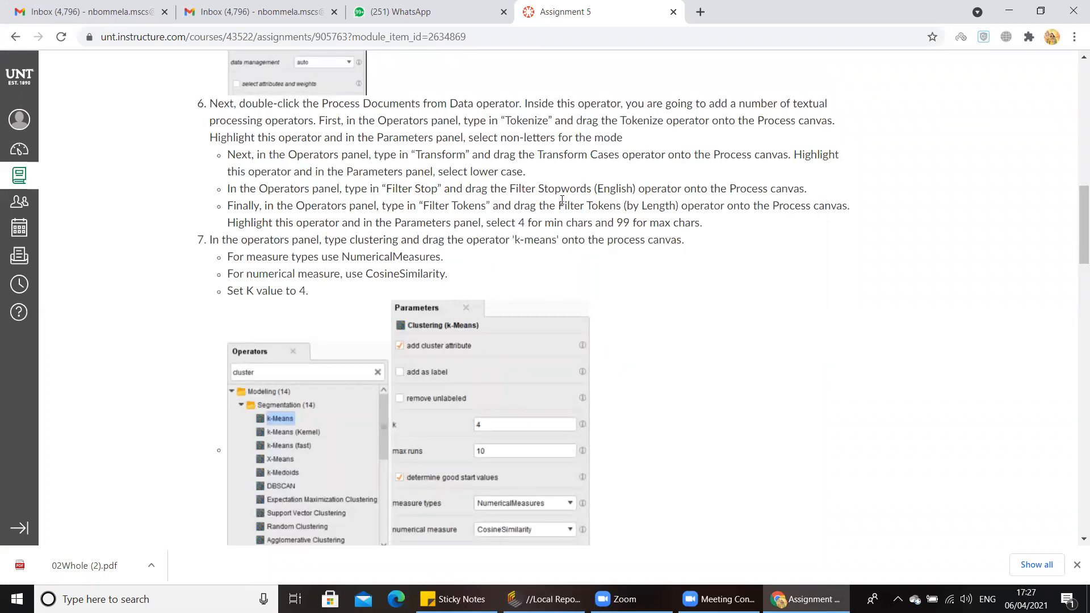
In RapidMiner, search the operators for "filter token", add Filter Tokens (by Length), and connect the Filter Stopwords (English) output to it
{"action": "key", "text": "alt+Tab"}
{"action": "left_click", "coordinate": [93, 361]}
{"action": "left_click", "coordinate": [93, 361]}
{"action": "key", "text": "BackSpace"}
{"action": "key", "text": "BackSpace"}
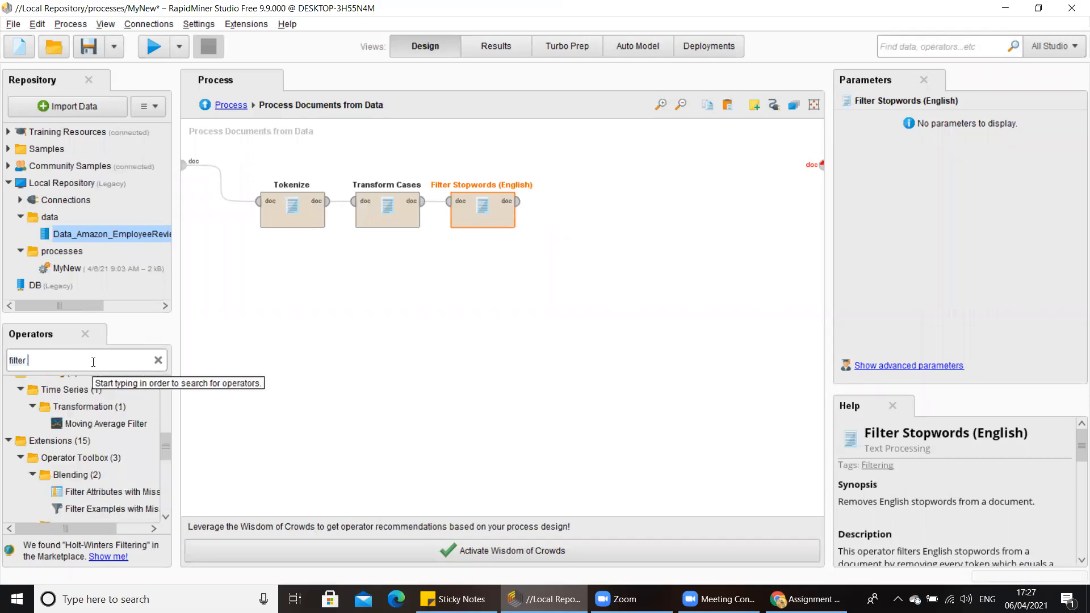
{"action": "type", "text": "token"}
{"action": "left_click_drag", "start_coordinate": [112, 458], "coordinate": [574, 242]}
{"action": "left_click_drag", "start_coordinate": [552, 206], "coordinate": [598, 218]}
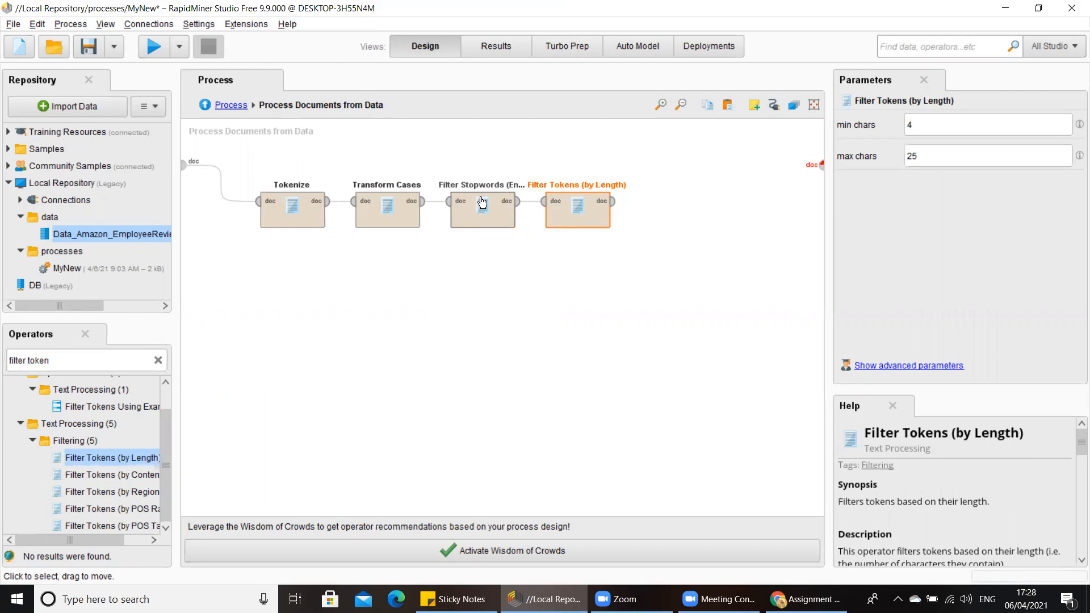
Set max chars of Filter Tokens (by Length) to 99 and check the length limits against the Assignment 5 page
{"action": "left_click", "coordinate": [919, 157]}
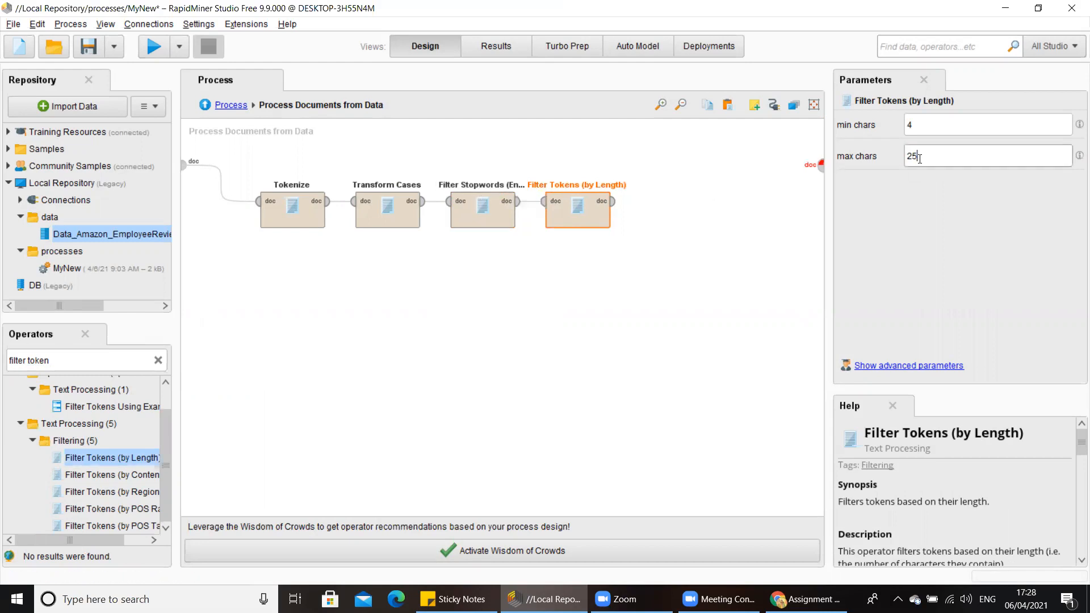
{"action": "key", "text": "ctrl+a"}
{"action": "left_click_drag", "start_coordinate": [926, 130], "coordinate": [807, 121]}
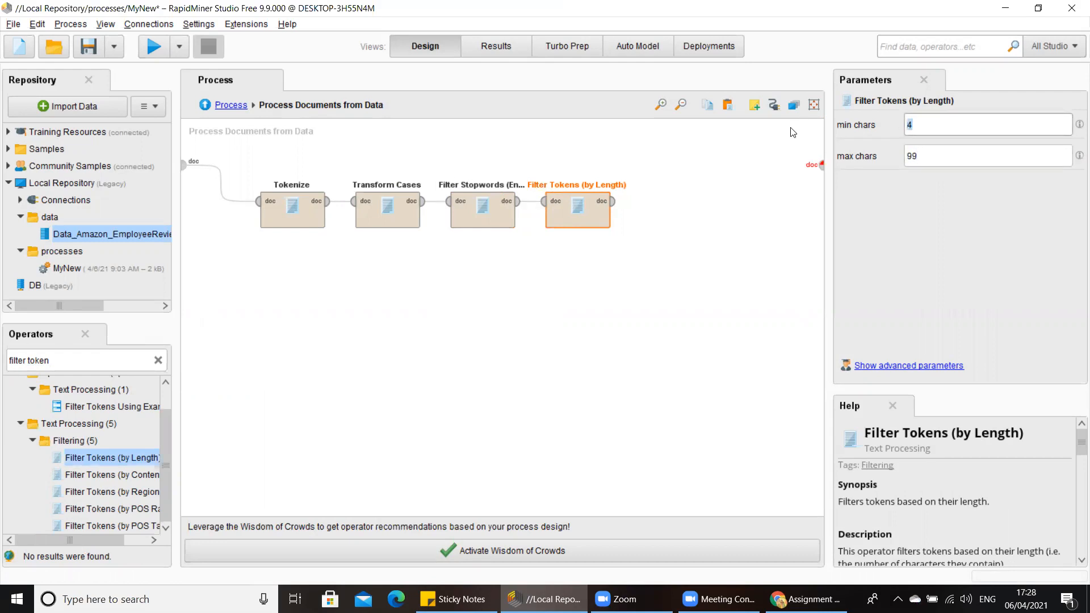
{"action": "key", "text": "alt+Tab"}
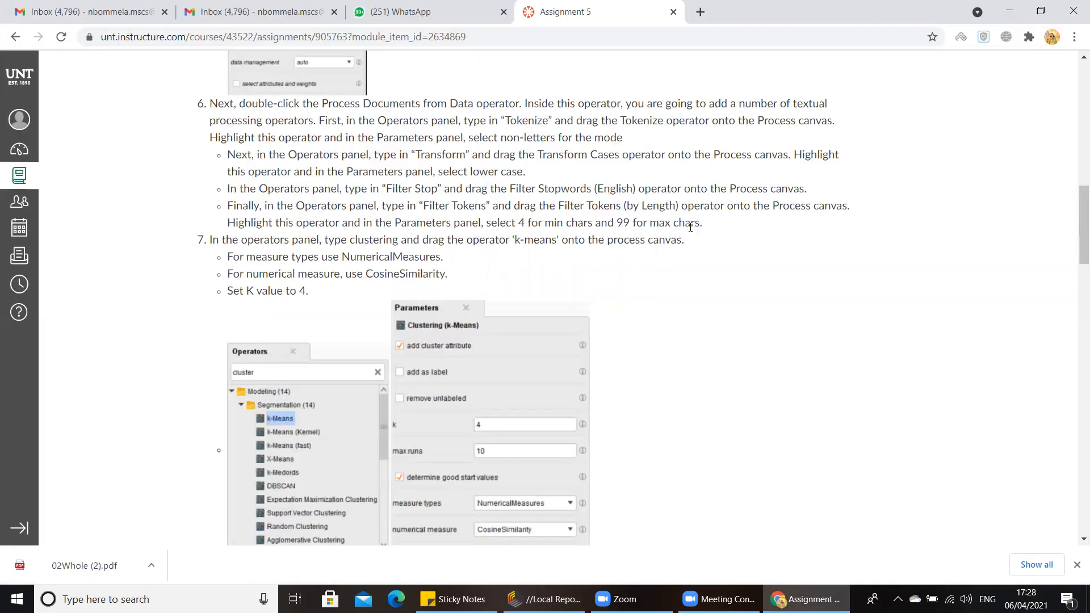
Back in RapidMiner, connect the Filter Tokens (by Length) document output to the subprocess's document output
{"action": "key", "text": "alt+Tab"}
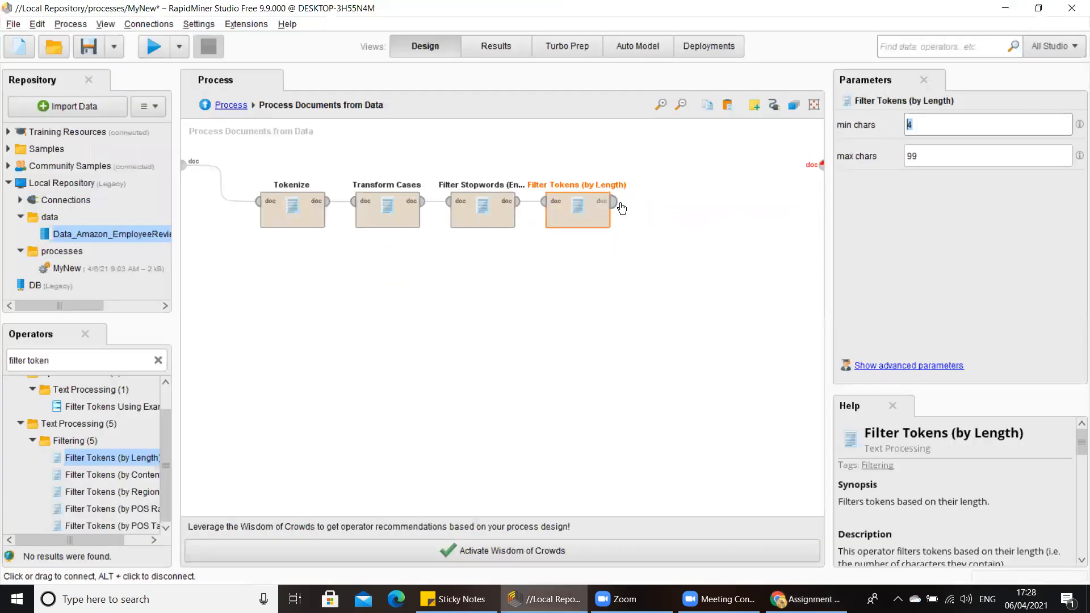
{"action": "left_click", "coordinate": [820, 165]}
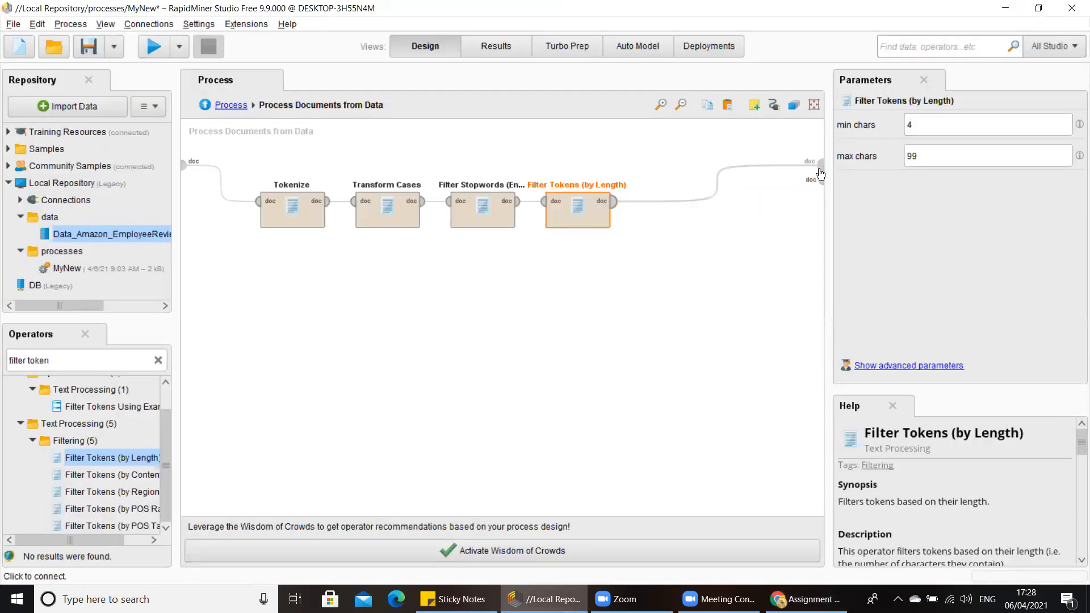
{"action": "left_click", "coordinate": [501, 134]}
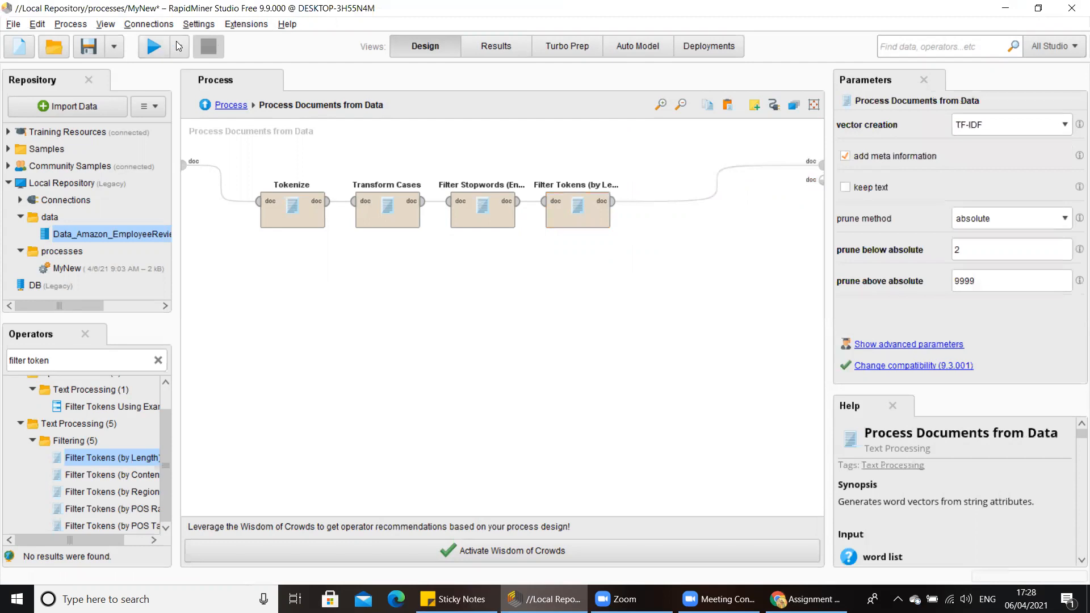
Return to the main process and connect the example set and word list outputs of Process Documents from Data to the results ports
{"action": "left_click", "coordinate": [206, 105]}
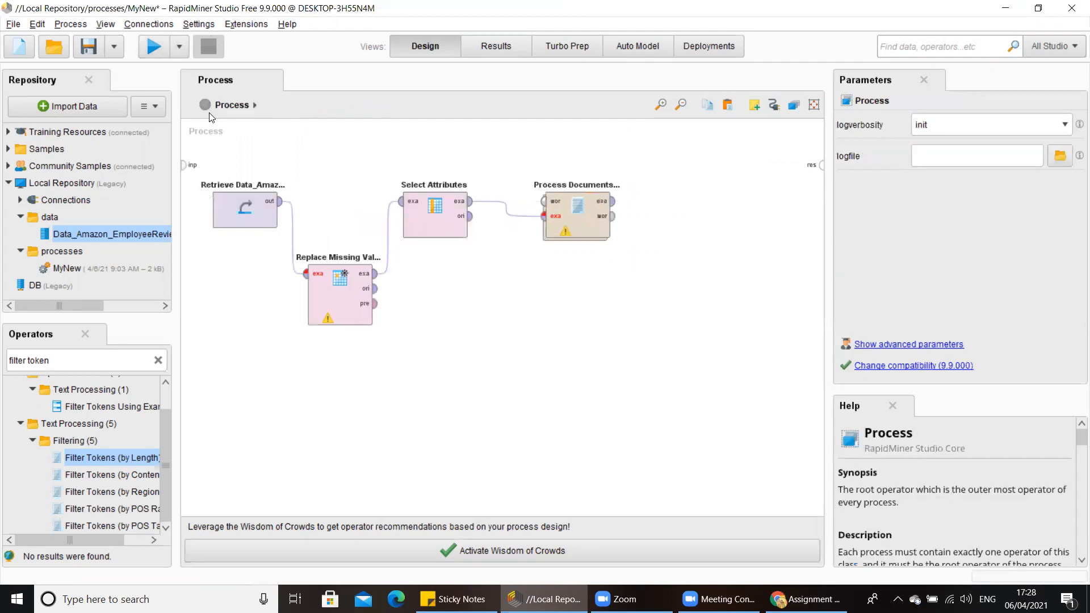
{"action": "left_click", "coordinate": [613, 201]}
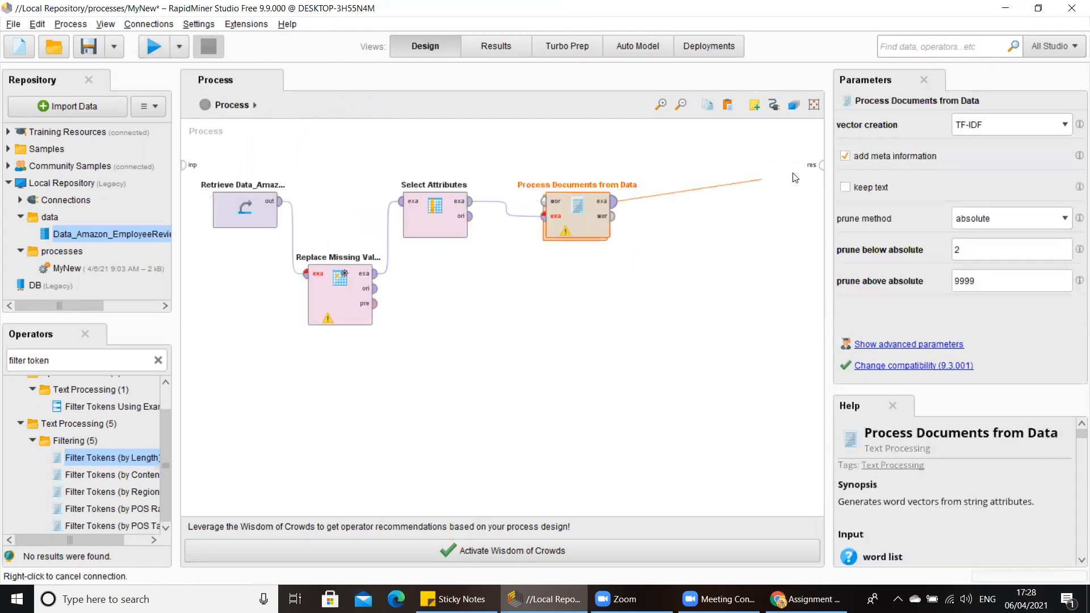
{"action": "left_click", "coordinate": [822, 164]}
{"action": "left_click", "coordinate": [613, 216]}
{"action": "left_click", "coordinate": [821, 179]}
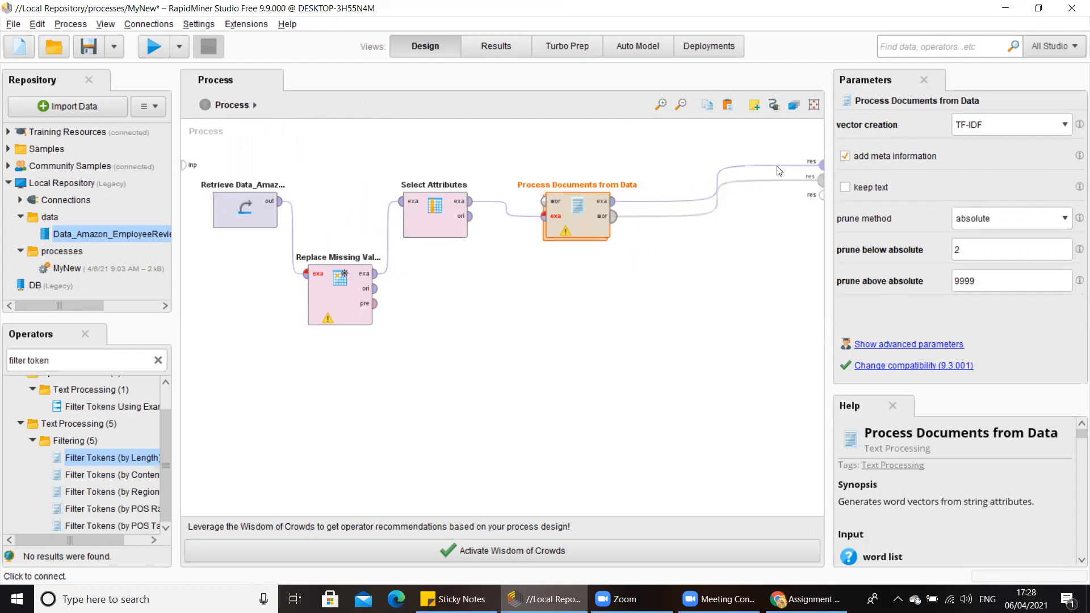
Run the process and inspect the WordList and ExampleSet results of Process Documents from Data
{"action": "left_click", "coordinate": [148, 46]}
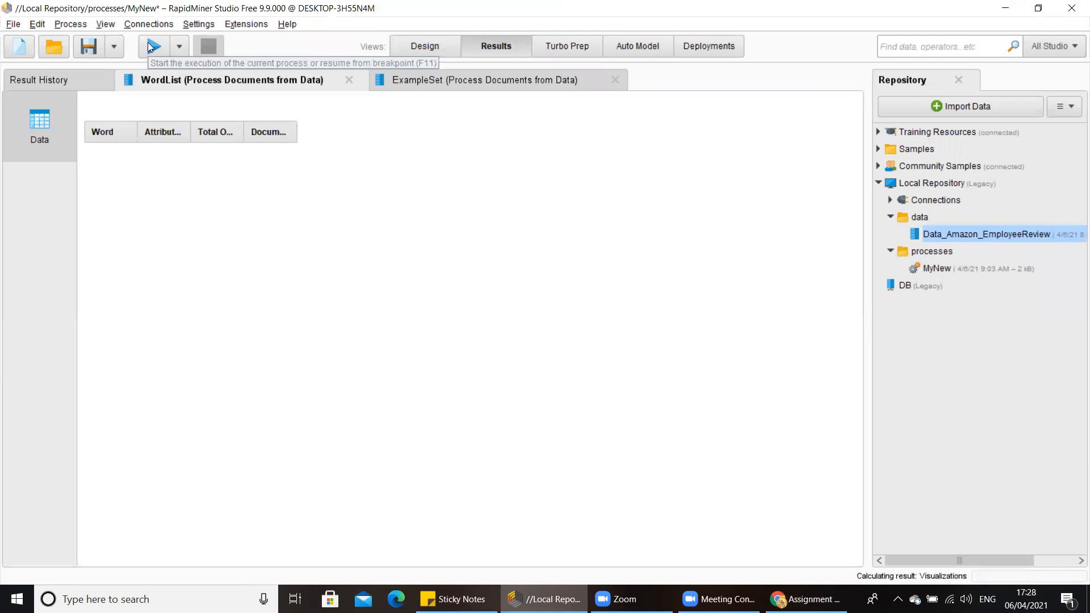
{"action": "left_click", "coordinate": [454, 90]}
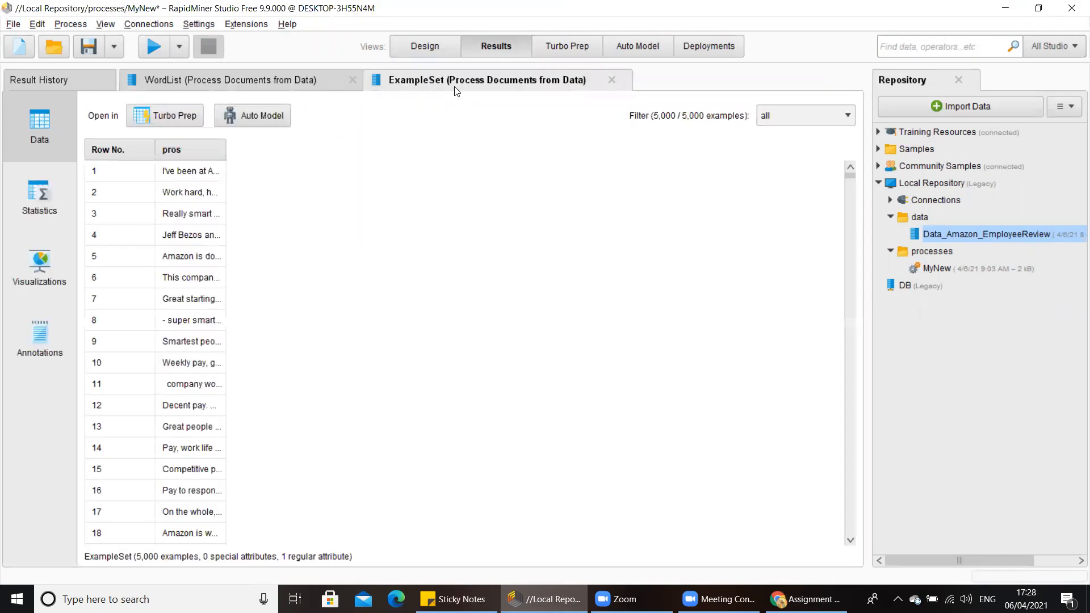
{"action": "left_click", "coordinate": [250, 87]}
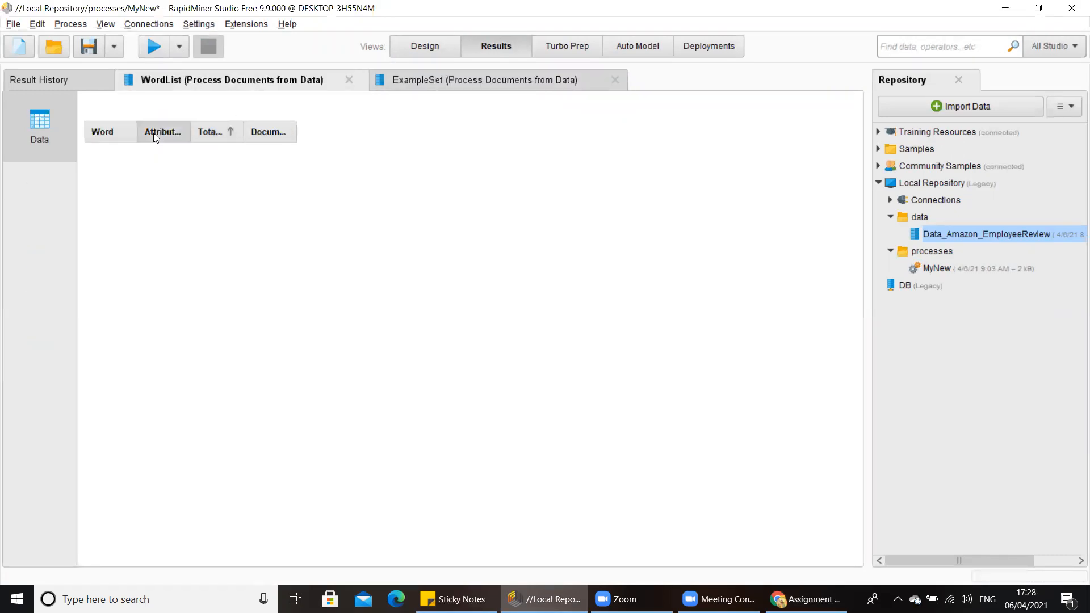
Return to the process design, move Process Documents from Data farther right, and align Select Attributes beside Replace Missing Values
{"action": "key", "text": "F8"}
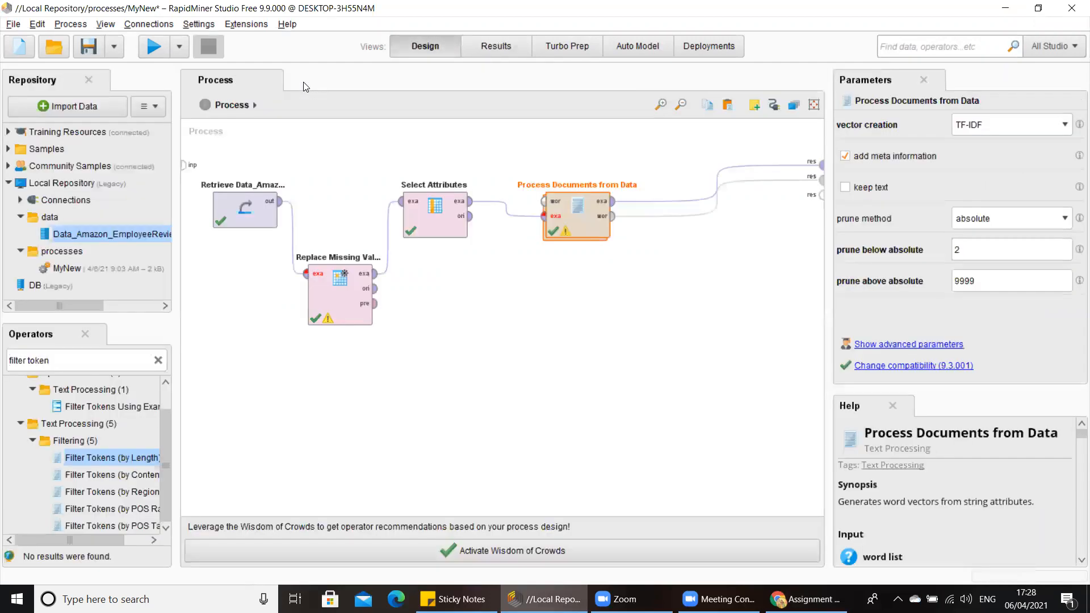
{"action": "left_click", "coordinate": [422, 211]}
{"action": "left_click", "coordinate": [596, 203]}
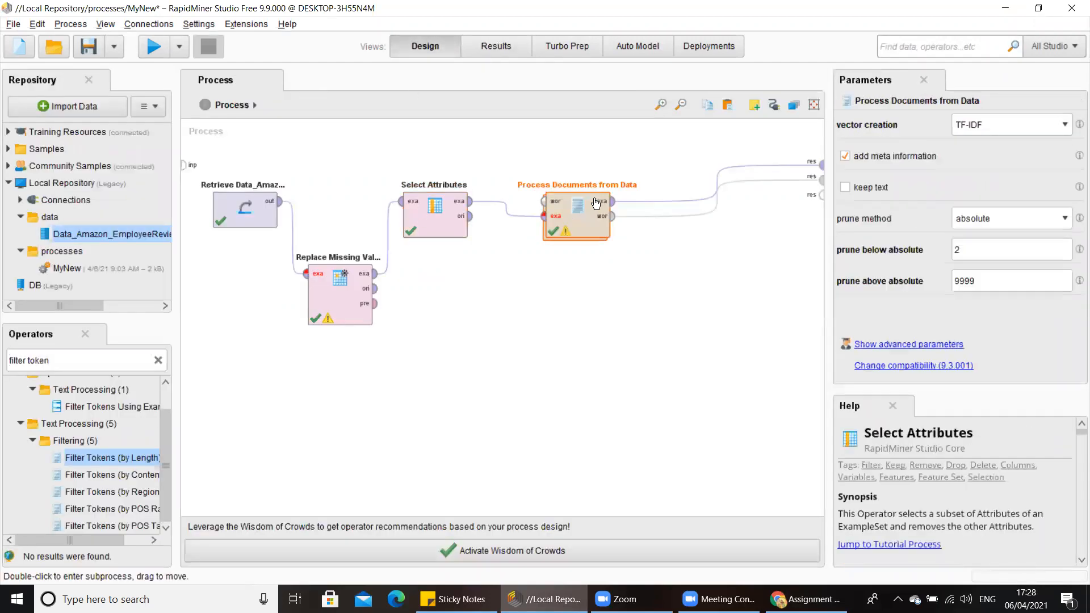
{"action": "left_click_drag", "start_coordinate": [596, 203], "coordinate": [643, 204]}
{"action": "left_click_drag", "start_coordinate": [440, 226], "coordinate": [440, 299]}
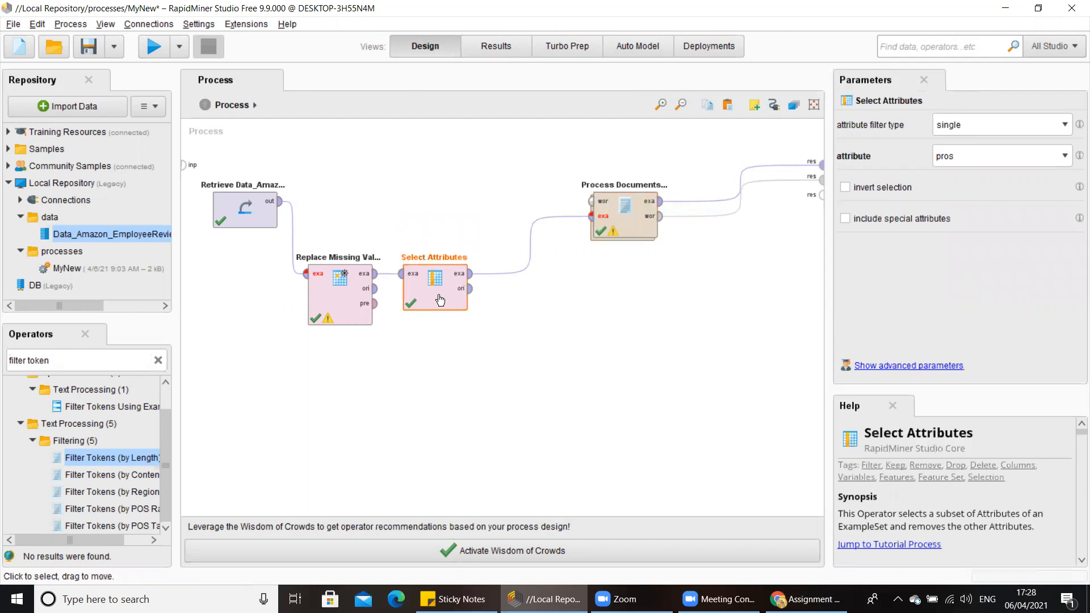
Search the operators for "nomina" and insert Nominal to Text into the connection between Select Attributes and Process Documents from Data
{"action": "left_click", "coordinate": [80, 362]}
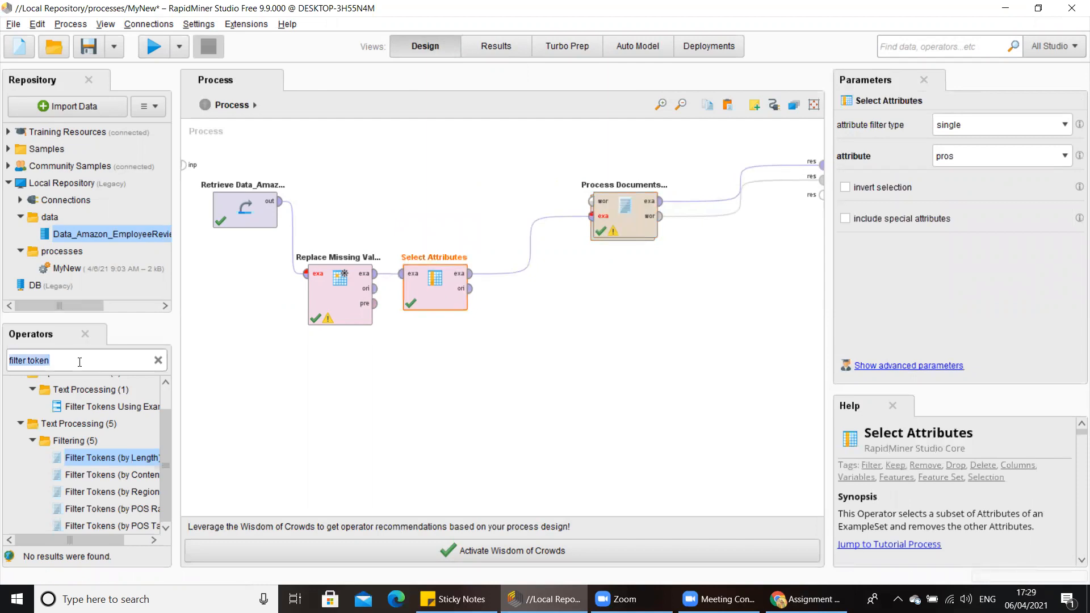
{"action": "type", "text": "nomina"}
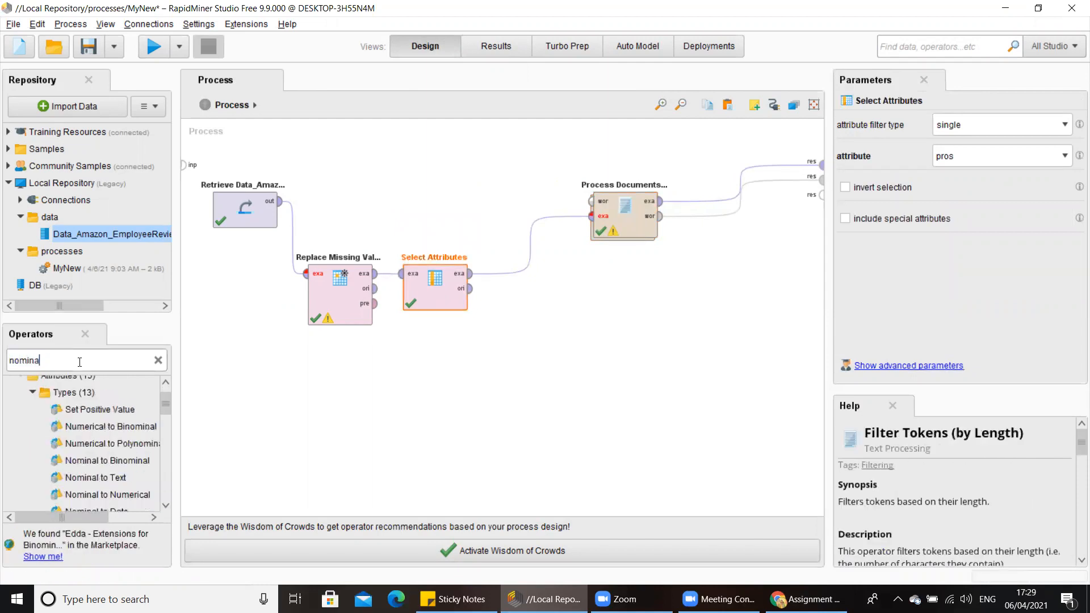
{"action": "left_click_drag", "start_coordinate": [93, 477], "coordinate": [526, 265]}
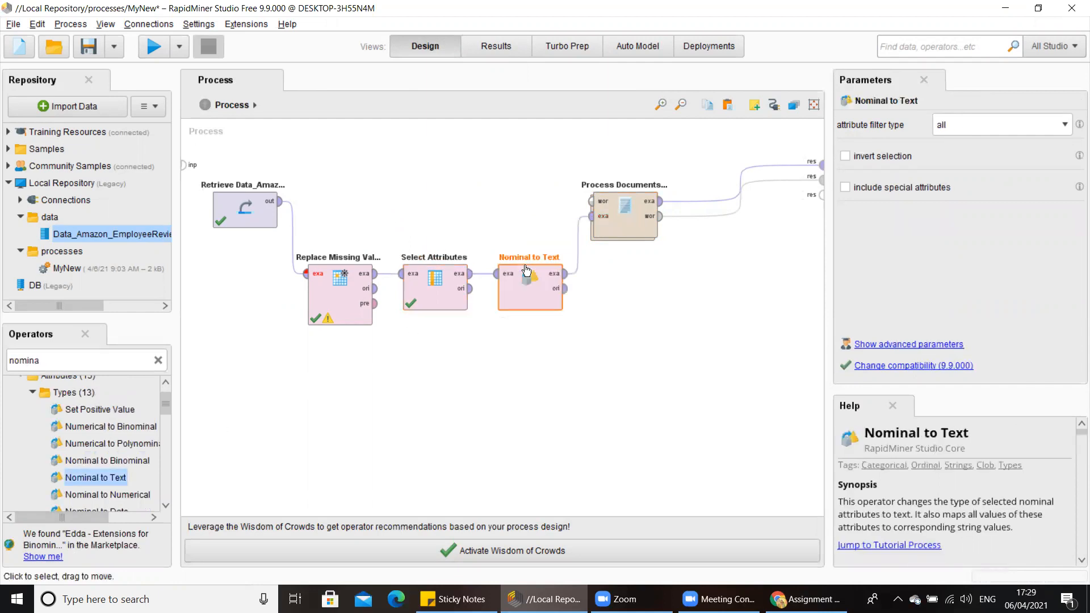
Rerun the process, look through the WordList result, and widen its columns so words and headings are fully readable
{"action": "left_click", "coordinate": [145, 52]}
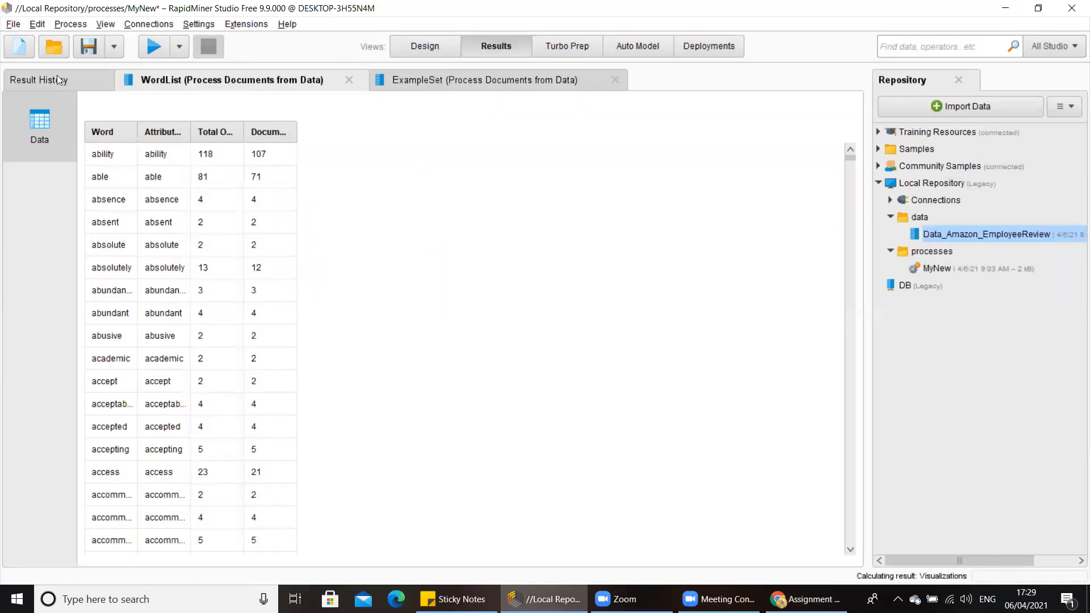
{"action": "scroll", "coordinate": [99, 398], "scroll_direction": "down", "scroll_amount": 3}
{"action": "scroll", "coordinate": [99, 398], "scroll_direction": "down", "scroll_amount": 10}
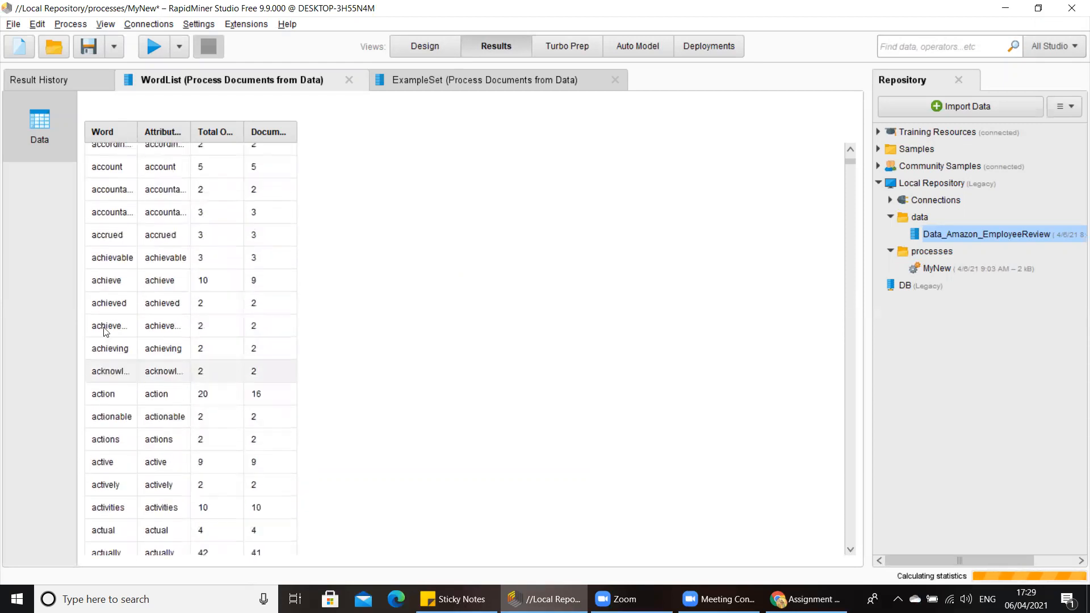
{"action": "scroll", "coordinate": [117, 323], "scroll_direction": "down", "scroll_amount": 2}
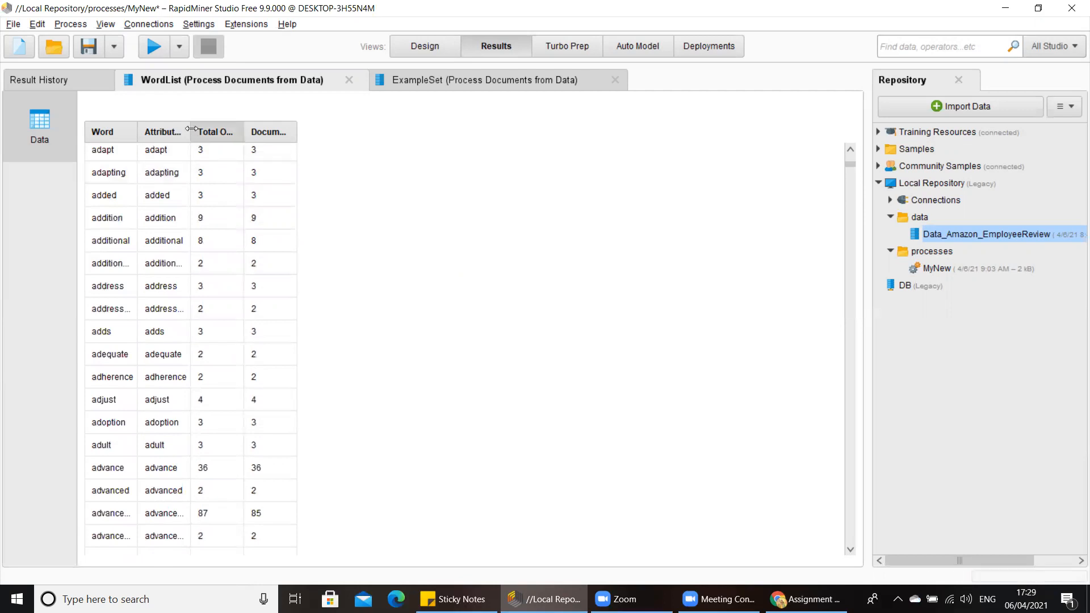
{"action": "left_click_drag", "start_coordinate": [191, 128], "coordinate": [357, 129]}
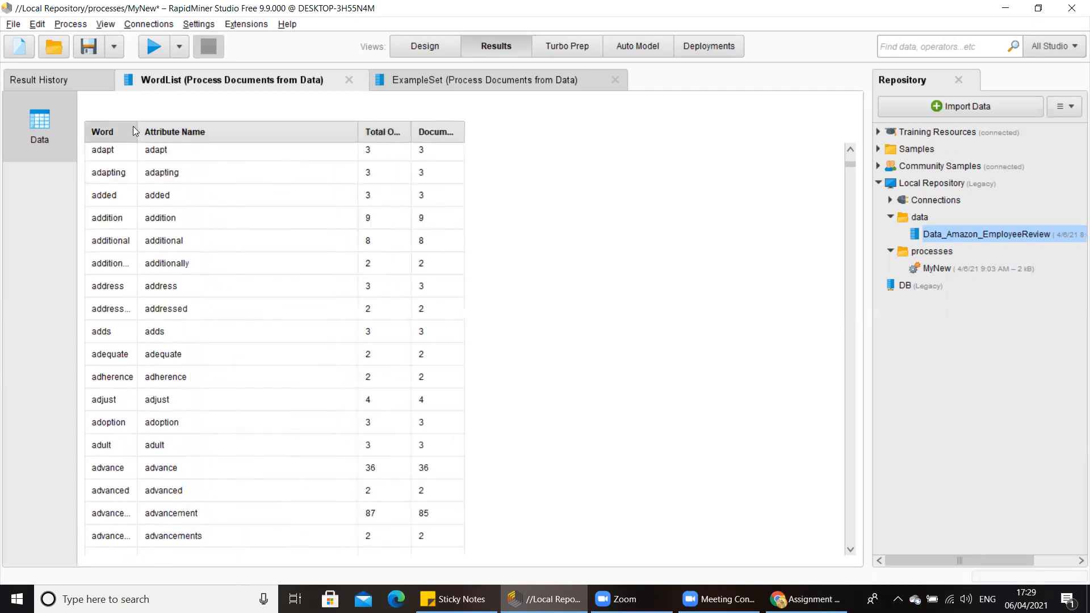
{"action": "left_click_drag", "start_coordinate": [136, 128], "coordinate": [218, 128]}
{"action": "left_click_drag", "start_coordinate": [493, 138], "coordinate": [757, 134]}
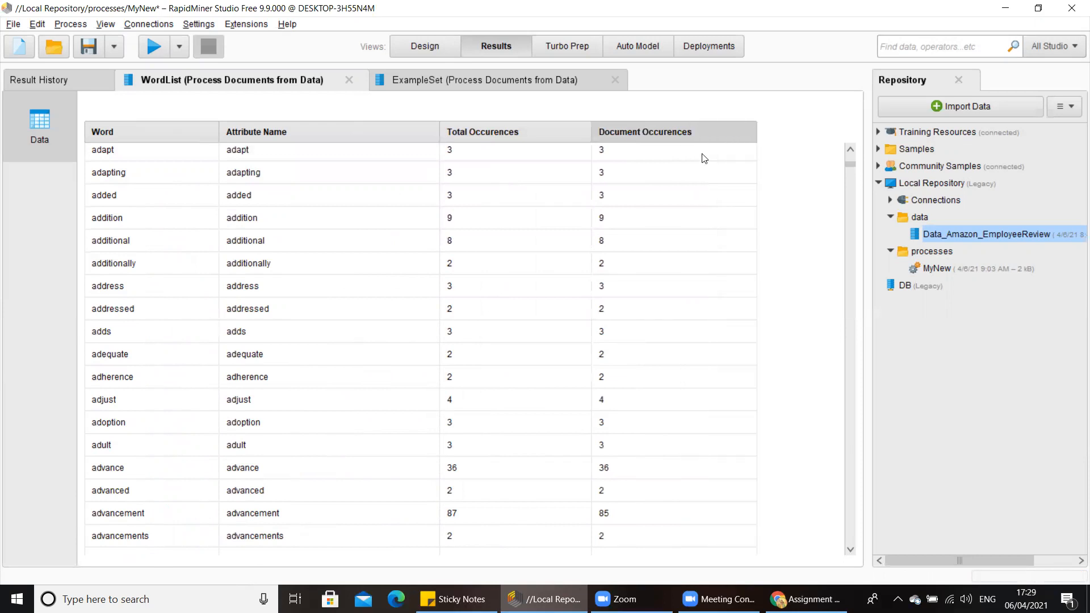
Examine total and document occurrences for words such as advance, advancement, amazing and amazon, and view the ExampleSet word vectors
{"action": "scroll", "coordinate": [649, 231], "scroll_direction": "down", "scroll_amount": 3}
{"action": "left_click", "coordinate": [264, 297]}
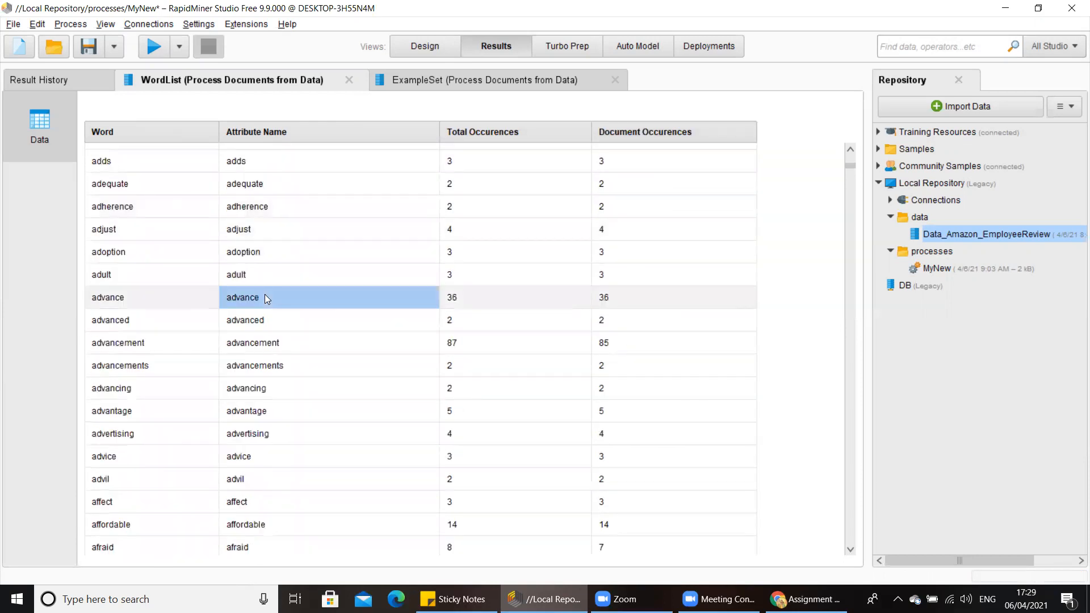
{"action": "left_click", "coordinate": [638, 302]}
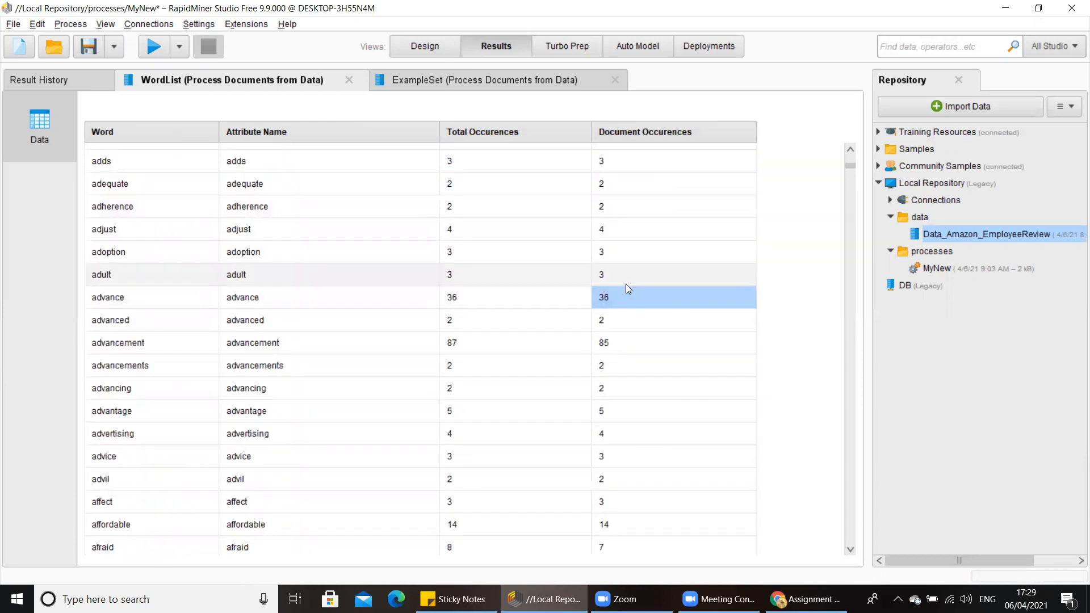
{"action": "left_click", "coordinate": [620, 344]}
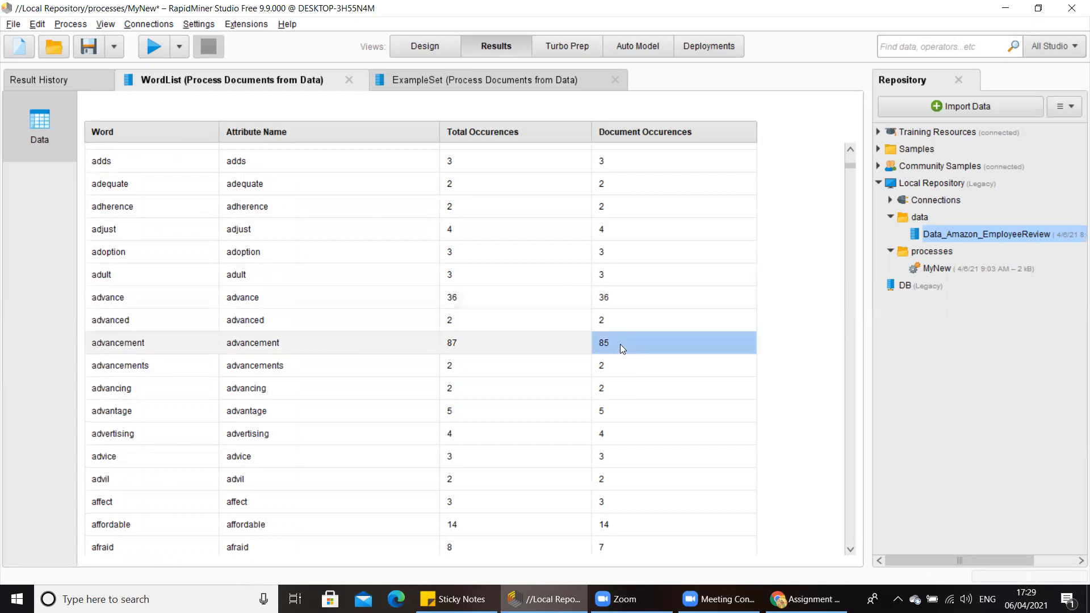
{"action": "scroll", "coordinate": [620, 335], "scroll_direction": "down", "scroll_amount": 7}
{"action": "scroll", "coordinate": [621, 318], "scroll_direction": "down", "scroll_amount": 2}
{"action": "left_click", "coordinate": [617, 405]}
{"action": "scroll", "coordinate": [624, 400], "scroll_direction": "down", "scroll_amount": 1}
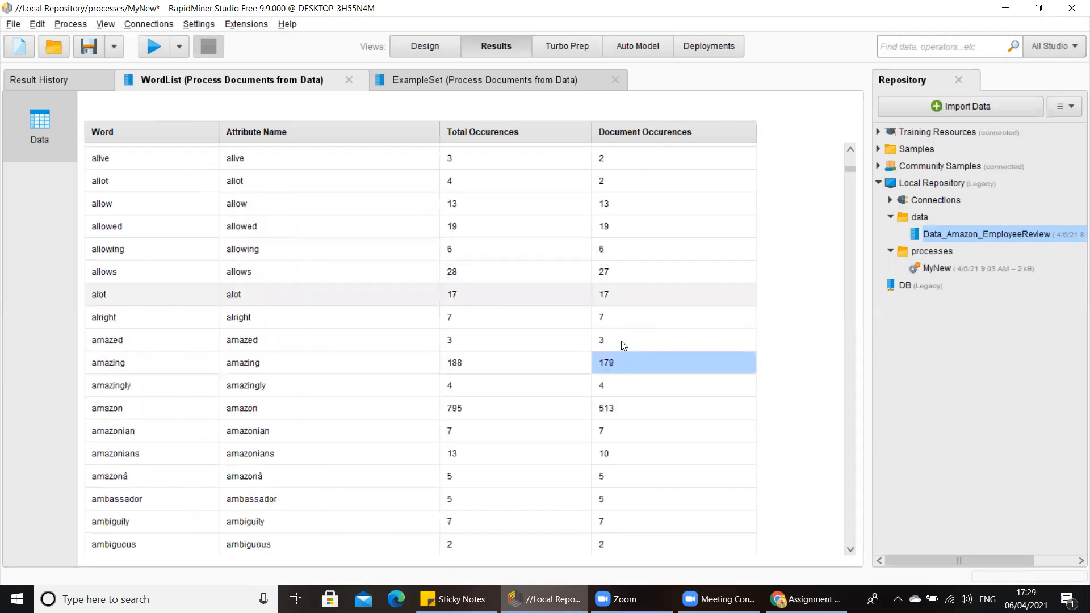
{"action": "left_click", "coordinate": [626, 404]}
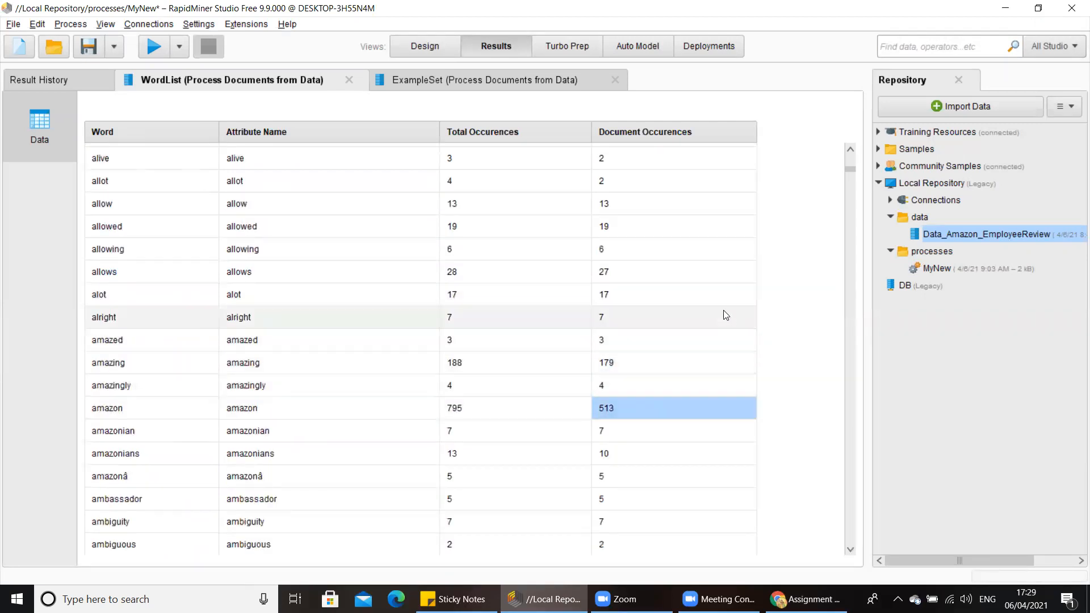
{"action": "left_click", "coordinate": [482, 84]}
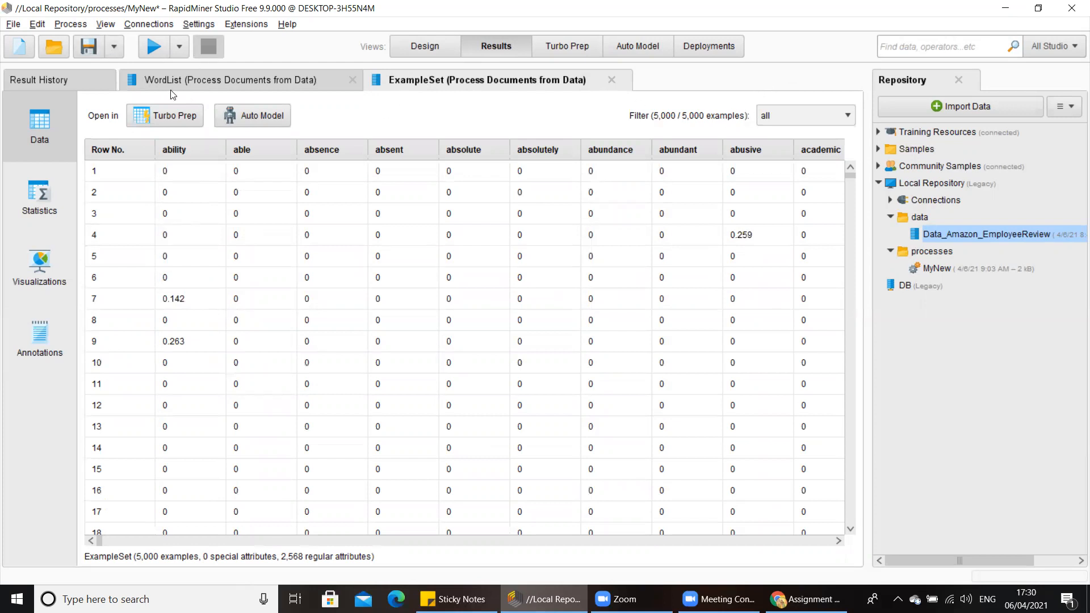
Return to the process design and remove both connections from Process Documents from Data to the results ports
{"action": "key", "text": "F8"}
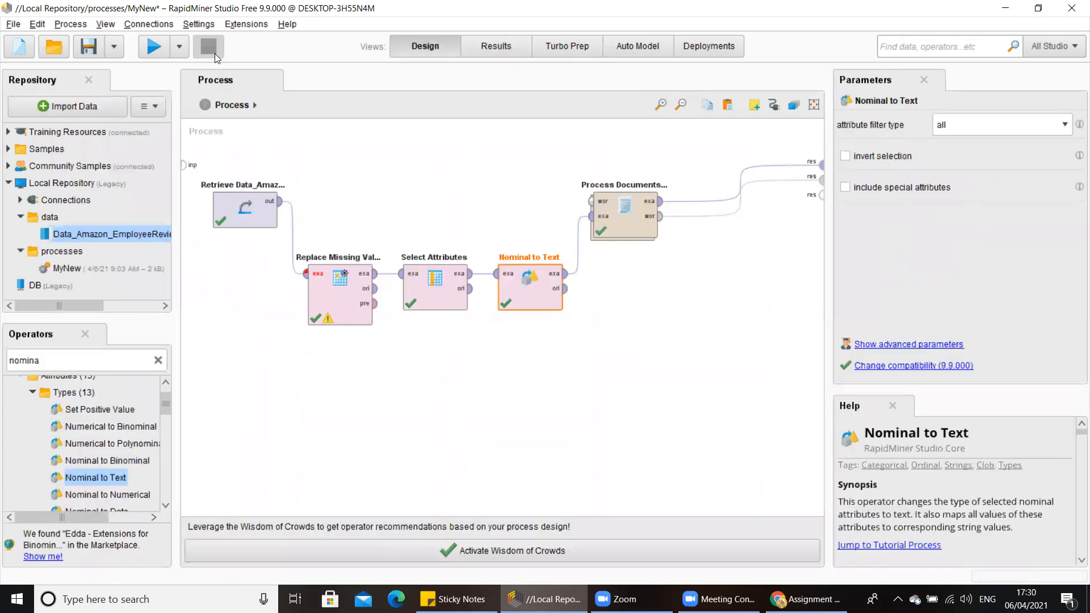
{"action": "left_click", "coordinate": [739, 182]}
{"action": "left_click", "coordinate": [740, 183]}
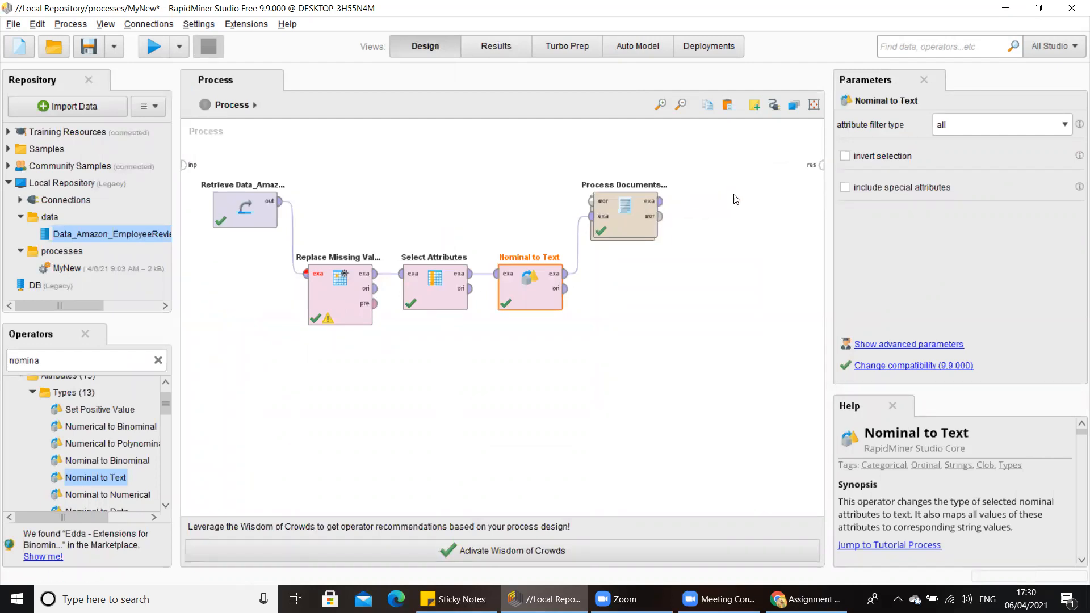
Search the operators for "cluster", add k-Means below the process chain, and feed it the example set from Process Documents from Data
{"action": "left_click", "coordinate": [159, 361]}
{"action": "type", "text": "cluster"}
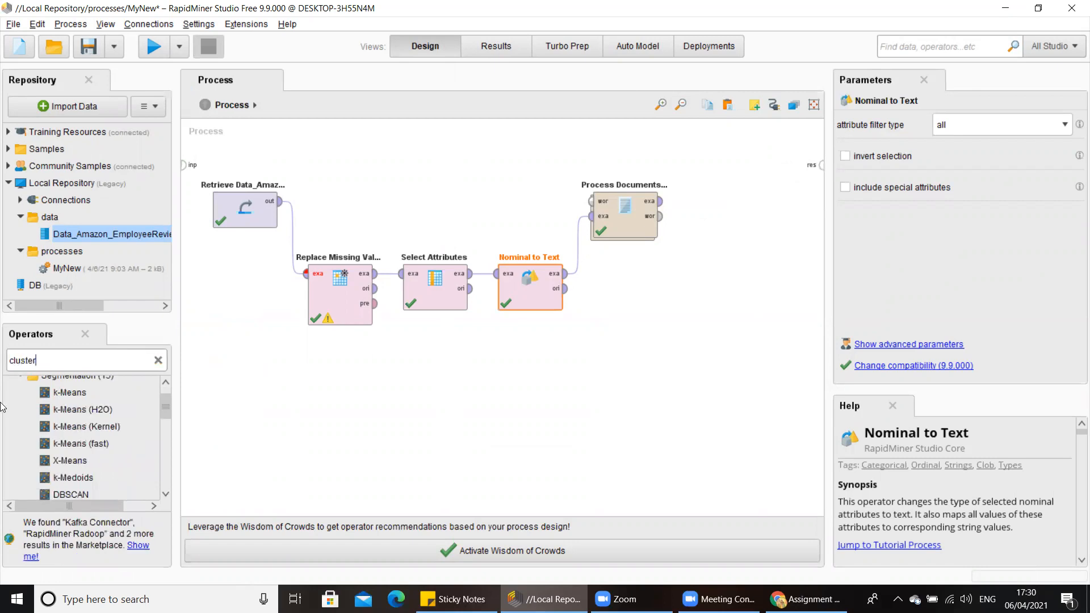
{"action": "left_click_drag", "start_coordinate": [70, 392], "coordinate": [628, 297]}
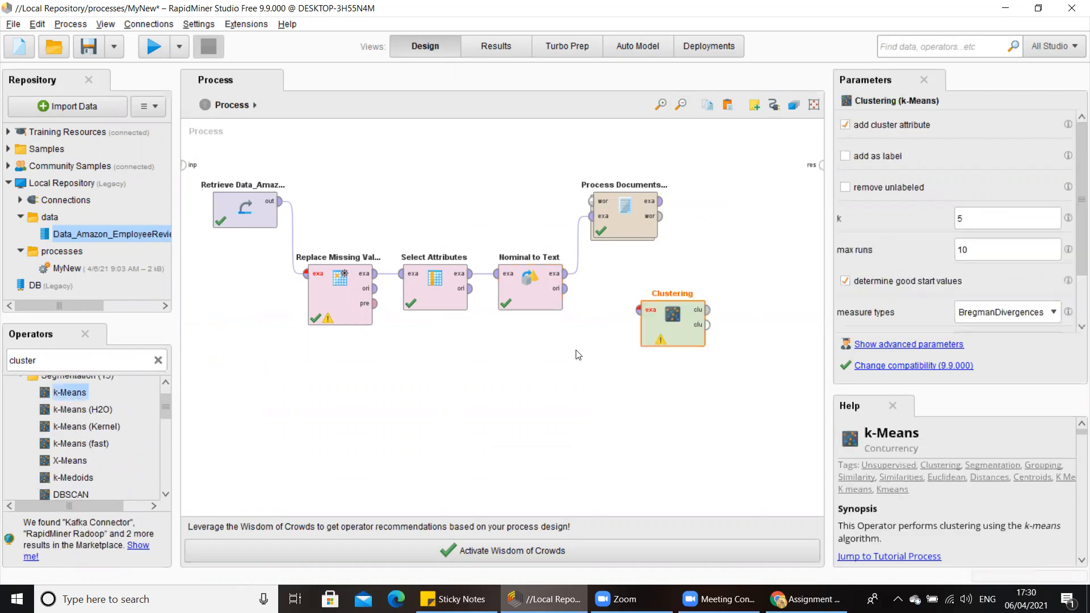
{"action": "left_click", "coordinate": [661, 203]}
{"action": "left_click", "coordinate": [640, 310]}
{"action": "left_click_drag", "start_coordinate": [643, 336], "coordinate": [548, 408]}
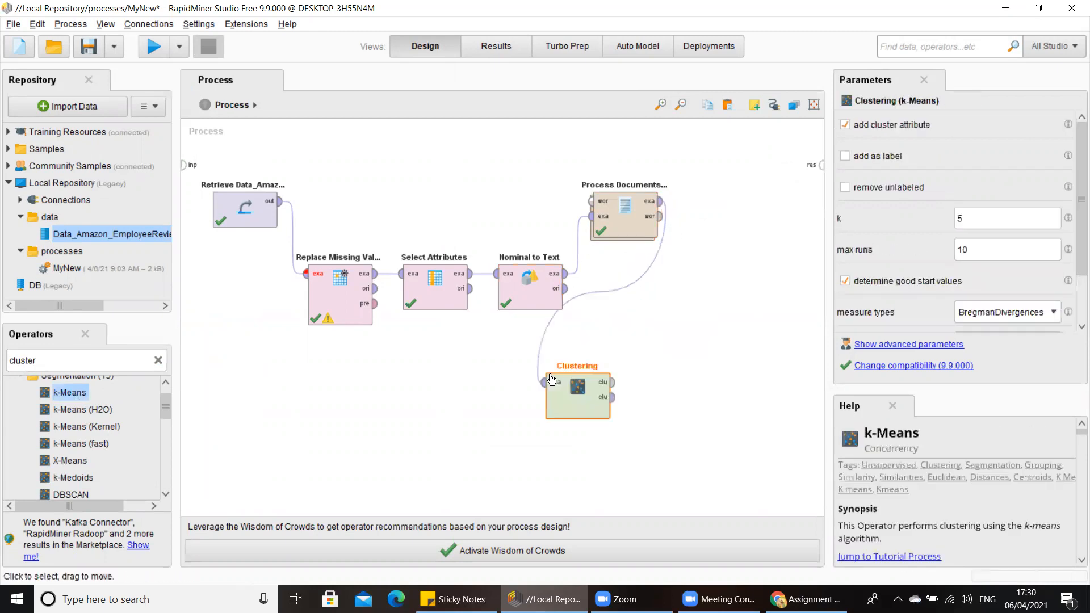
Connect the cluster model and clustered set outputs of the k-Means operator to the first two results ports
{"action": "left_click", "coordinate": [614, 382]}
{"action": "left_click", "coordinate": [821, 165]}
{"action": "left_click", "coordinate": [615, 400]}
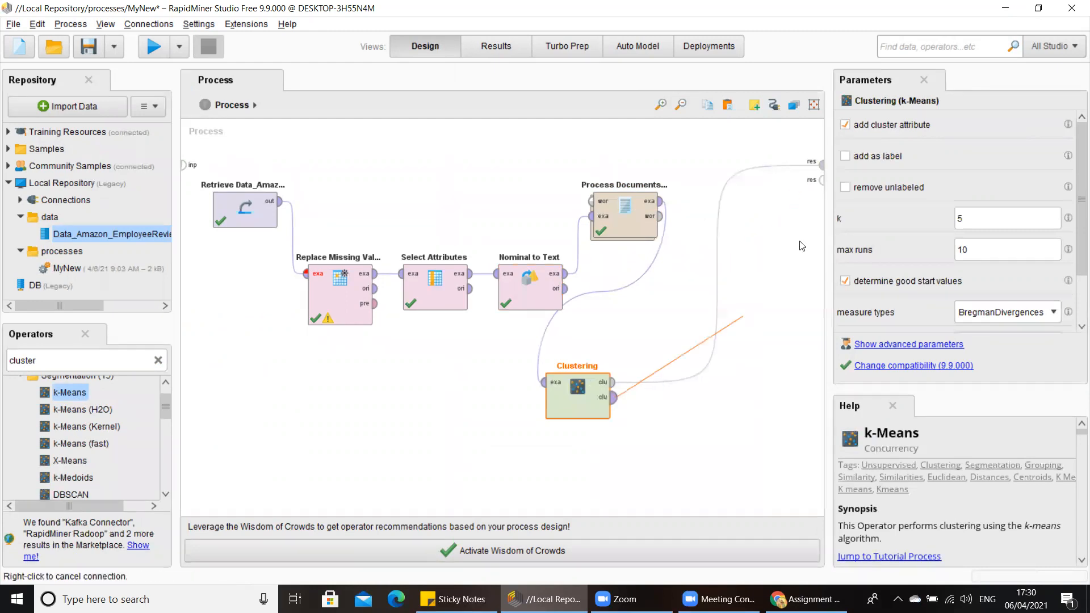
{"action": "left_click", "coordinate": [821, 179]}
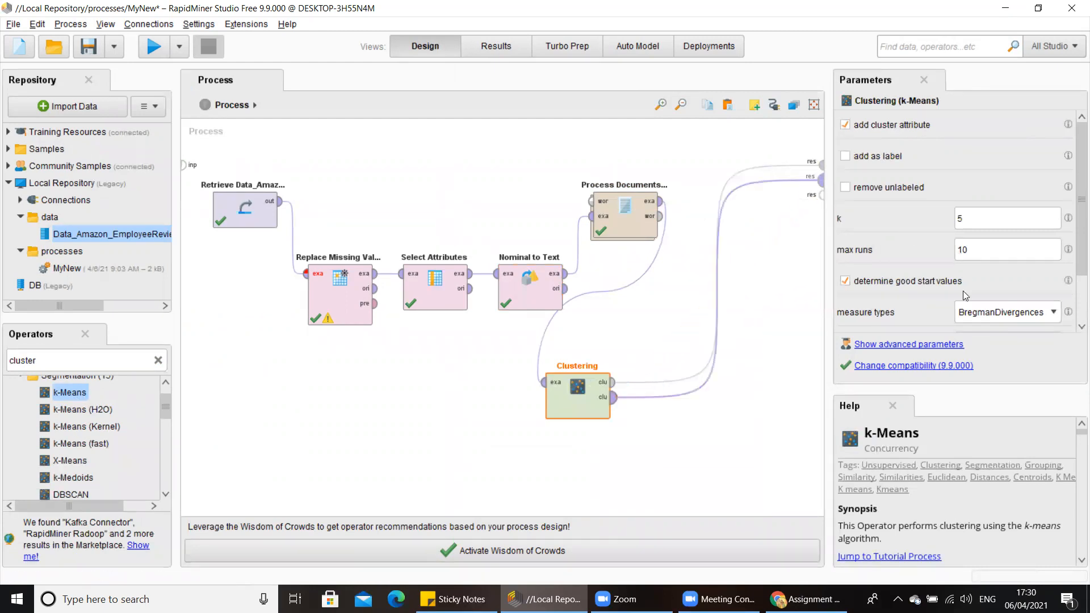
Configure k-Means with measure types NumericalMeasures, numerical measure CosineSimilarity, and k set to 4
{"action": "left_click", "coordinate": [1053, 312]}
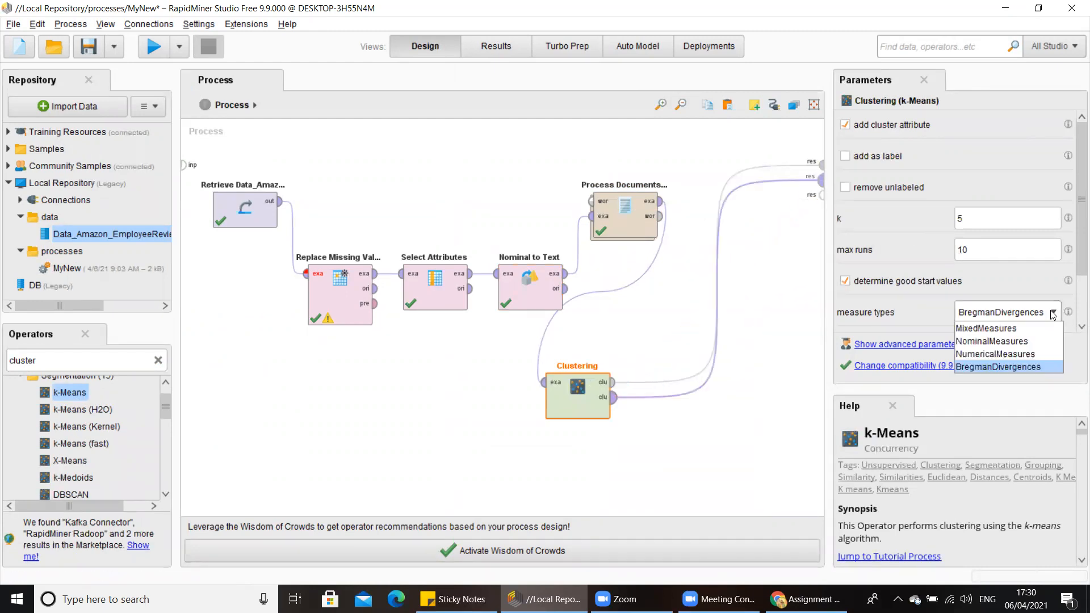
{"action": "left_click", "coordinate": [978, 354]}
{"action": "scroll", "coordinate": [997, 292], "scroll_direction": "down", "scroll_amount": 2}
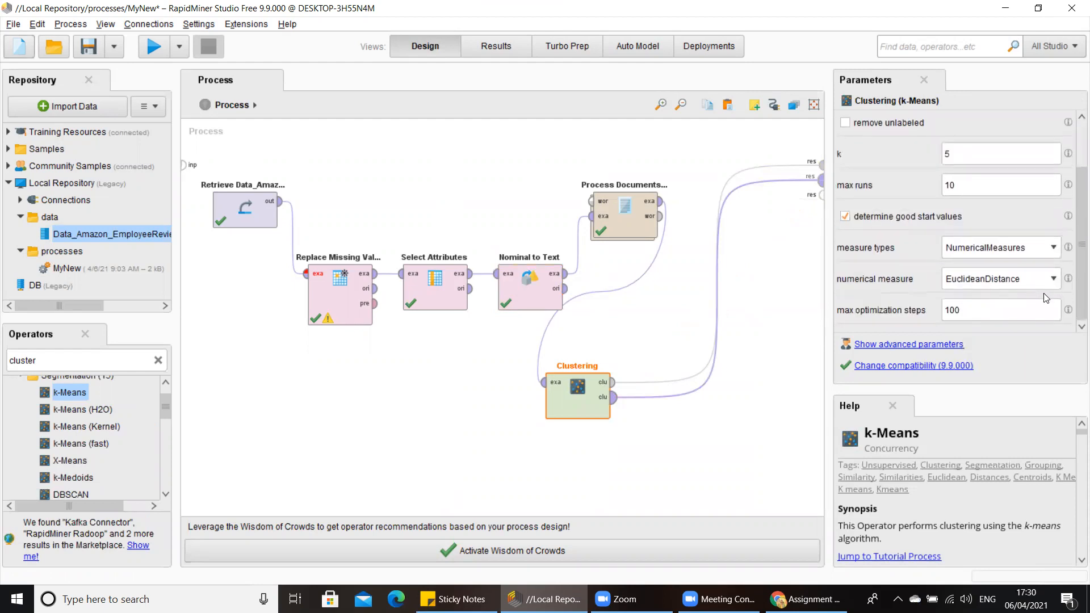
{"action": "left_click", "coordinate": [1050, 279]}
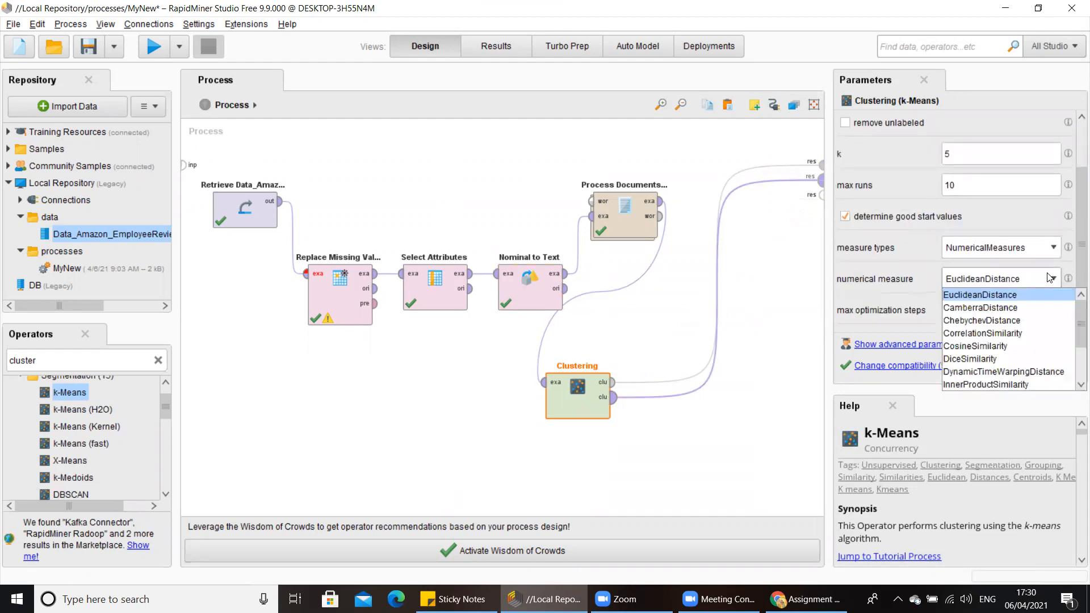
{"action": "left_click", "coordinate": [1005, 347]}
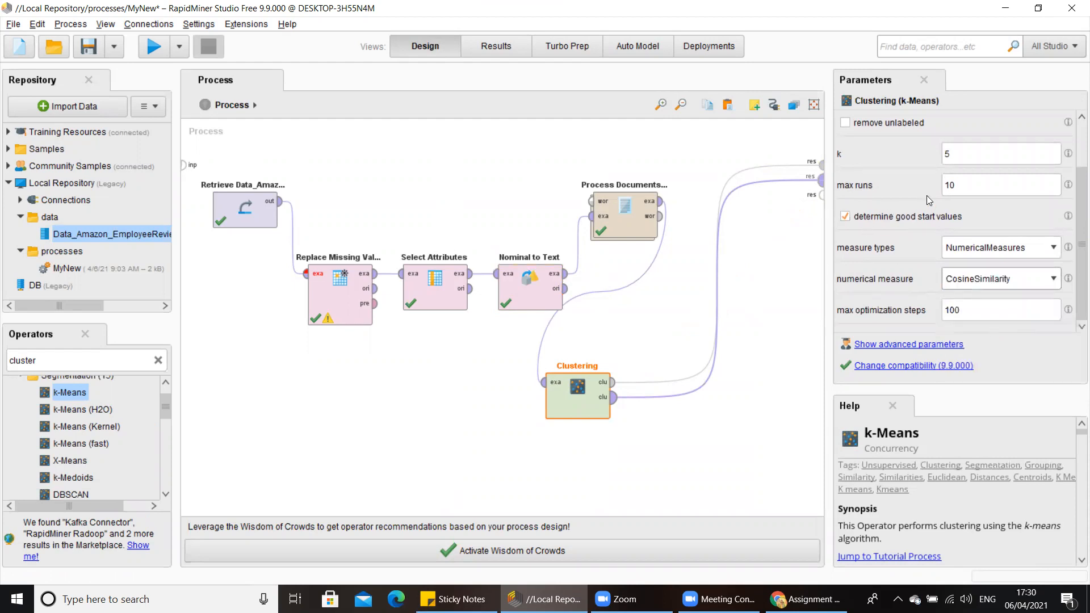
{"action": "double_click", "coordinate": [944, 153]}
{"action": "type", "text": "4"}
{"action": "left_click", "coordinate": [735, 369]}
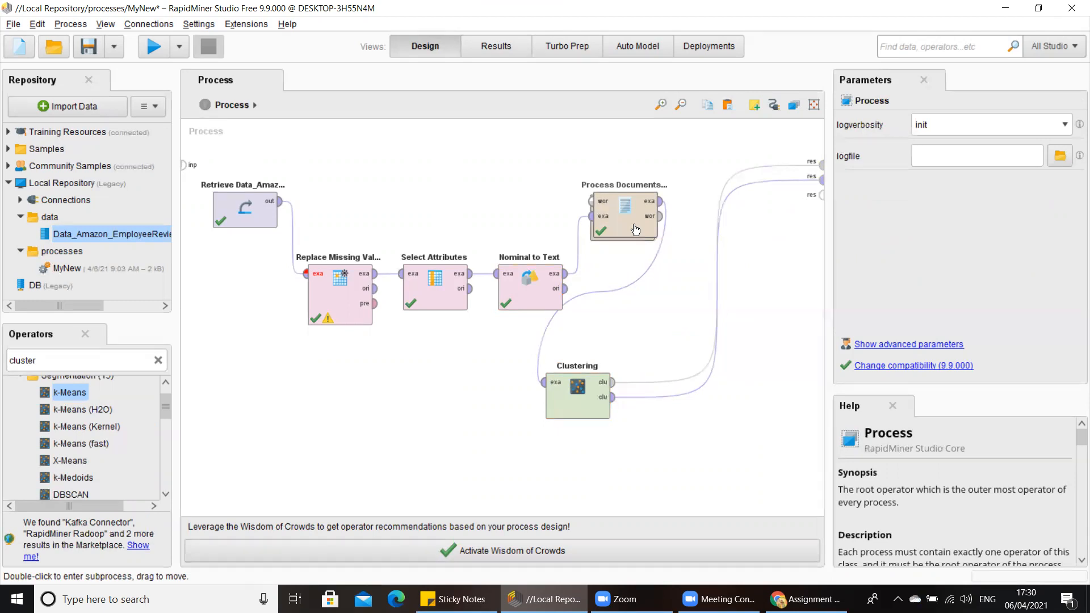
Run the k-Means clustering process and open the resulting cluster model's centroid table
{"action": "left_click", "coordinate": [566, 401]}
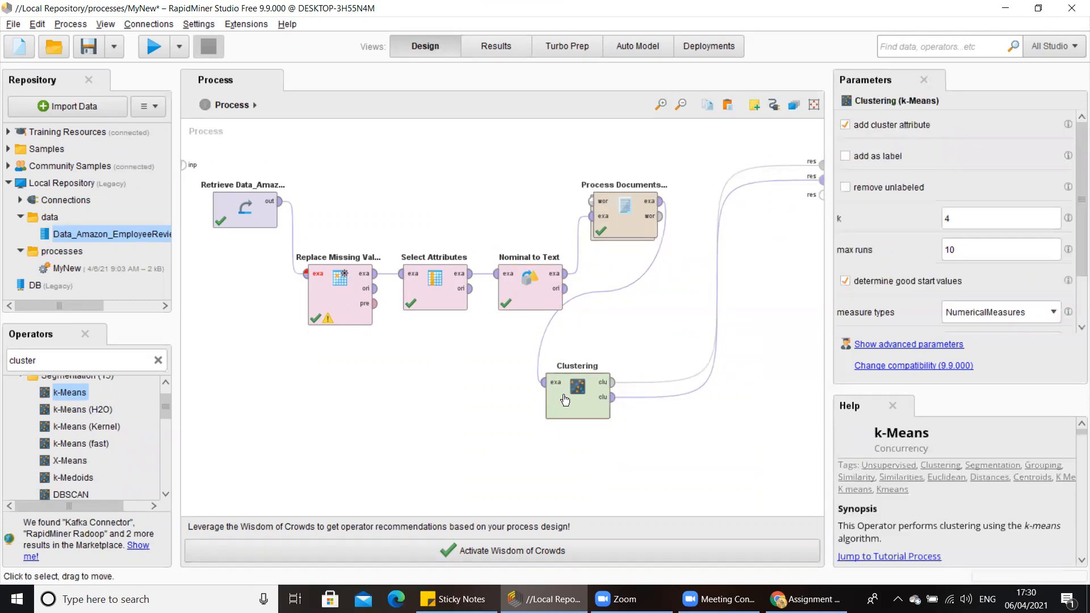
{"action": "left_click", "coordinate": [154, 52]}
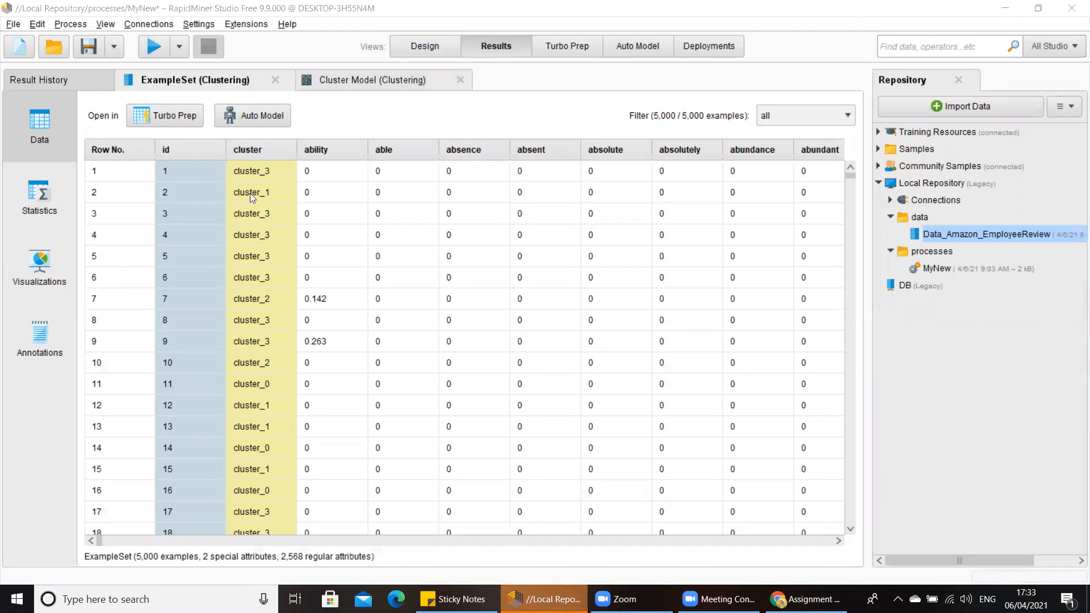
{"action": "left_click", "coordinate": [354, 81]}
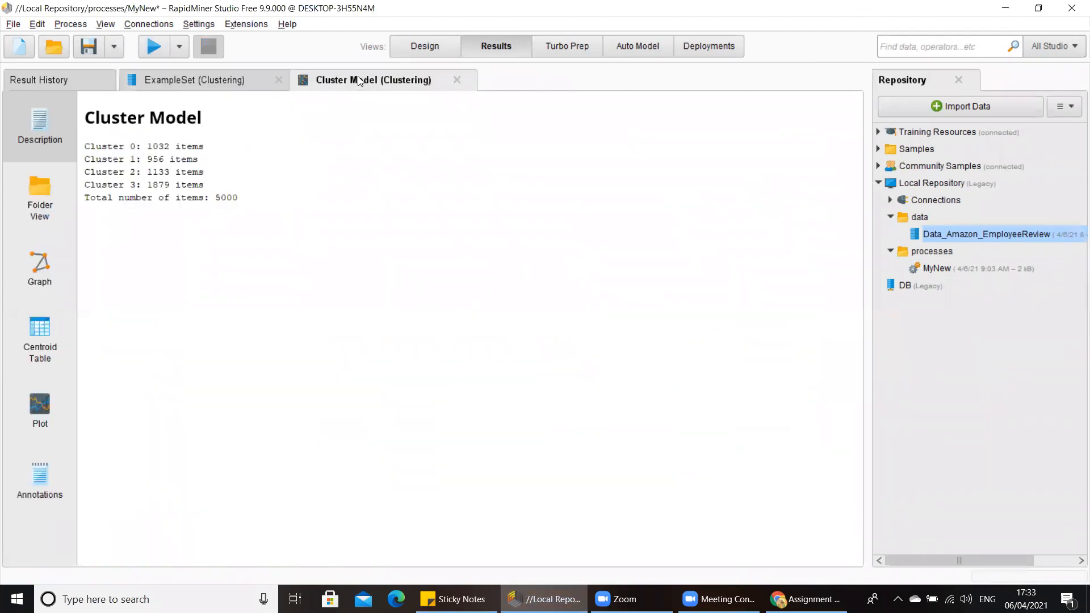
{"action": "left_click", "coordinate": [38, 334]}
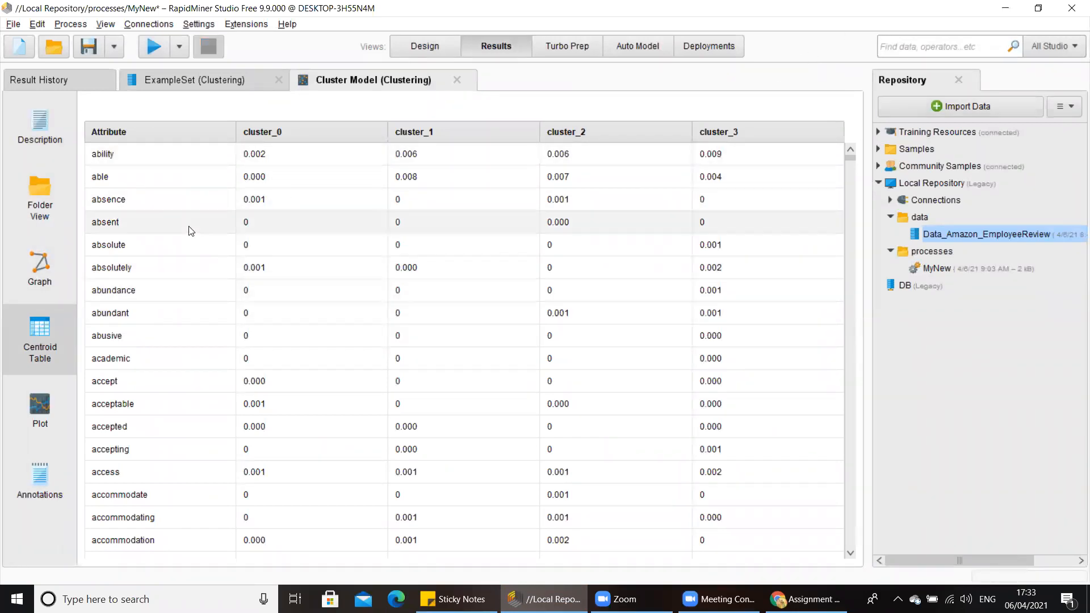
Examine the centroid values of the words across the four clusters in the centroid table
{"action": "scroll", "coordinate": [116, 307], "scroll_direction": "down", "scroll_amount": 2}
{"action": "scroll", "coordinate": [114, 302], "scroll_direction": "down", "scroll_amount": 10}
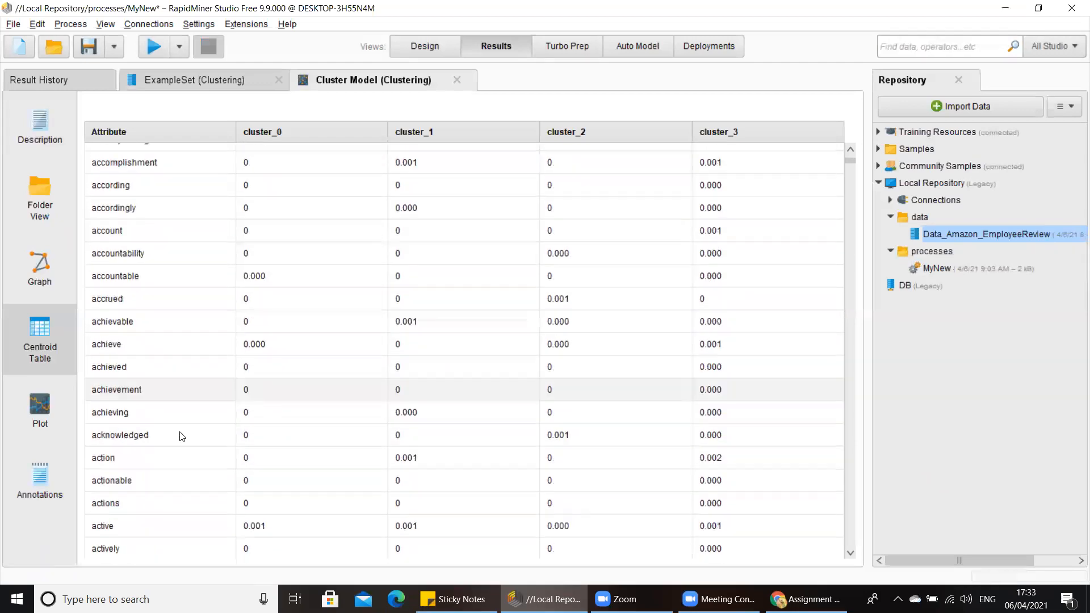
{"action": "scroll", "coordinate": [130, 285], "scroll_direction": "up", "scroll_amount": 12}
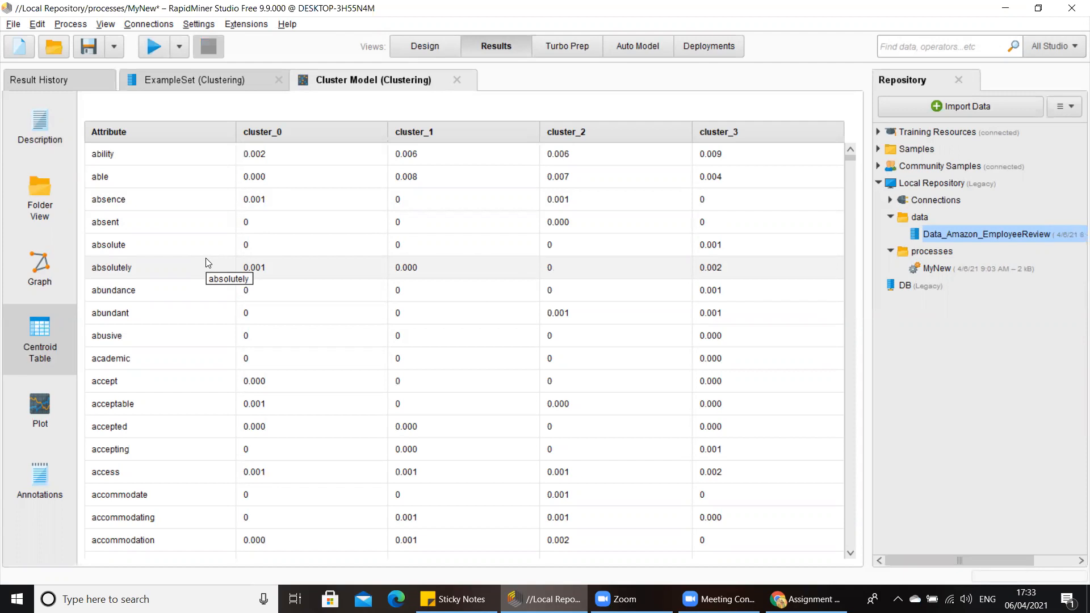
{"action": "scroll", "coordinate": [570, 233], "scroll_direction": "down", "scroll_amount": 4}
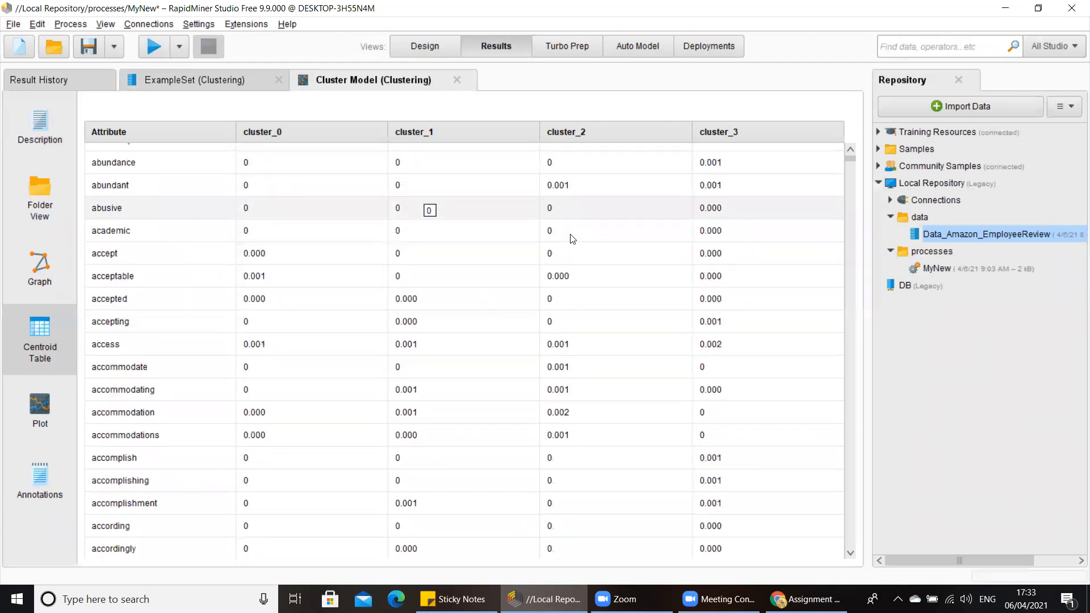
{"action": "scroll", "coordinate": [570, 227], "scroll_direction": "down", "scroll_amount": 12}
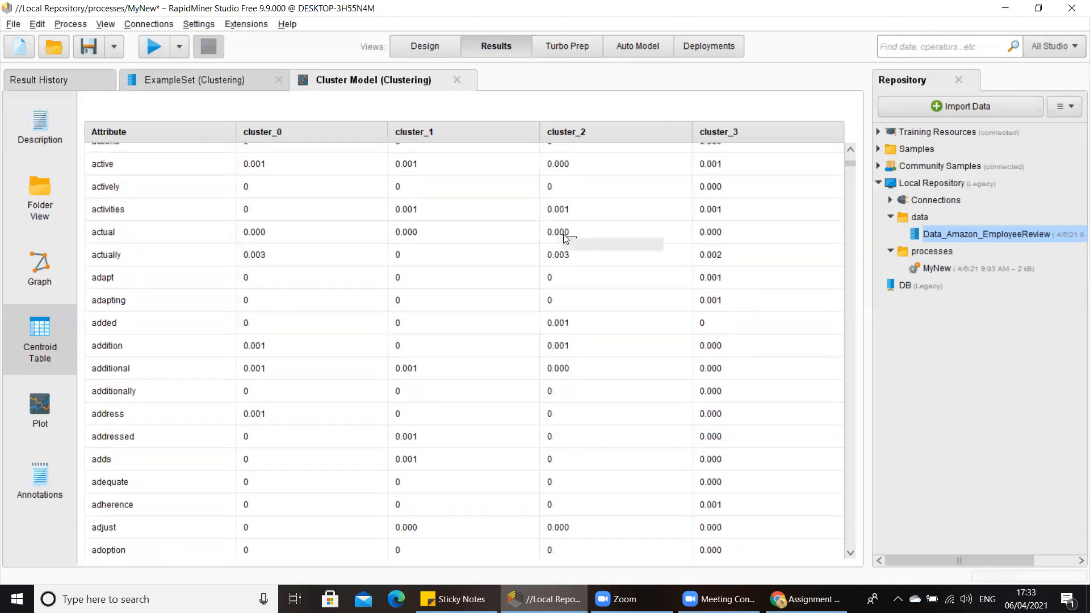
{"action": "scroll", "coordinate": [566, 238], "scroll_direction": "down", "scroll_amount": 16}
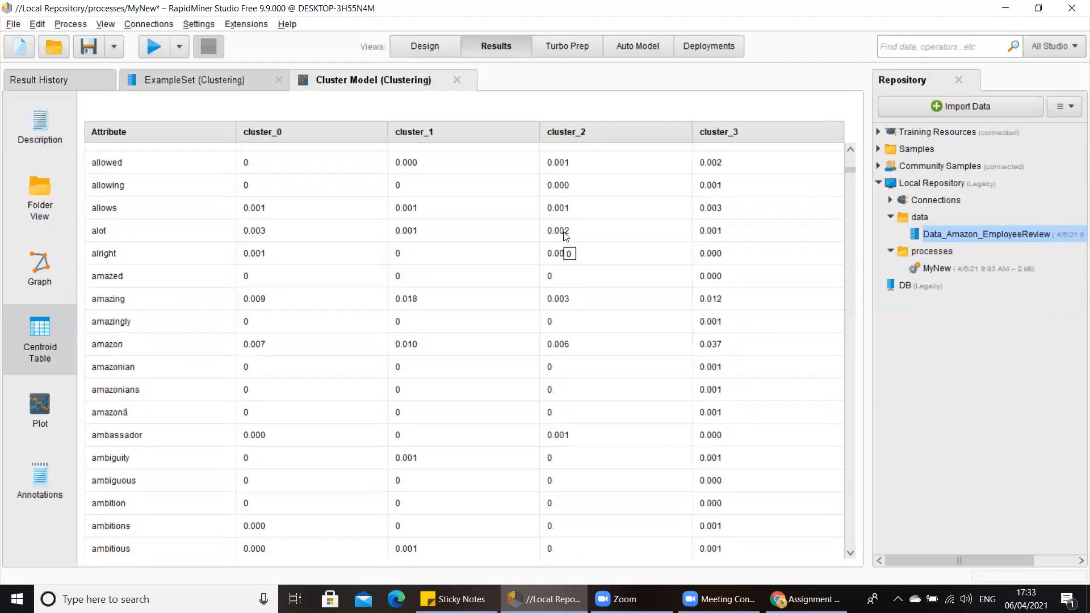
{"action": "scroll", "coordinate": [565, 233], "scroll_direction": "down", "scroll_amount": 3}
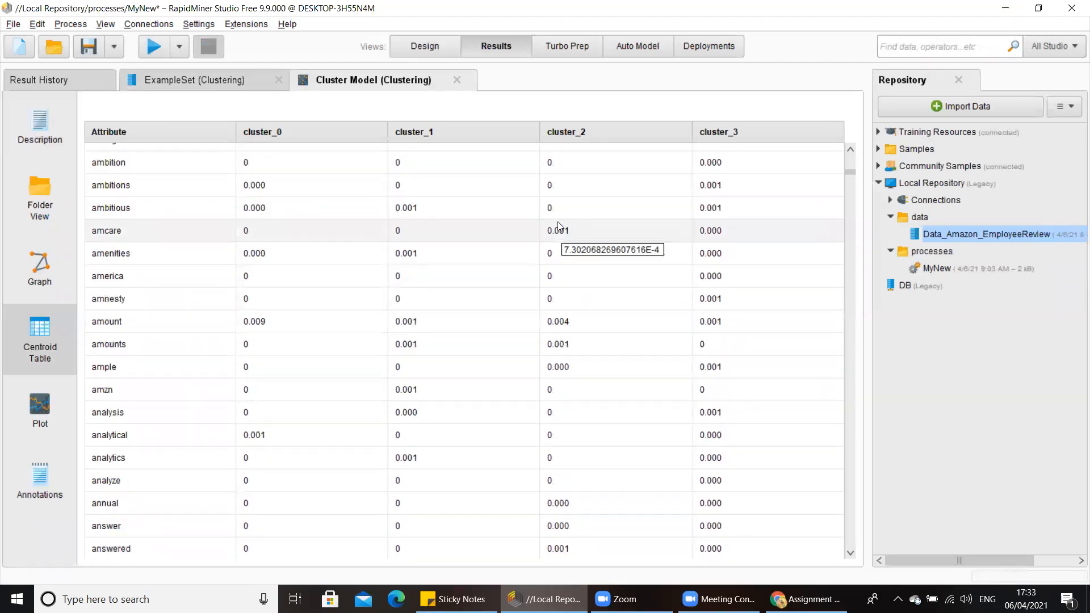
{"action": "scroll", "coordinate": [557, 221], "scroll_direction": "down", "scroll_amount": 2}
{"action": "scroll", "coordinate": [545, 239], "scroll_direction": "down", "scroll_amount": 7}
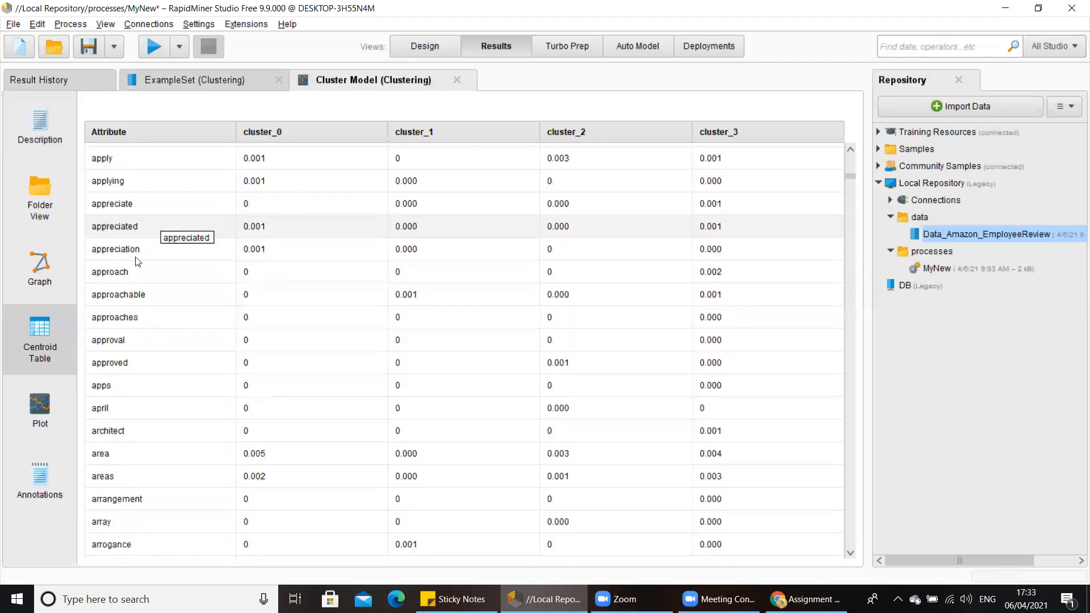
{"action": "scroll", "coordinate": [267, 233], "scroll_direction": "up", "scroll_amount": 5}
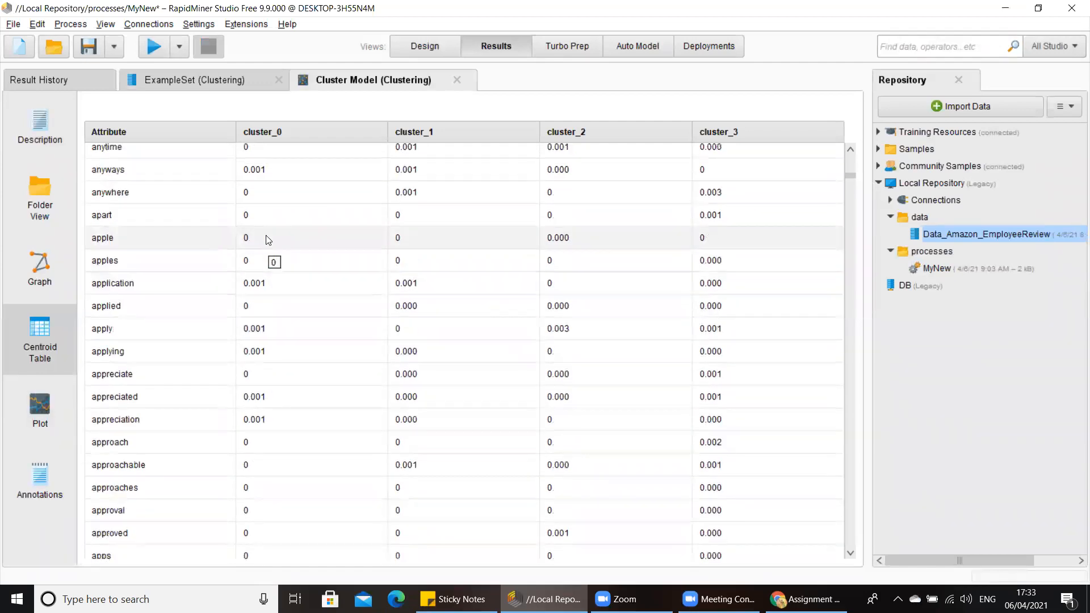
{"action": "scroll", "coordinate": [273, 227], "scroll_direction": "up", "scroll_amount": 10}
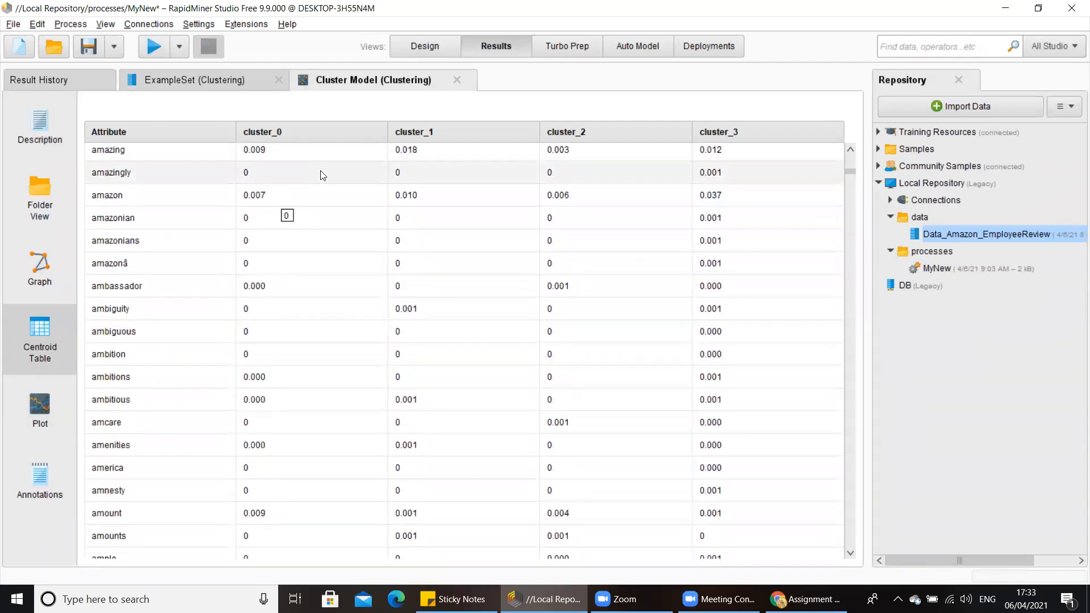
{"action": "scroll", "coordinate": [322, 173], "scroll_direction": "up", "scroll_amount": 12}
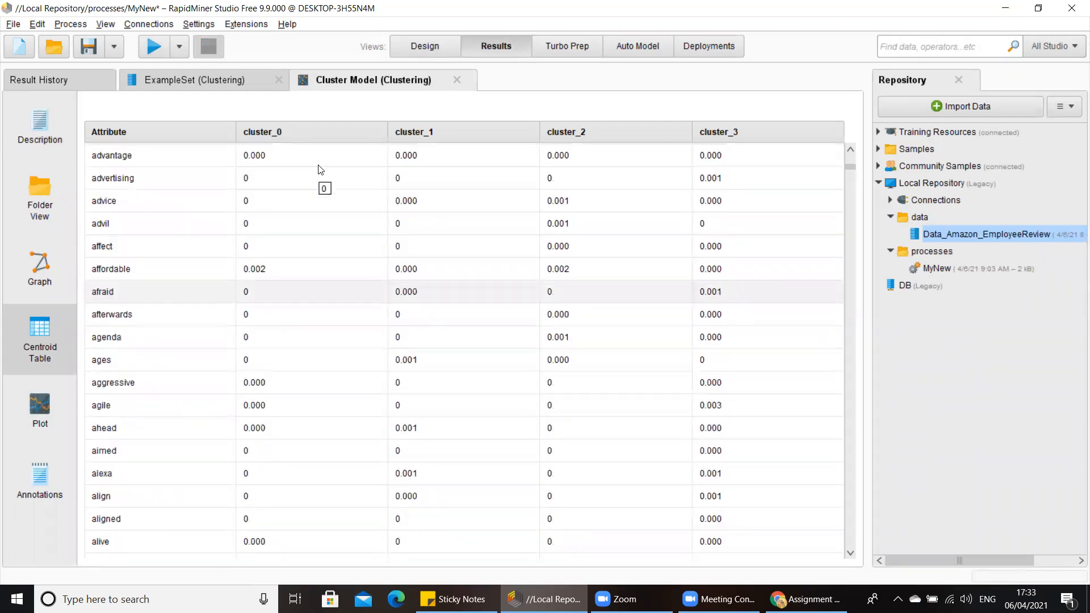
{"action": "scroll", "coordinate": [319, 167], "scroll_direction": "up", "scroll_amount": 10}
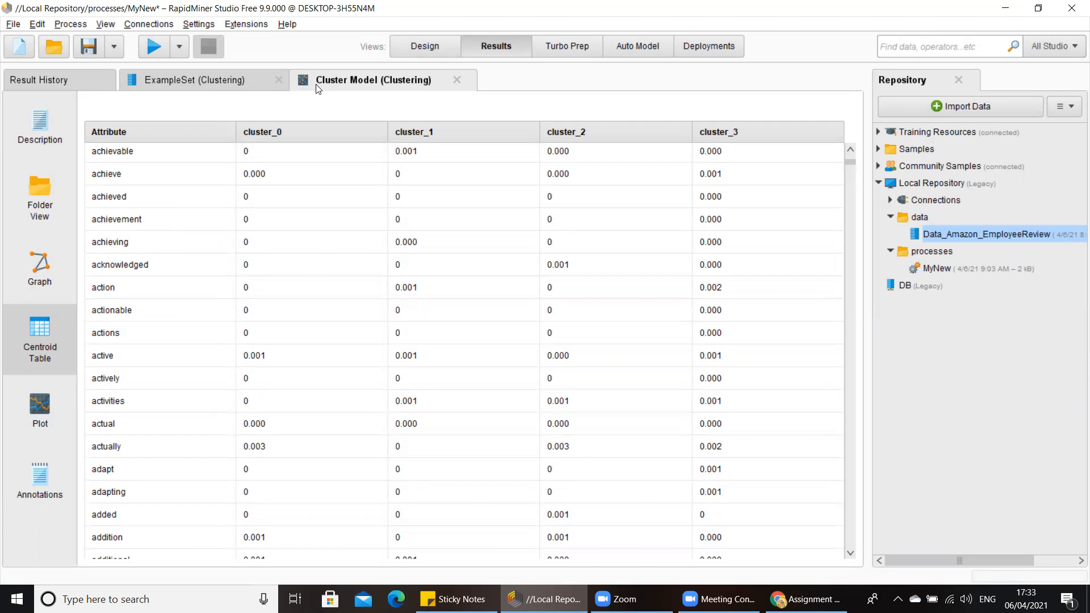
Return to the process design and remove both connections from the k-Means operator to the results ports
{"action": "left_click", "coordinate": [425, 46]}
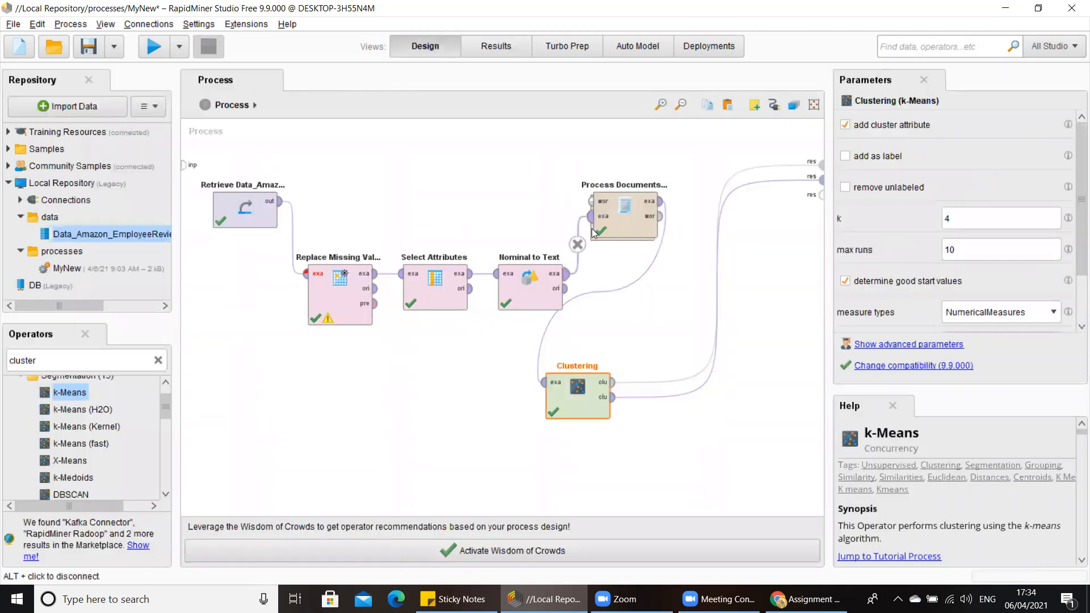
{"action": "left_click", "coordinate": [717, 275], "text": "alt"}
{"action": "left_click", "coordinate": [714, 282], "text": "alt"}
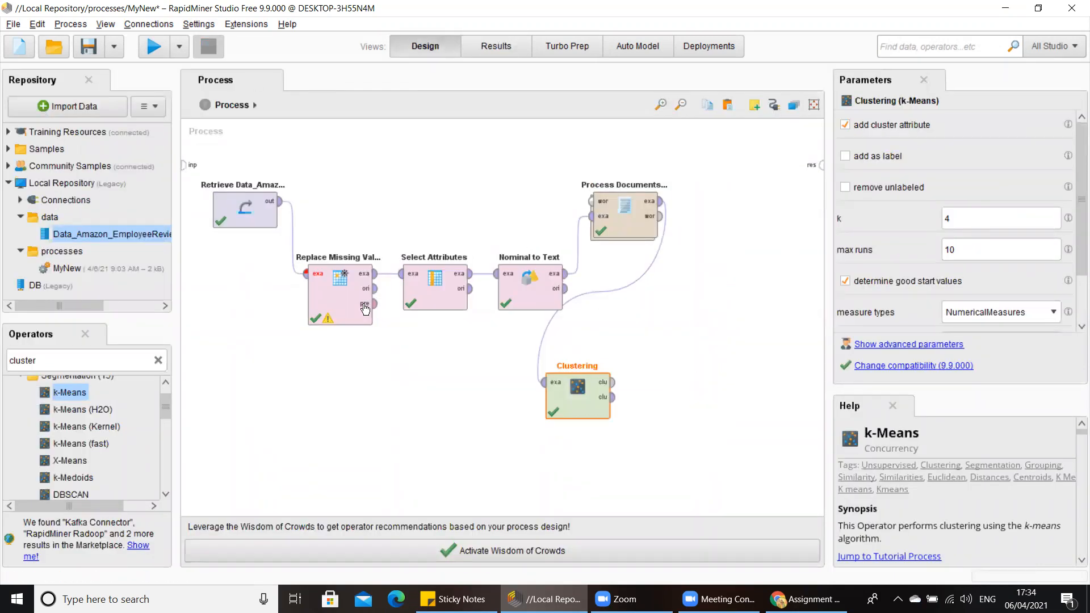
Find Cluster Distance Performance by searching for "performance", add it beside k-Means, and feed it the cluster model and clustered set
{"action": "left_click", "coordinate": [157, 361]}
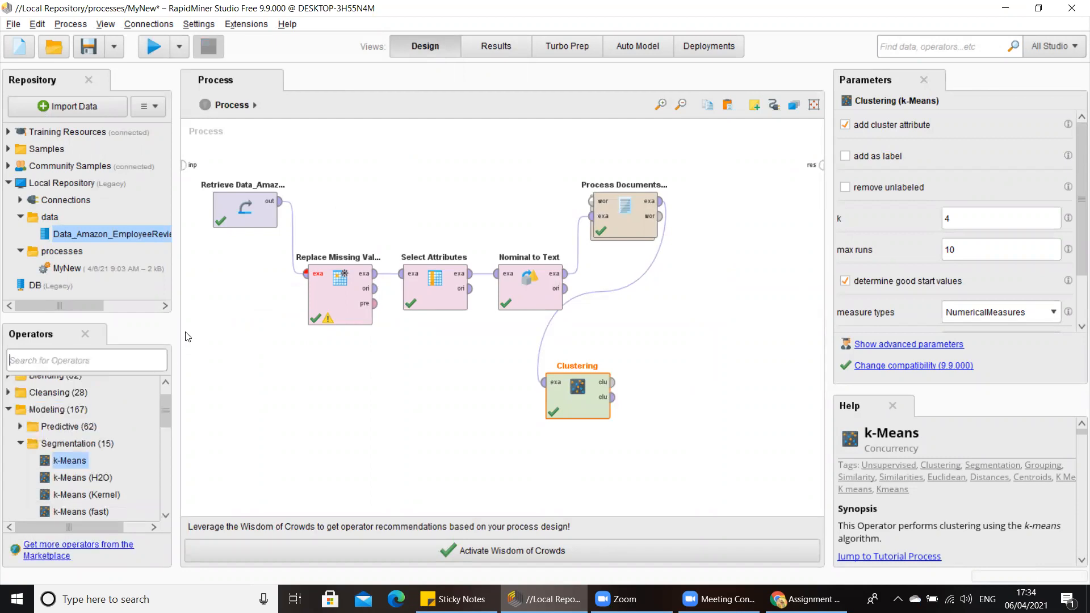
{"action": "type", "text": "performance"}
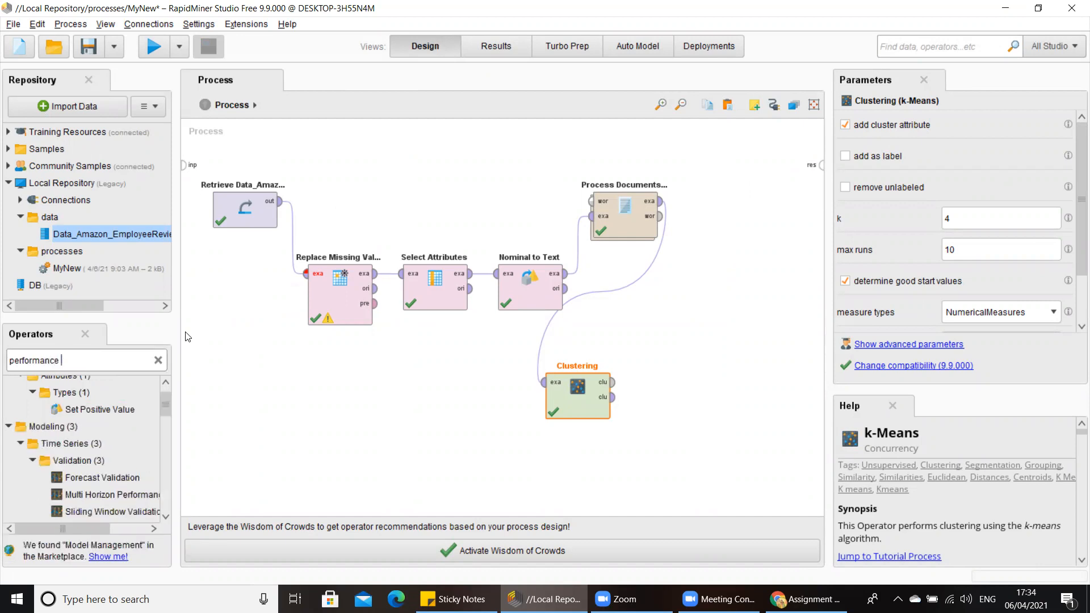
{"action": "scroll", "coordinate": [109, 416], "scroll_direction": "down", "scroll_amount": 4}
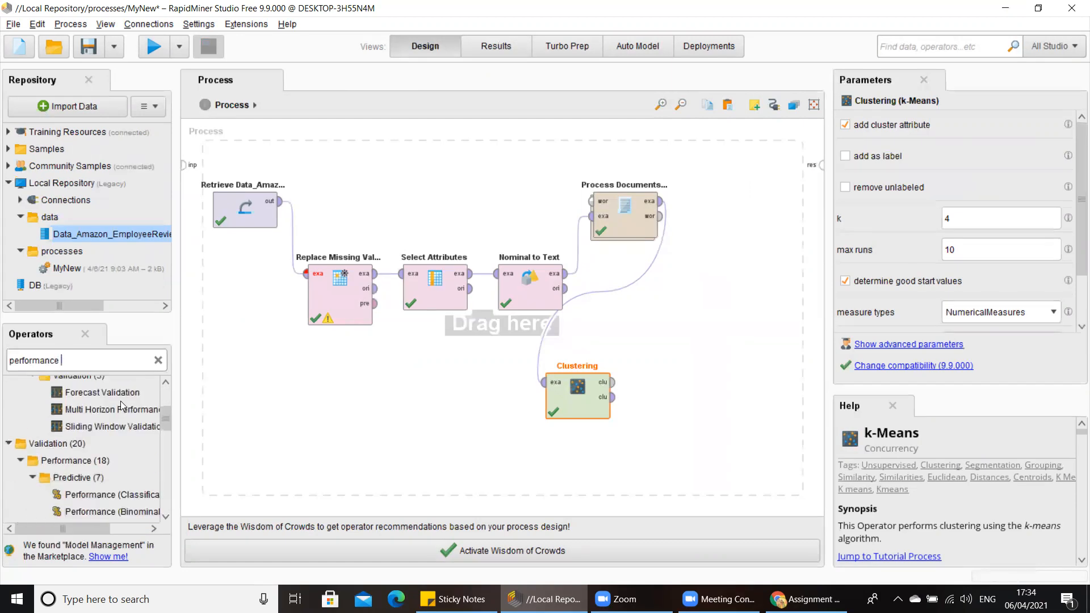
{"action": "scroll", "coordinate": [153, 406], "scroll_direction": "down", "scroll_amount": 3}
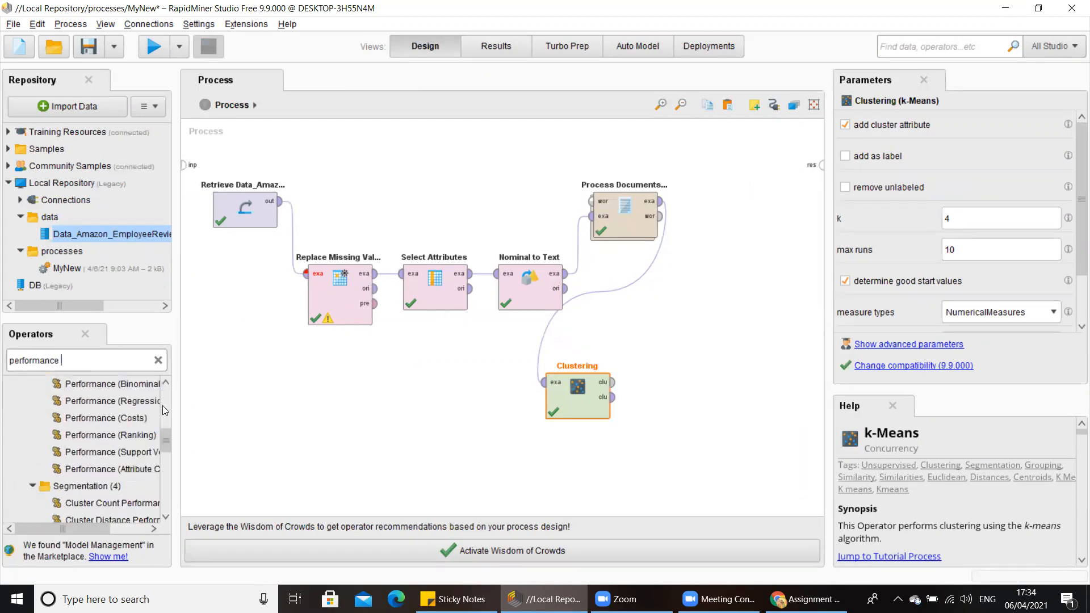
{"action": "left_click", "coordinate": [114, 499]}
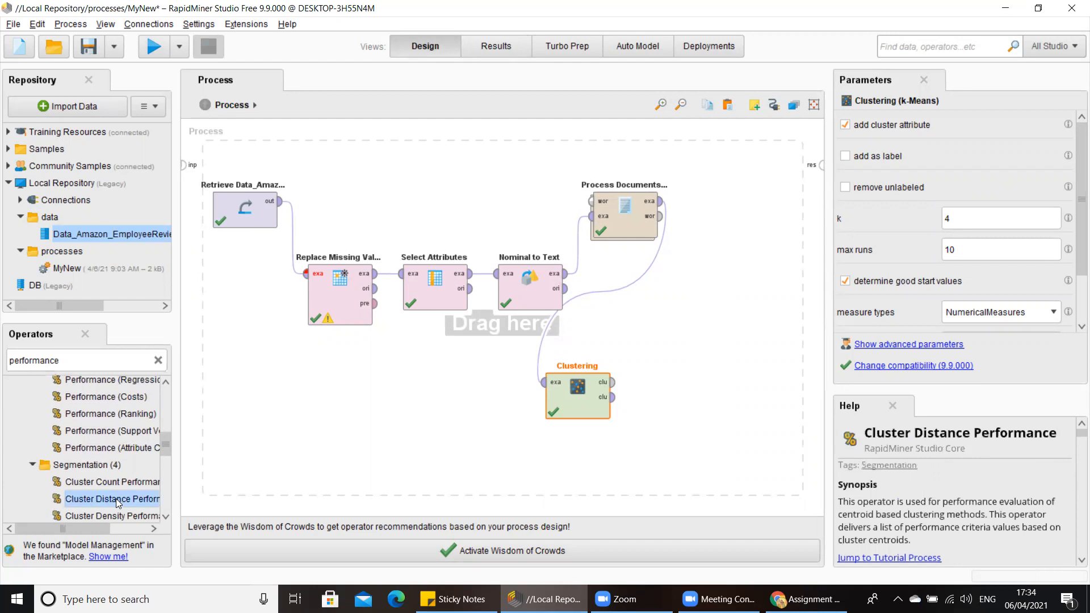
{"action": "left_click_drag", "start_coordinate": [109, 499], "coordinate": [531, 428]}
{"action": "left_click_drag", "start_coordinate": [686, 366], "coordinate": [695, 397]}
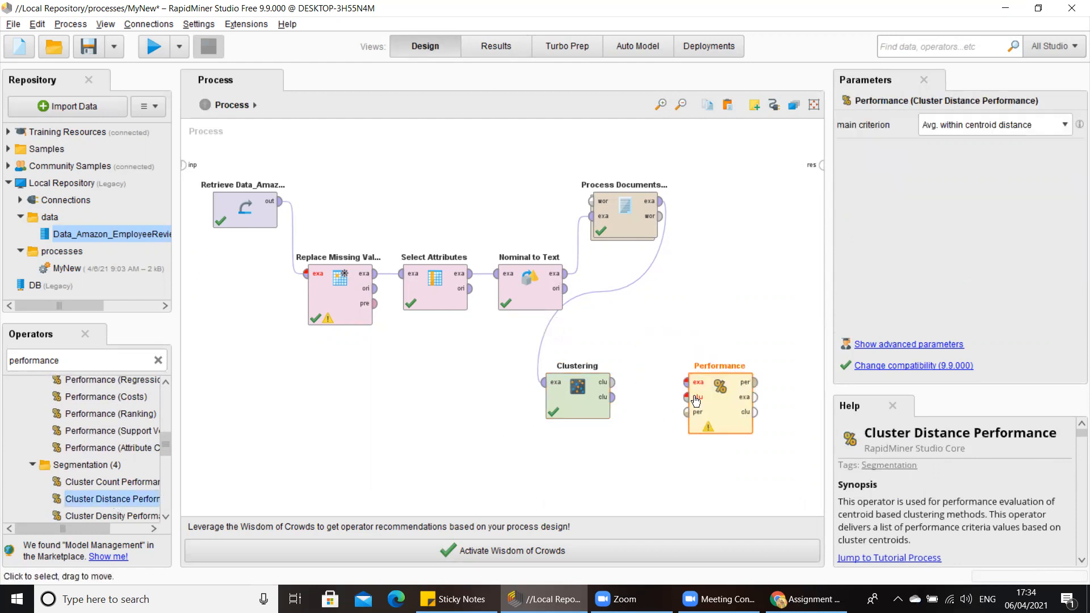
{"action": "left_click_drag", "start_coordinate": [612, 382], "coordinate": [687, 397]}
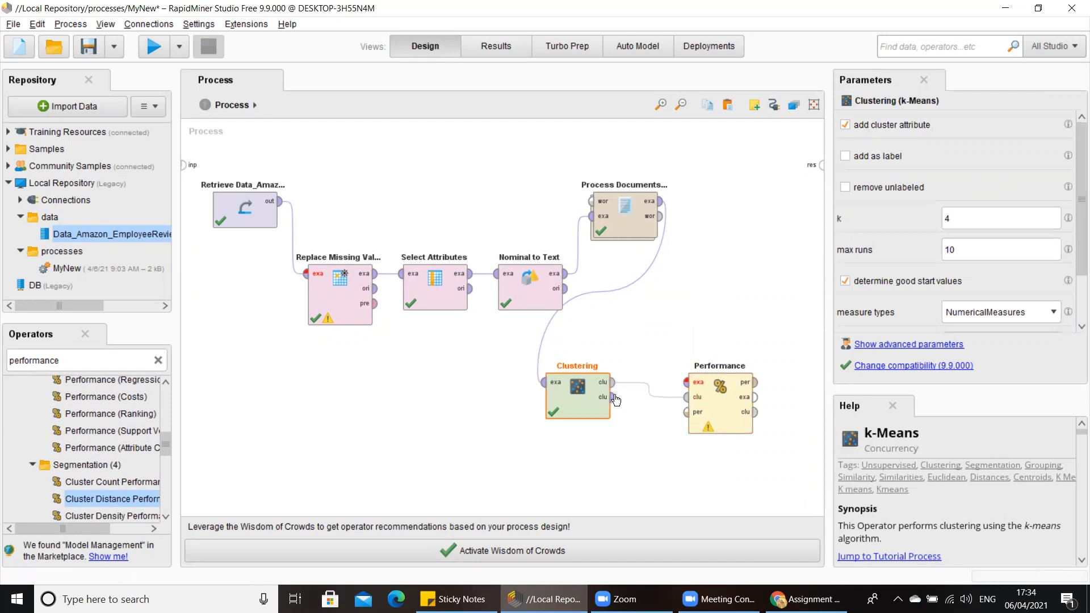
{"action": "left_click_drag", "start_coordinate": [613, 397], "coordinate": [687, 382]}
{"action": "left_click", "coordinate": [755, 382]}
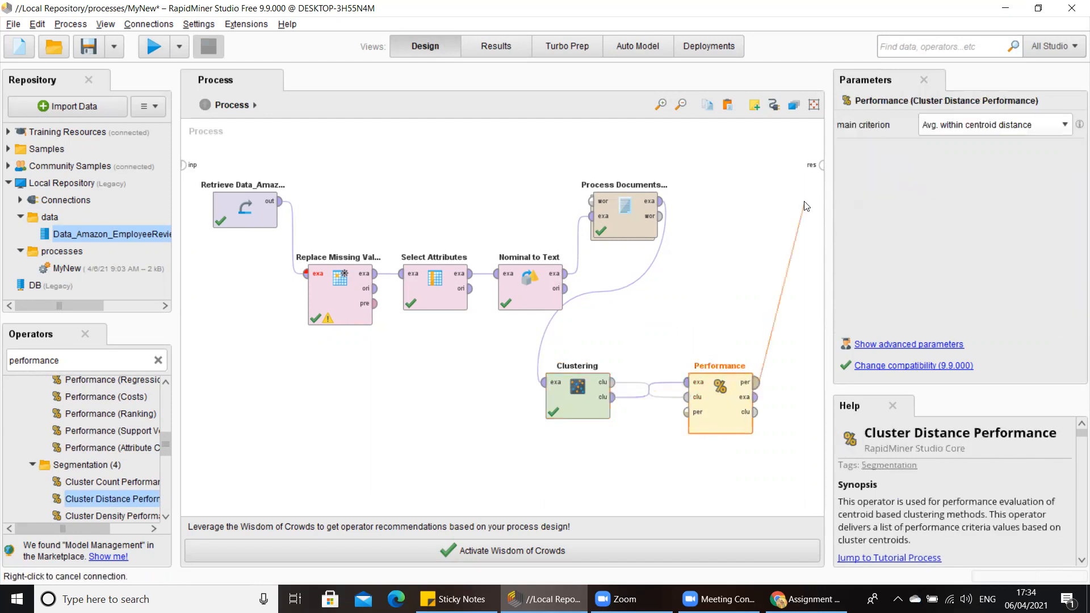
{"action": "left_click", "coordinate": [821, 165]}
{"action": "left_click", "coordinate": [759, 401]}
{"action": "left_click", "coordinate": [821, 181]}
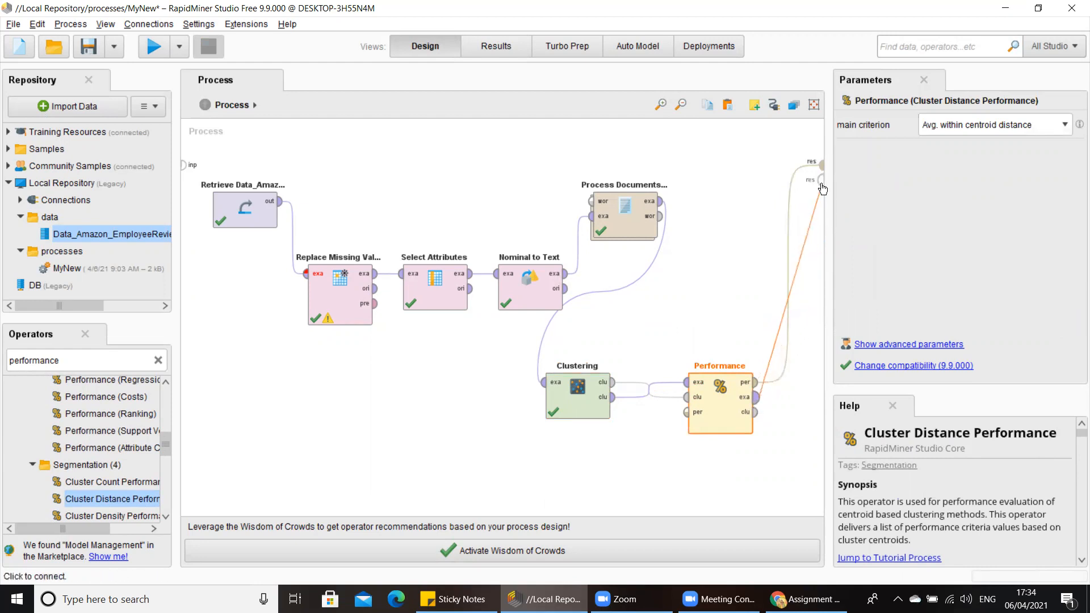
{"action": "left_click", "coordinate": [787, 273]}
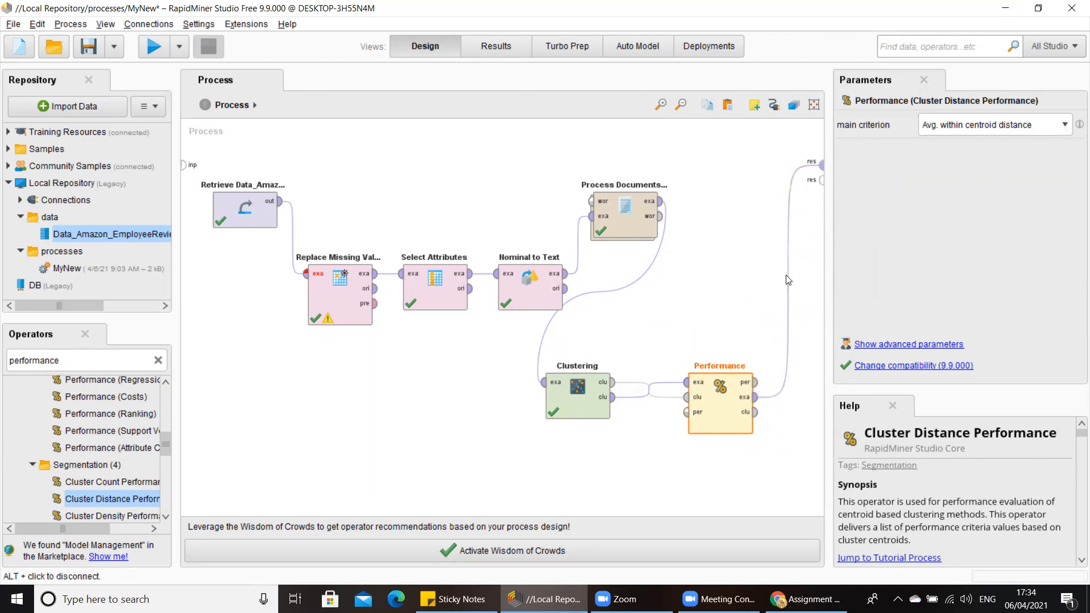
{"action": "left_click", "coordinate": [755, 412]}
{"action": "right_click", "coordinate": [793, 426]}
{"action": "left_click", "coordinate": [788, 279]}
{"action": "left_click", "coordinate": [788, 280]}
Connect the performance and cluster model outputs of Cluster Distance Performance to the first two results ports and run the process
{"action": "left_click", "coordinate": [755, 382]}
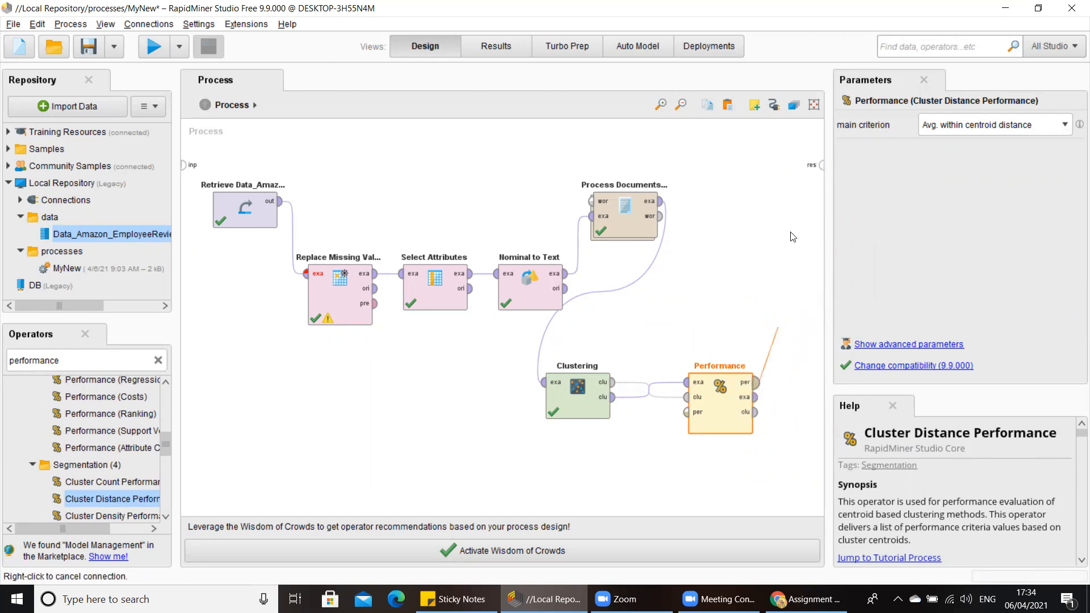
{"action": "left_click", "coordinate": [821, 166]}
{"action": "left_click", "coordinate": [755, 414]}
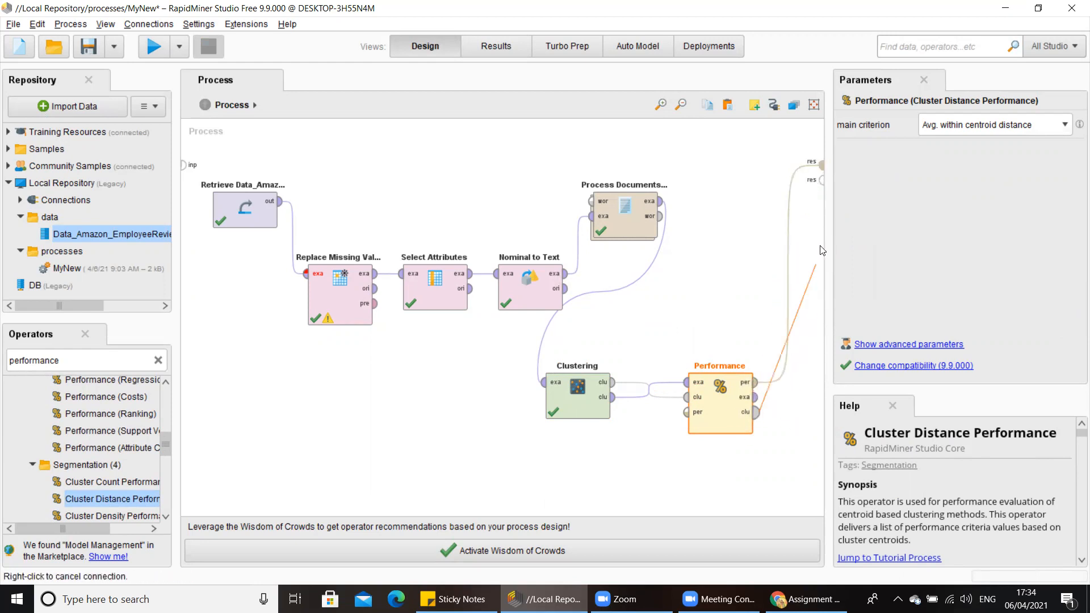
{"action": "left_click", "coordinate": [821, 180]}
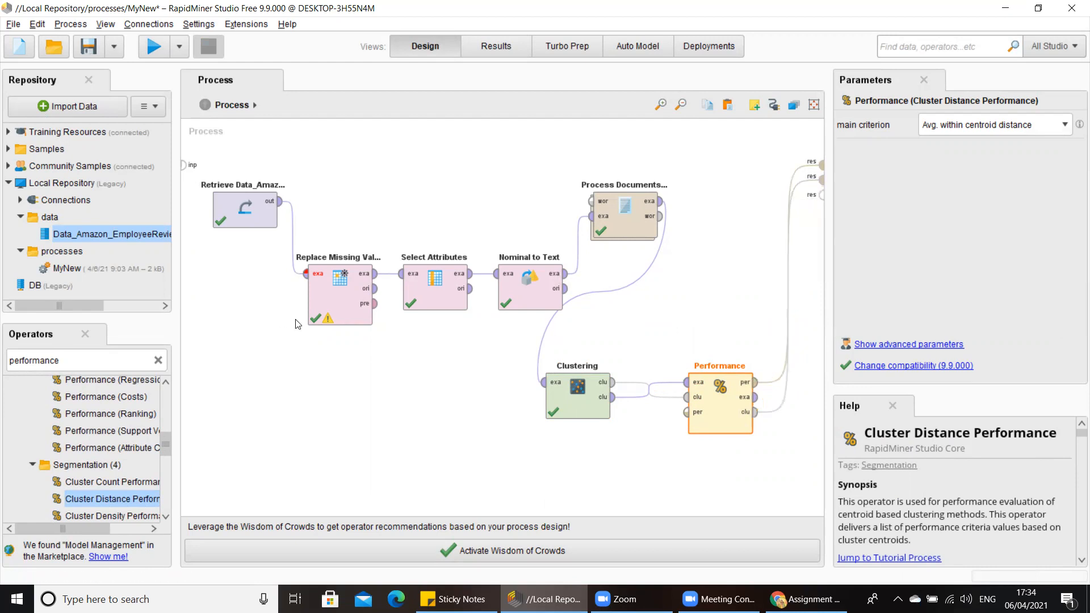
{"action": "left_click", "coordinate": [152, 48]}
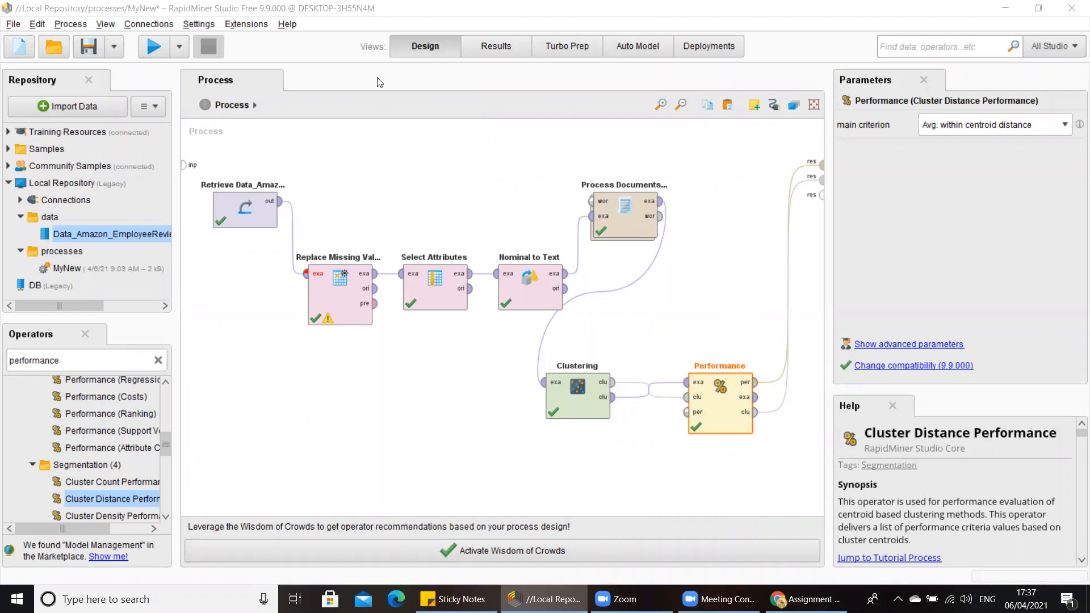
Open the cluster model's centroid table in the results and sort it by cluster_0 in descending order
{"action": "left_click", "coordinate": [489, 45]}
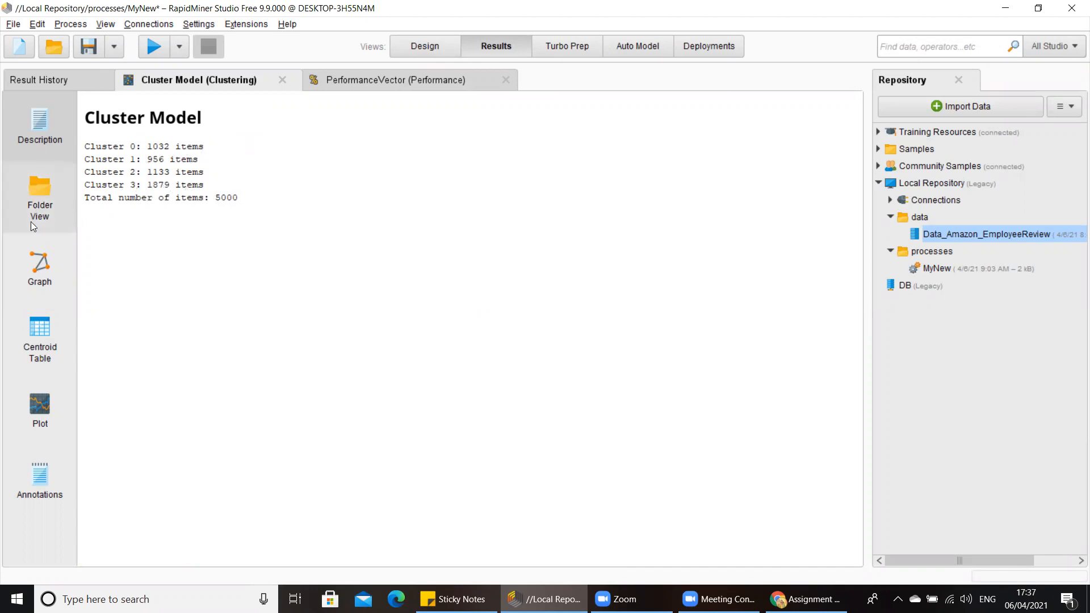
{"action": "left_click", "coordinate": [31, 335]}
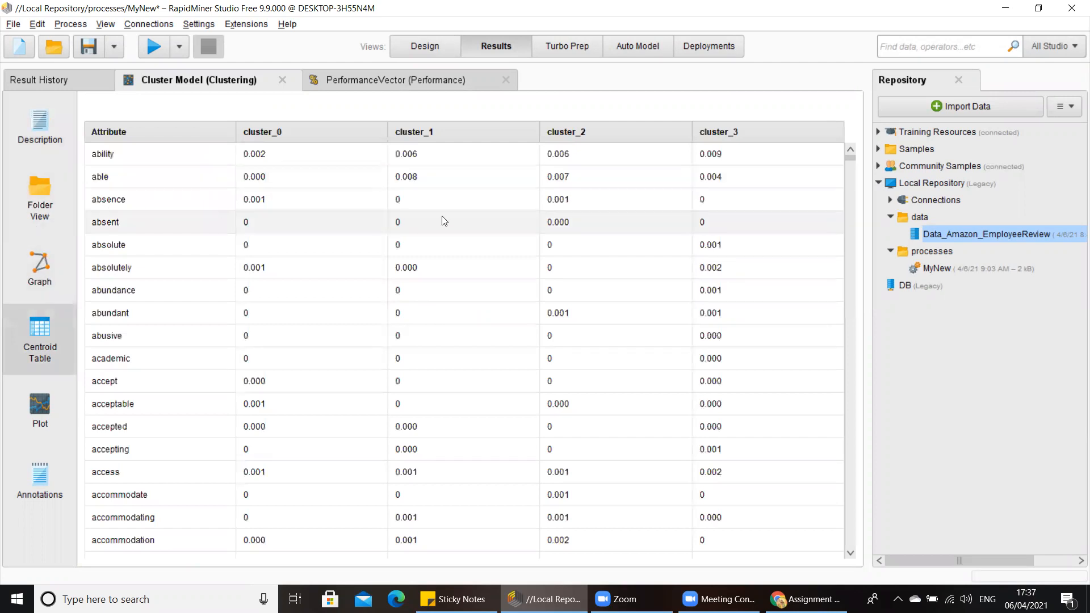
{"action": "left_click", "coordinate": [371, 133]}
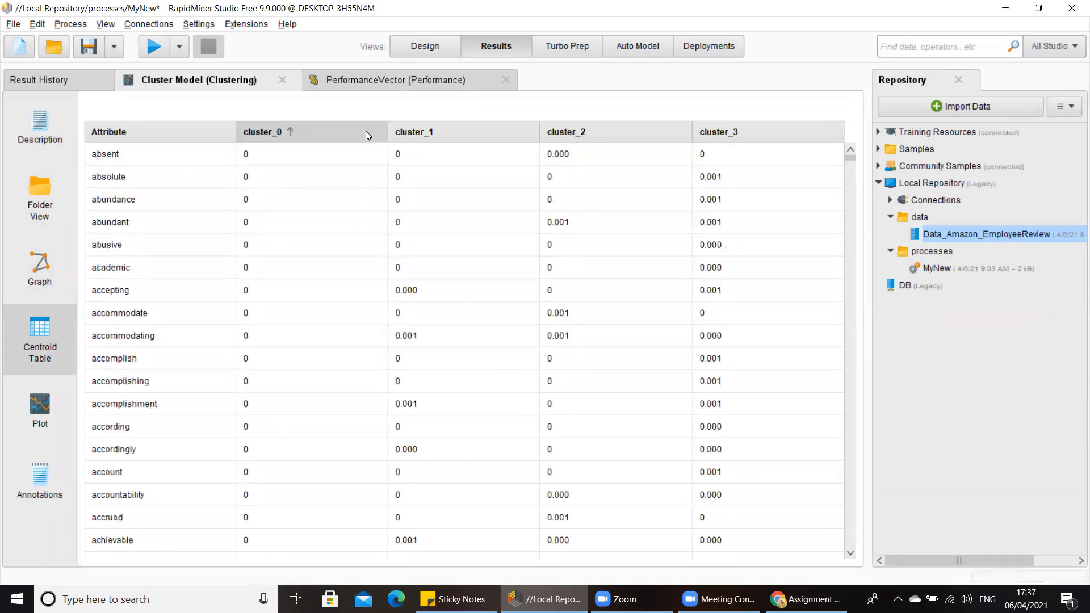
{"action": "left_click", "coordinate": [365, 133]}
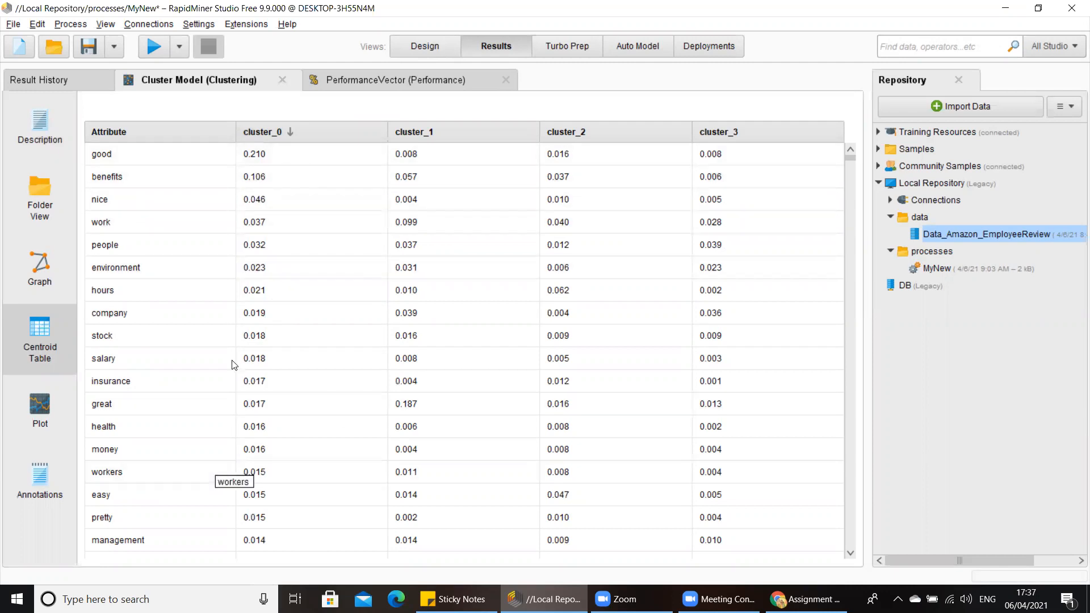
Sort the centroid table in descending order by cluster_1, cluster_2 and cluster_3 in turn to examine each cluster's highest-weighted words
{"action": "left_click", "coordinate": [462, 132]}
{"action": "left_click", "coordinate": [511, 138]}
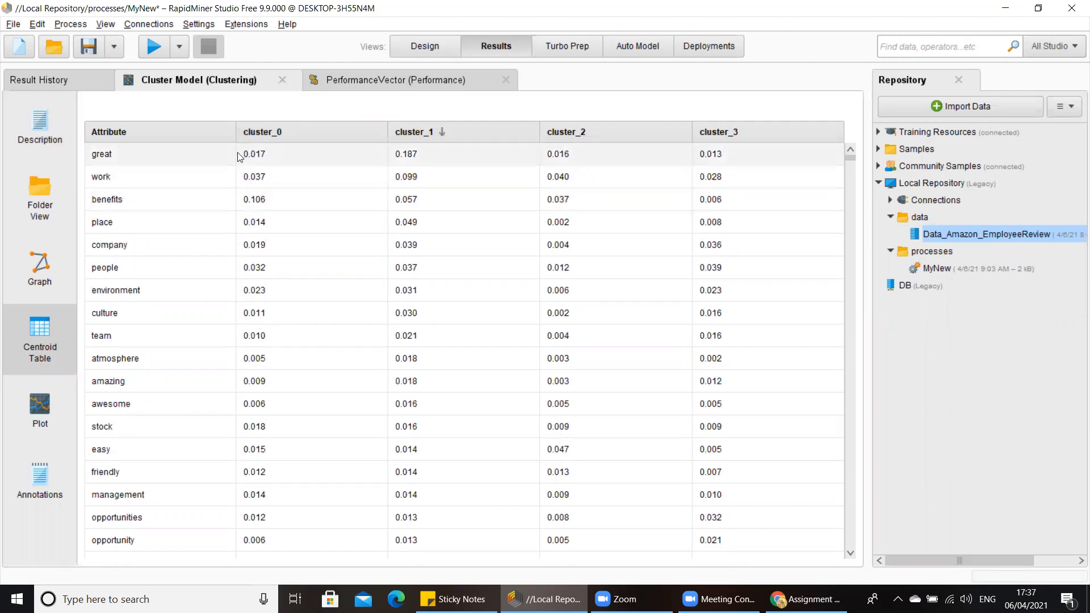
{"action": "left_click", "coordinate": [644, 144]}
{"action": "left_click", "coordinate": [647, 143]}
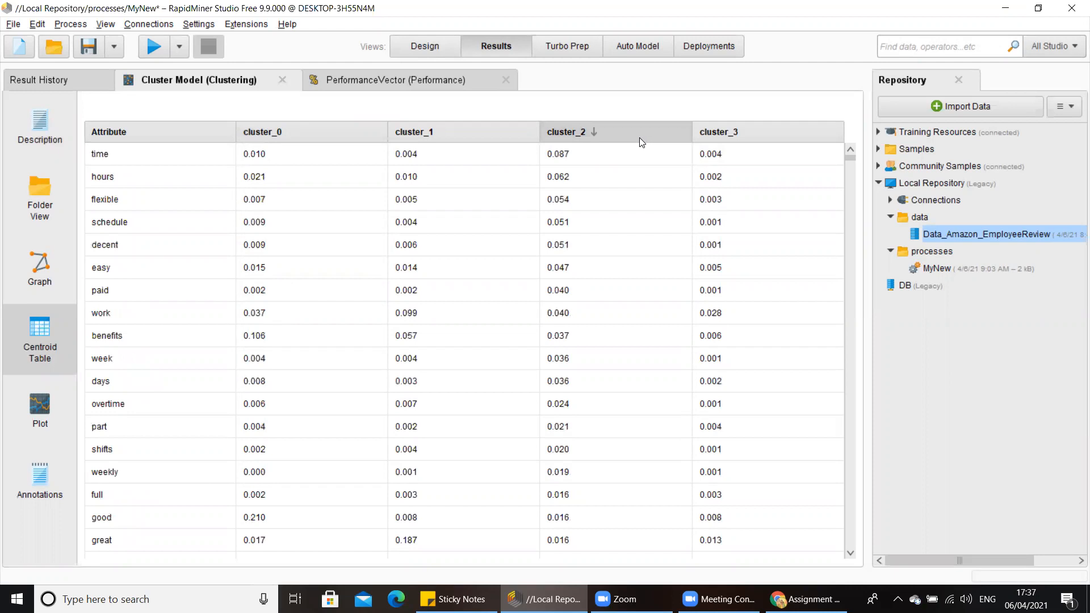
{"action": "left_click", "coordinate": [507, 130]}
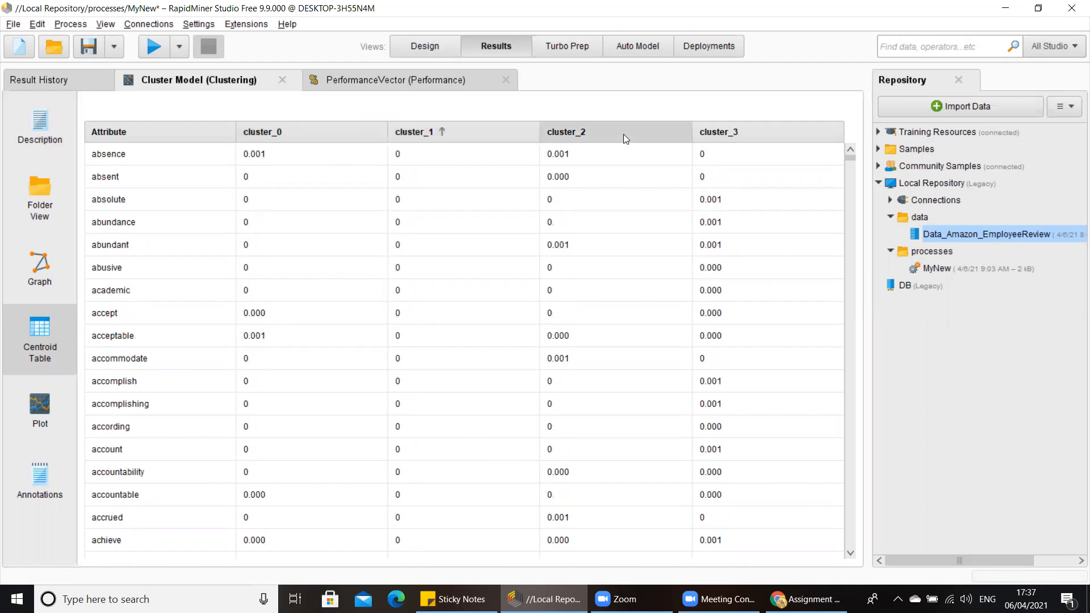
{"action": "left_click", "coordinate": [475, 128]}
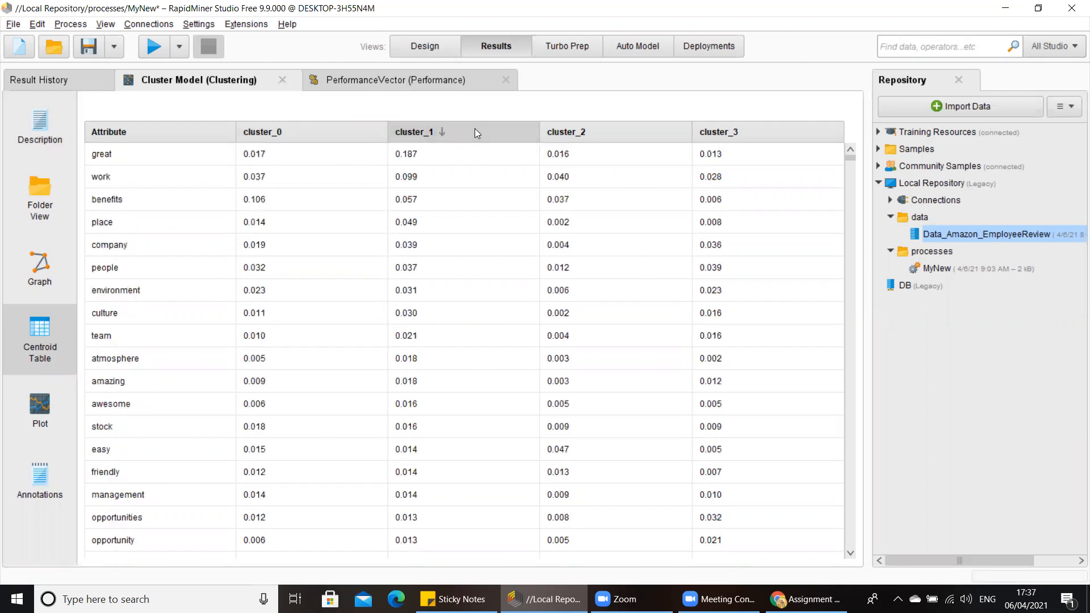
{"action": "left_click", "coordinate": [750, 134]}
{"action": "left_click", "coordinate": [751, 134]}
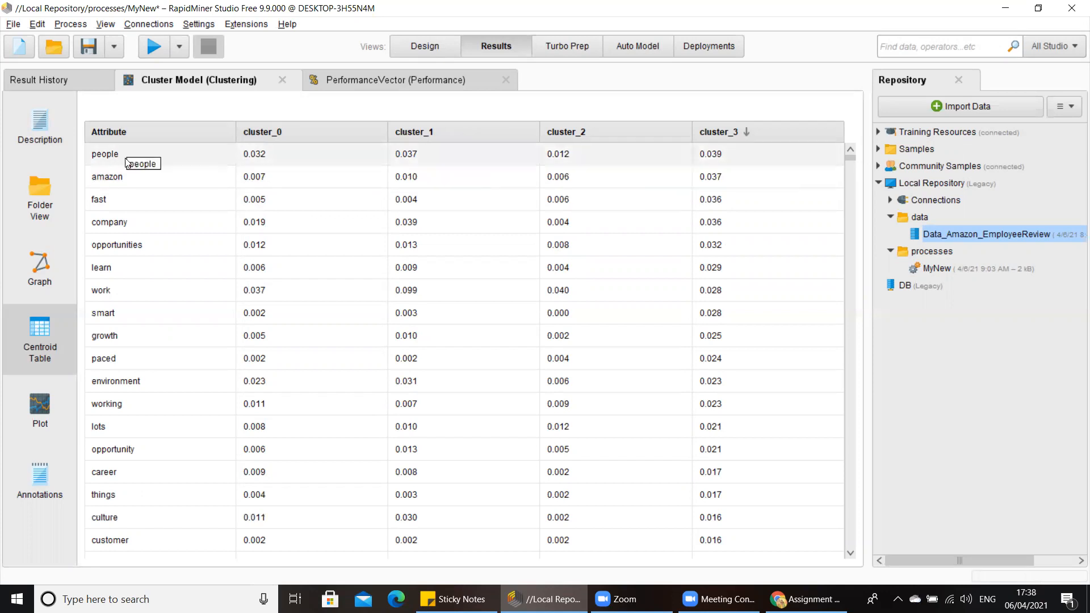
Go back through the clusters, sorting the centroid table in descending order by cluster_2, cluster_1 and finally cluster_0
{"action": "left_click", "coordinate": [604, 132]}
{"action": "left_click", "coordinate": [603, 130]}
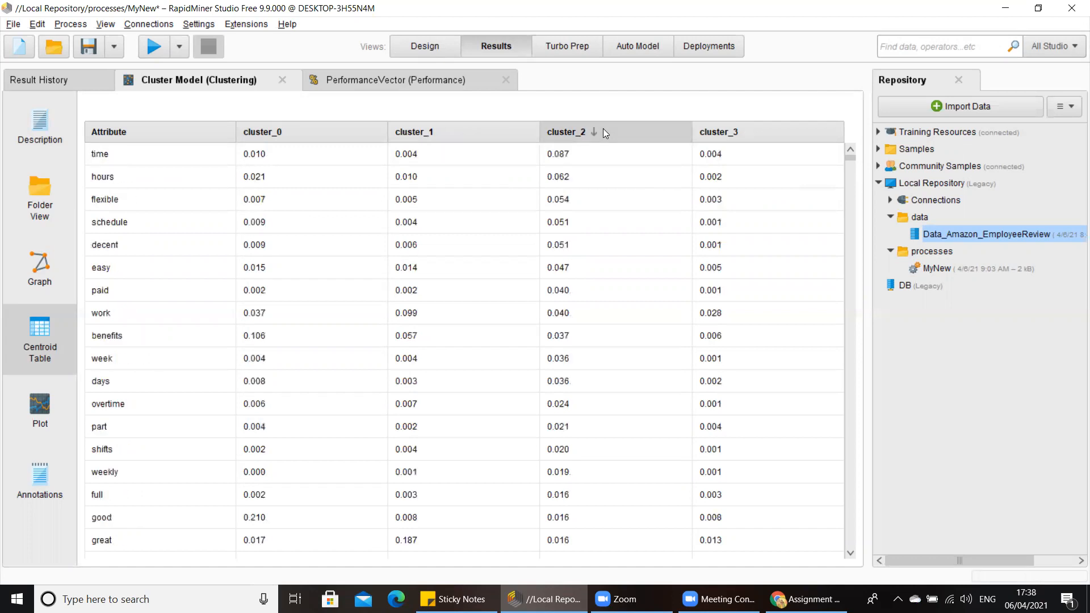
{"action": "left_click", "coordinate": [473, 130]}
{"action": "left_click", "coordinate": [475, 129]}
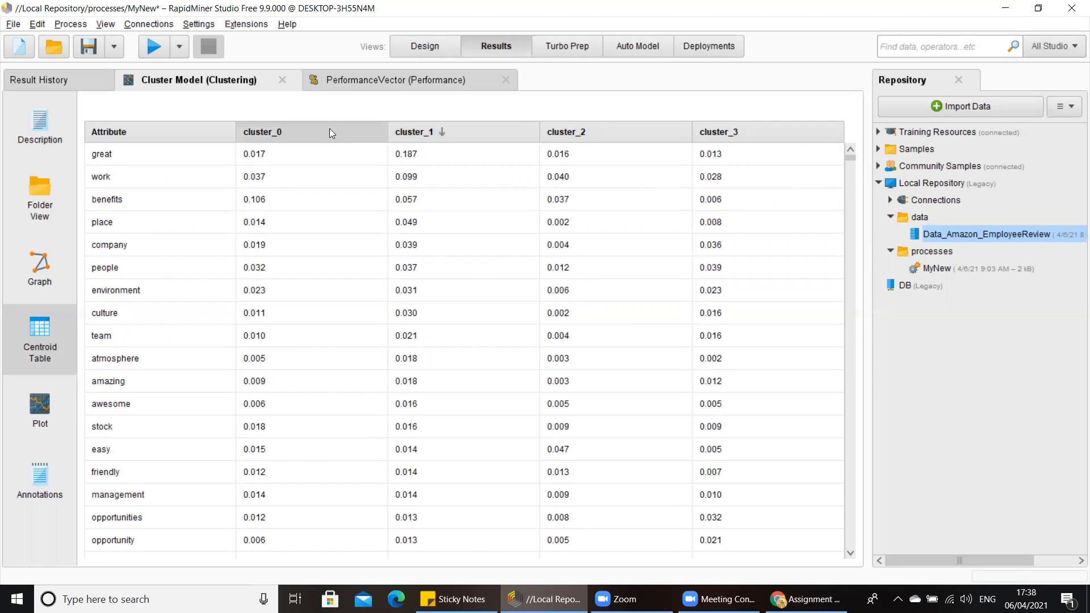
{"action": "left_click", "coordinate": [302, 130]}
{"action": "left_click", "coordinate": [302, 129]}
{"action": "left_click", "coordinate": [302, 129]}
{"action": "left_click", "coordinate": [302, 130]}
{"action": "left_click", "coordinate": [302, 130]}
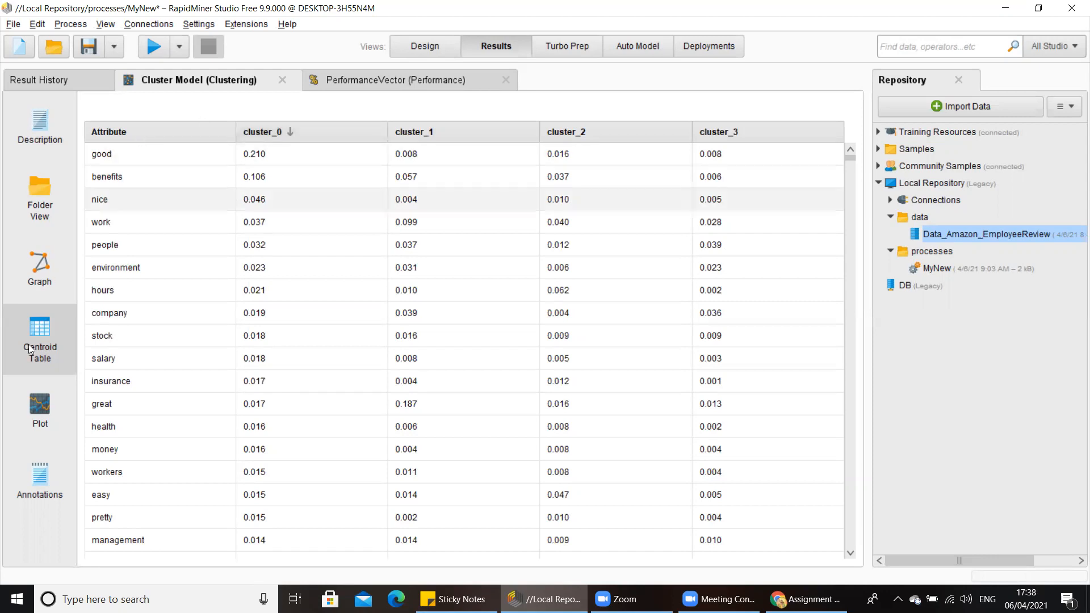
Open the performance vector results and view the Davies Bouldin index and the average within centroid distance, overall and for each cluster
{"action": "left_click", "coordinate": [397, 79]}
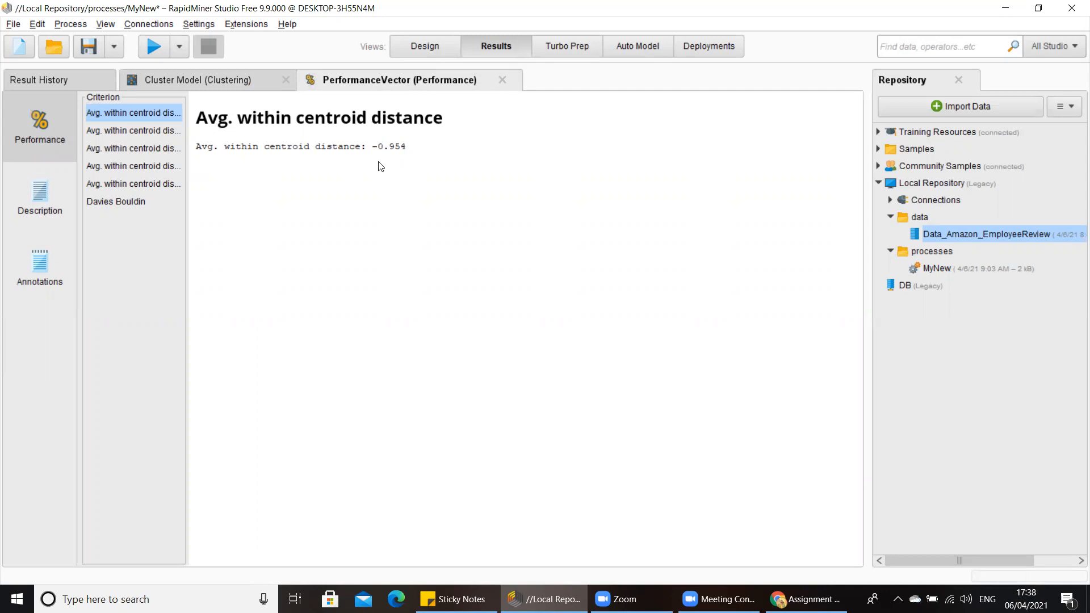
{"action": "left_click", "coordinate": [184, 236]}
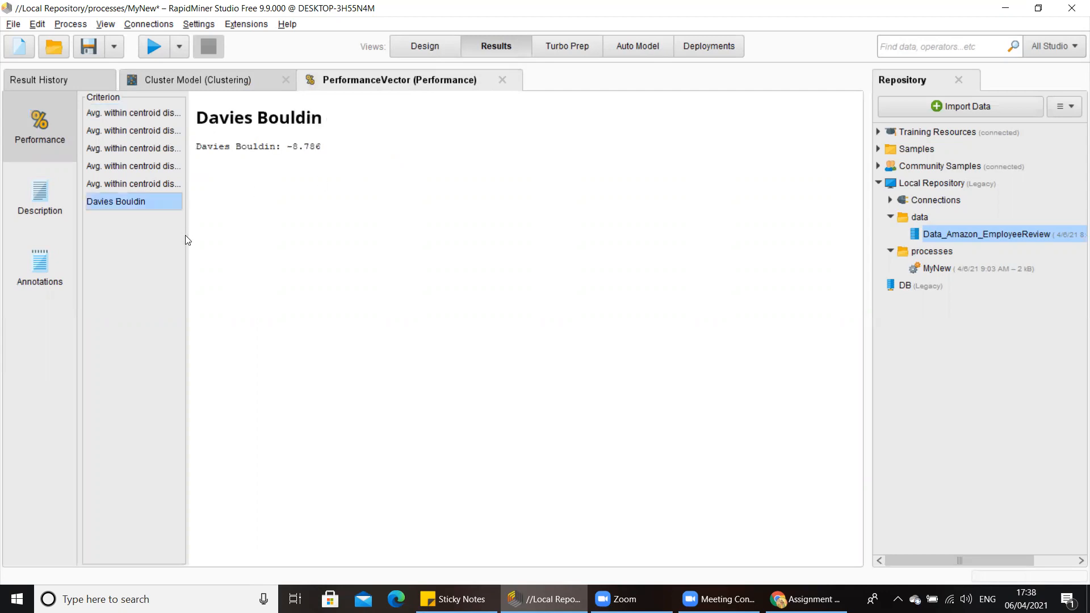
{"action": "left_click", "coordinate": [164, 115]}
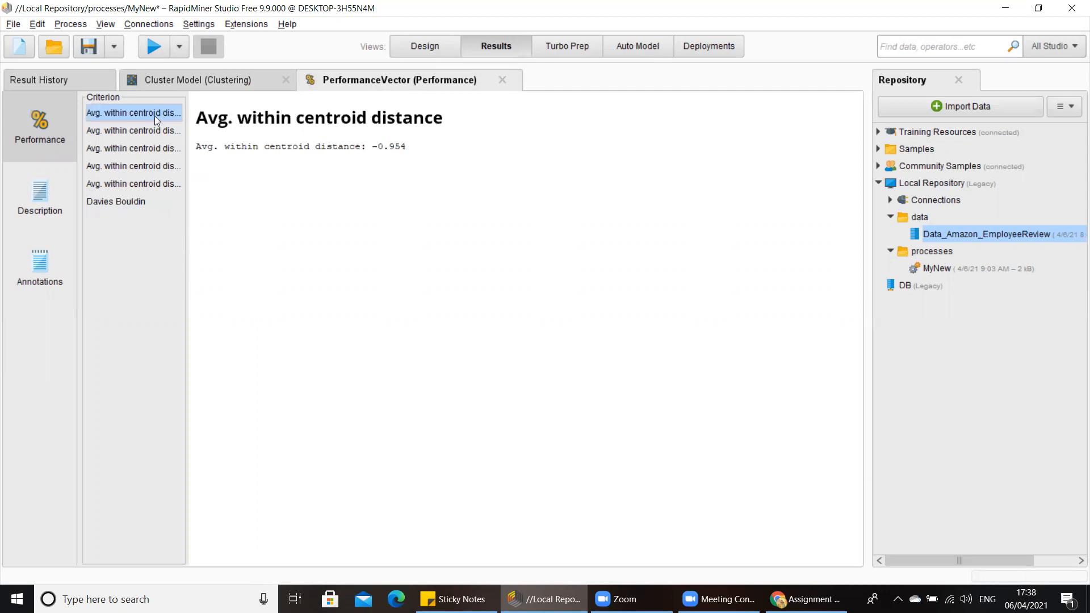
{"action": "left_click", "coordinate": [159, 133]}
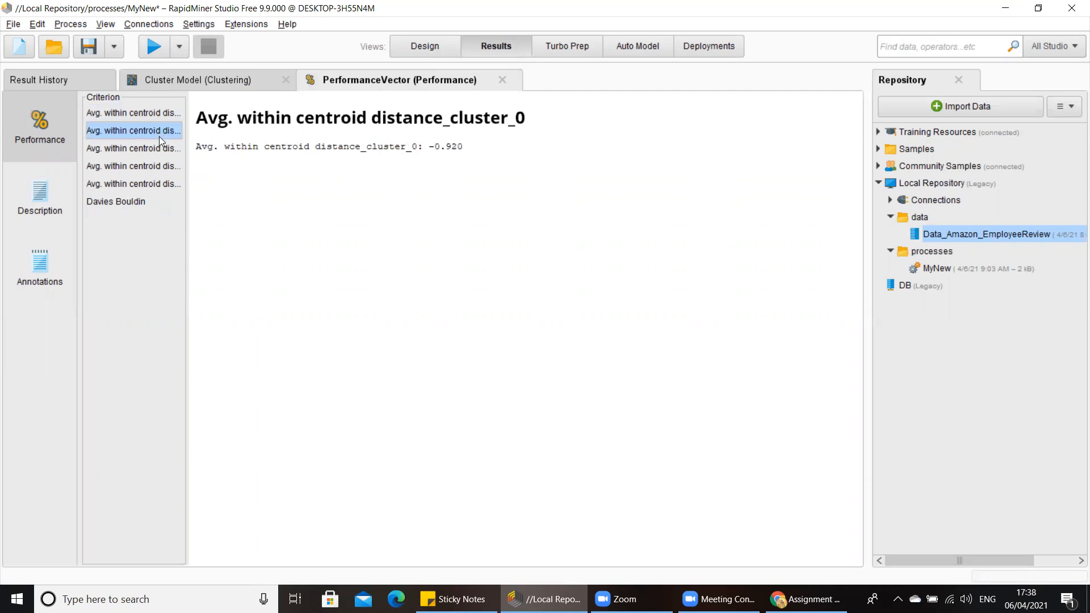
{"action": "left_click", "coordinate": [141, 148]}
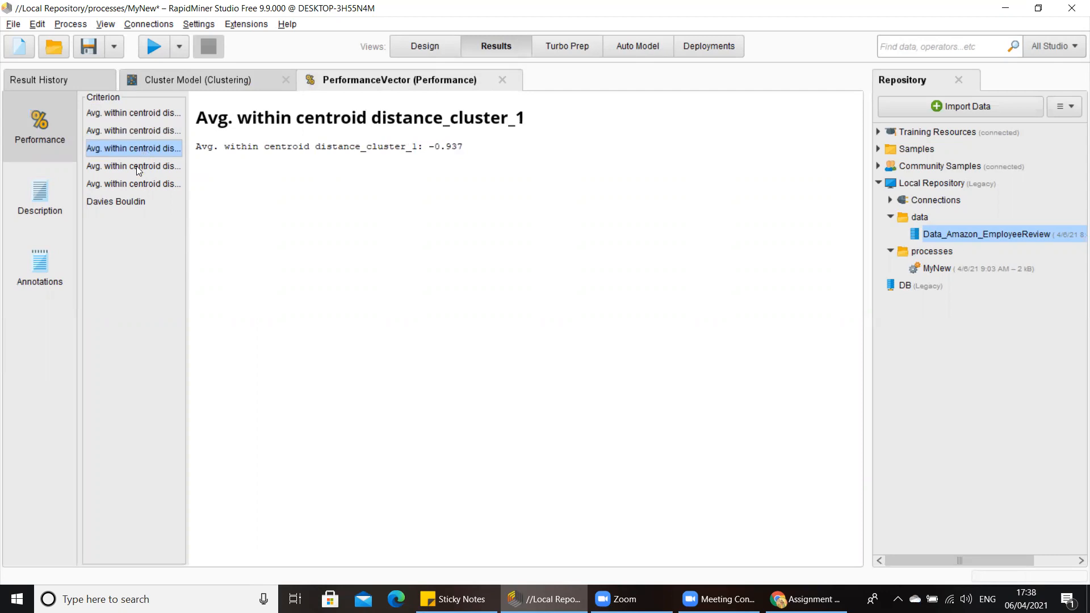
{"action": "left_click", "coordinate": [143, 166]}
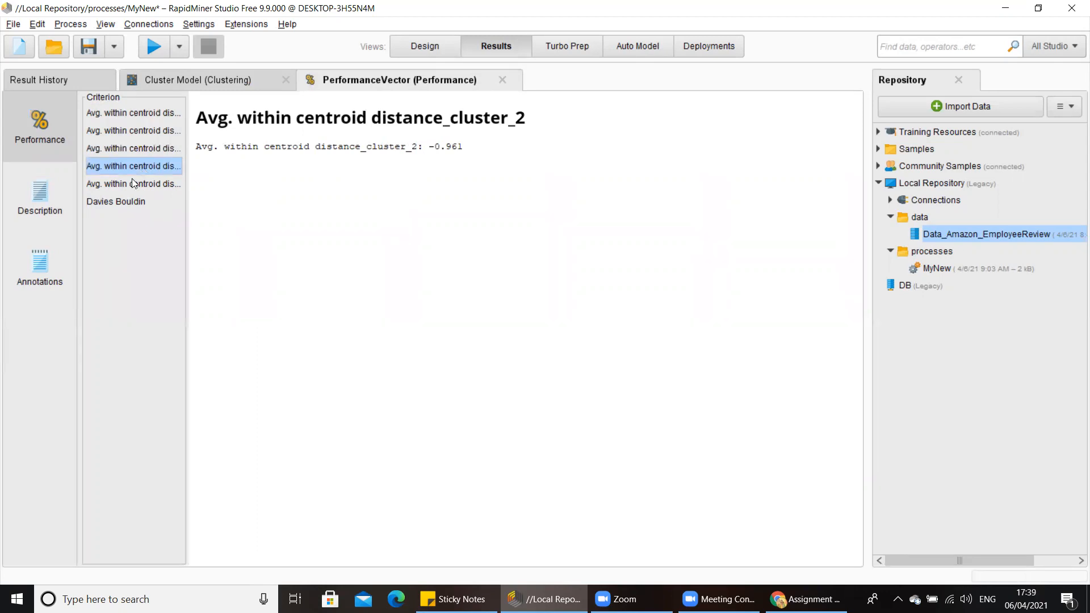
{"action": "left_click", "coordinate": [132, 183]}
Compare the overall average within centroid distance with each cluster's distance again, finishing on the Davies Bouldin criterion
{"action": "left_click", "coordinate": [140, 167]}
{"action": "left_click", "coordinate": [146, 111]}
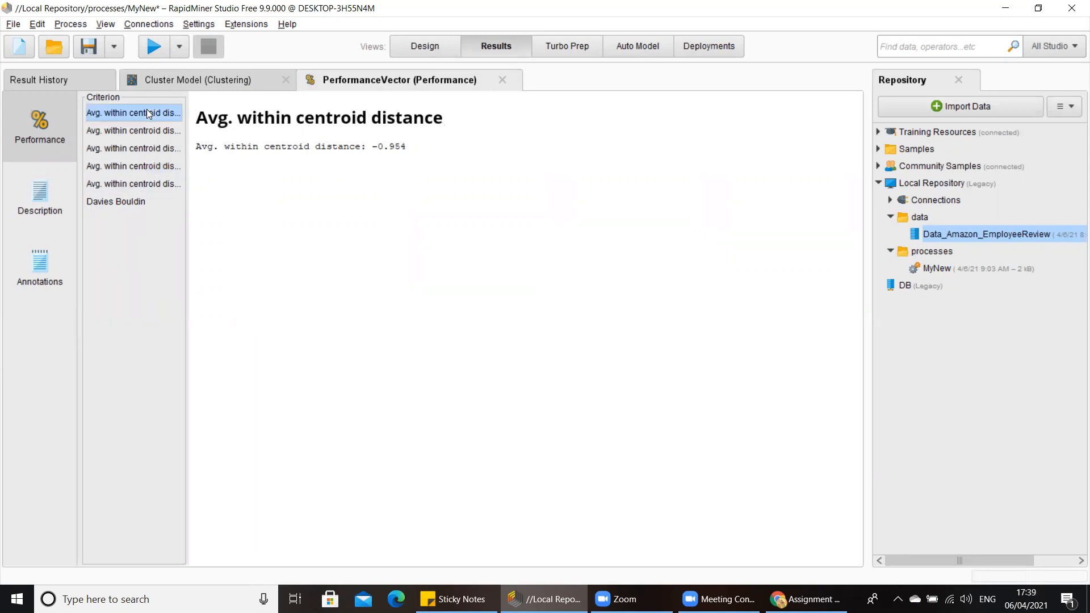
{"action": "left_click", "coordinate": [152, 131]}
{"action": "left_click", "coordinate": [153, 149]}
{"action": "left_click", "coordinate": [149, 167]}
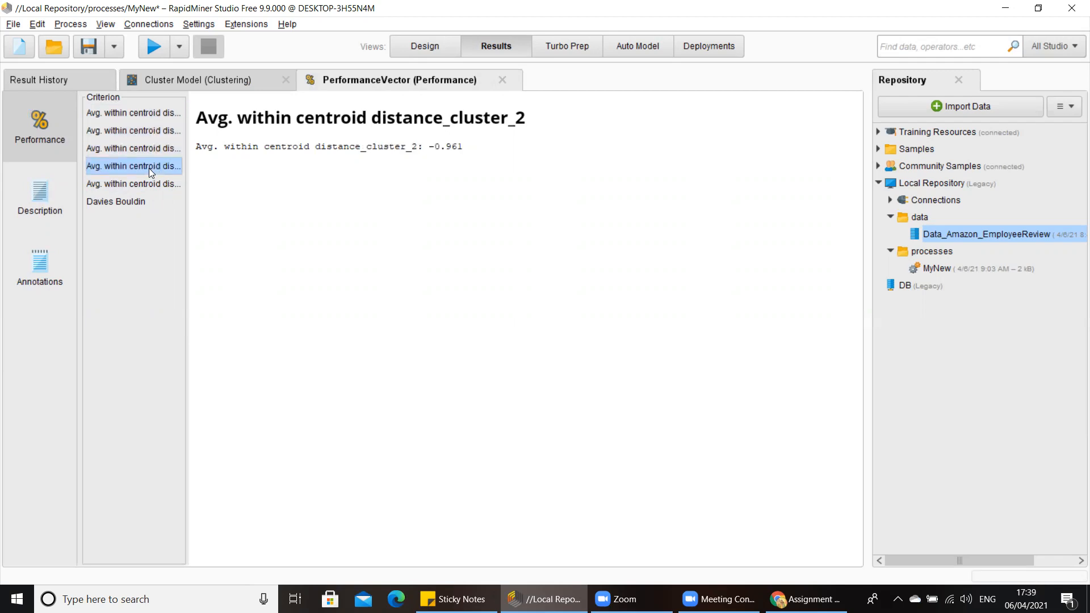
{"action": "left_click", "coordinate": [144, 185]}
{"action": "left_click", "coordinate": [157, 112]}
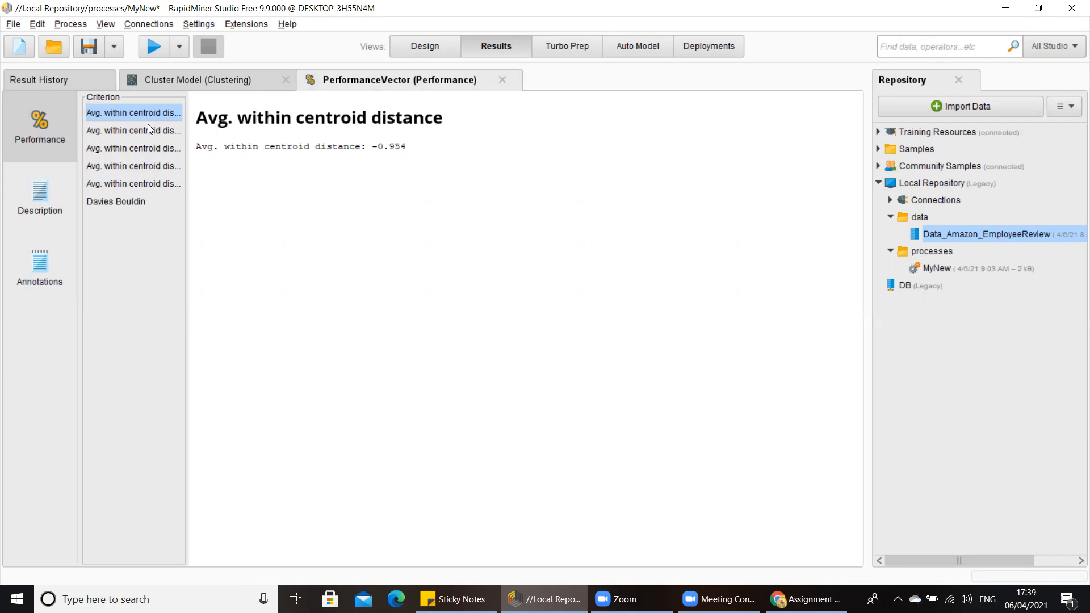
{"action": "left_click", "coordinate": [147, 132]}
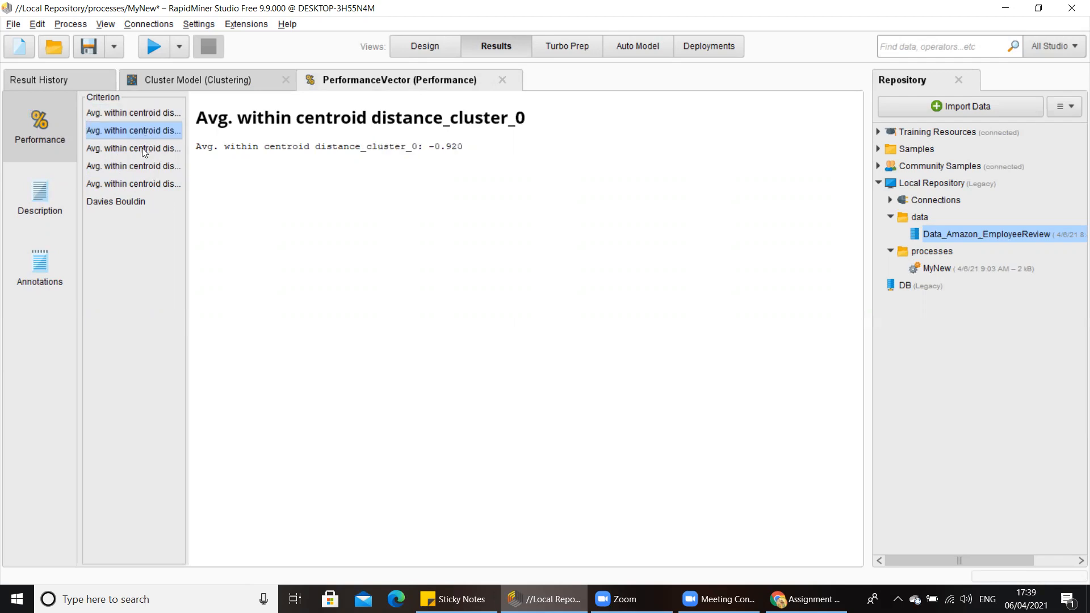
{"action": "left_click", "coordinate": [141, 148]}
{"action": "left_click", "coordinate": [143, 164]}
{"action": "left_click", "coordinate": [143, 181]}
{"action": "left_click", "coordinate": [134, 202]}
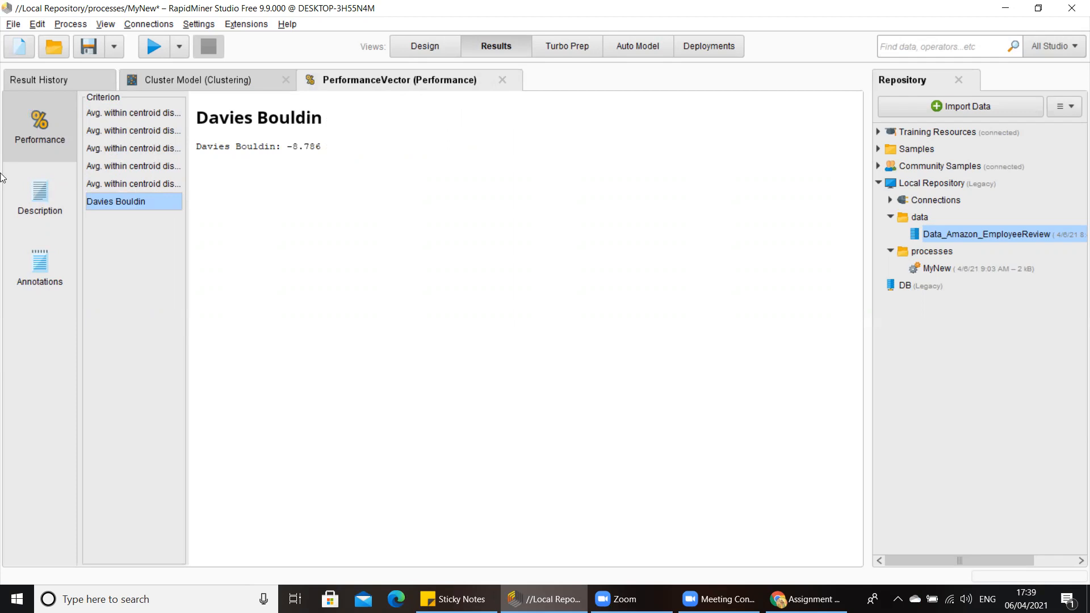
Read the performance vector's full text description, check its annotations, and return to the cluster model's centroid table
{"action": "left_click", "coordinate": [51, 200]}
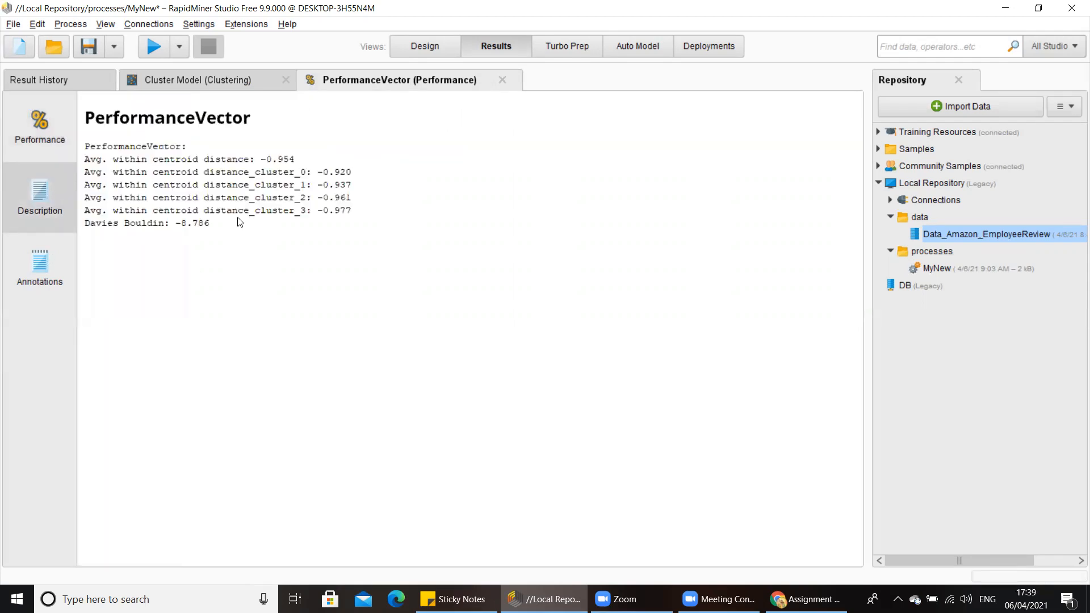
{"action": "left_click", "coordinate": [45, 276]}
{"action": "left_click", "coordinate": [45, 190]}
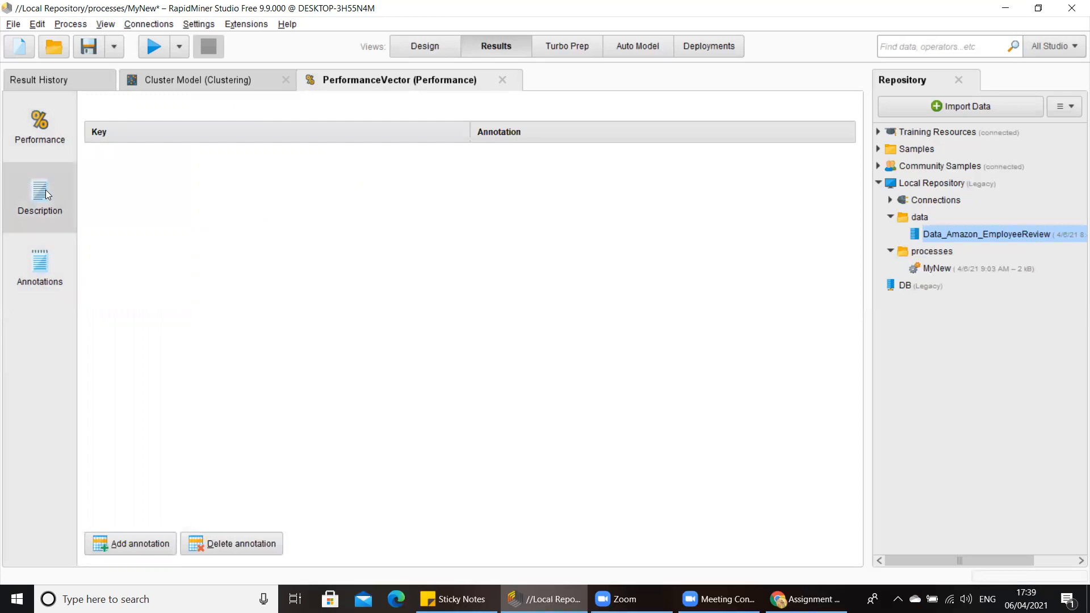
{"action": "left_click", "coordinate": [219, 84]}
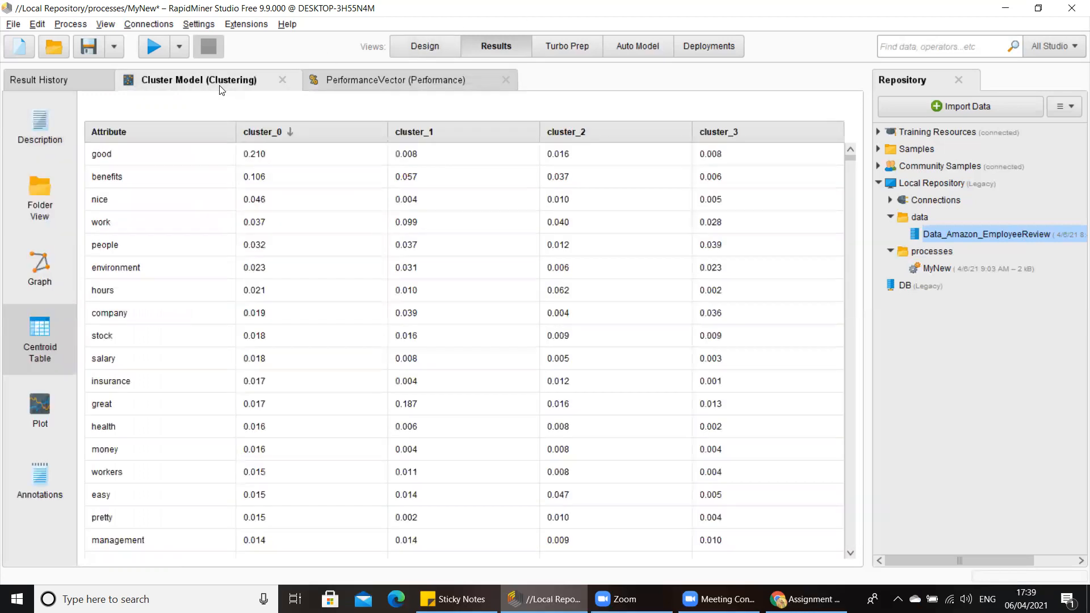